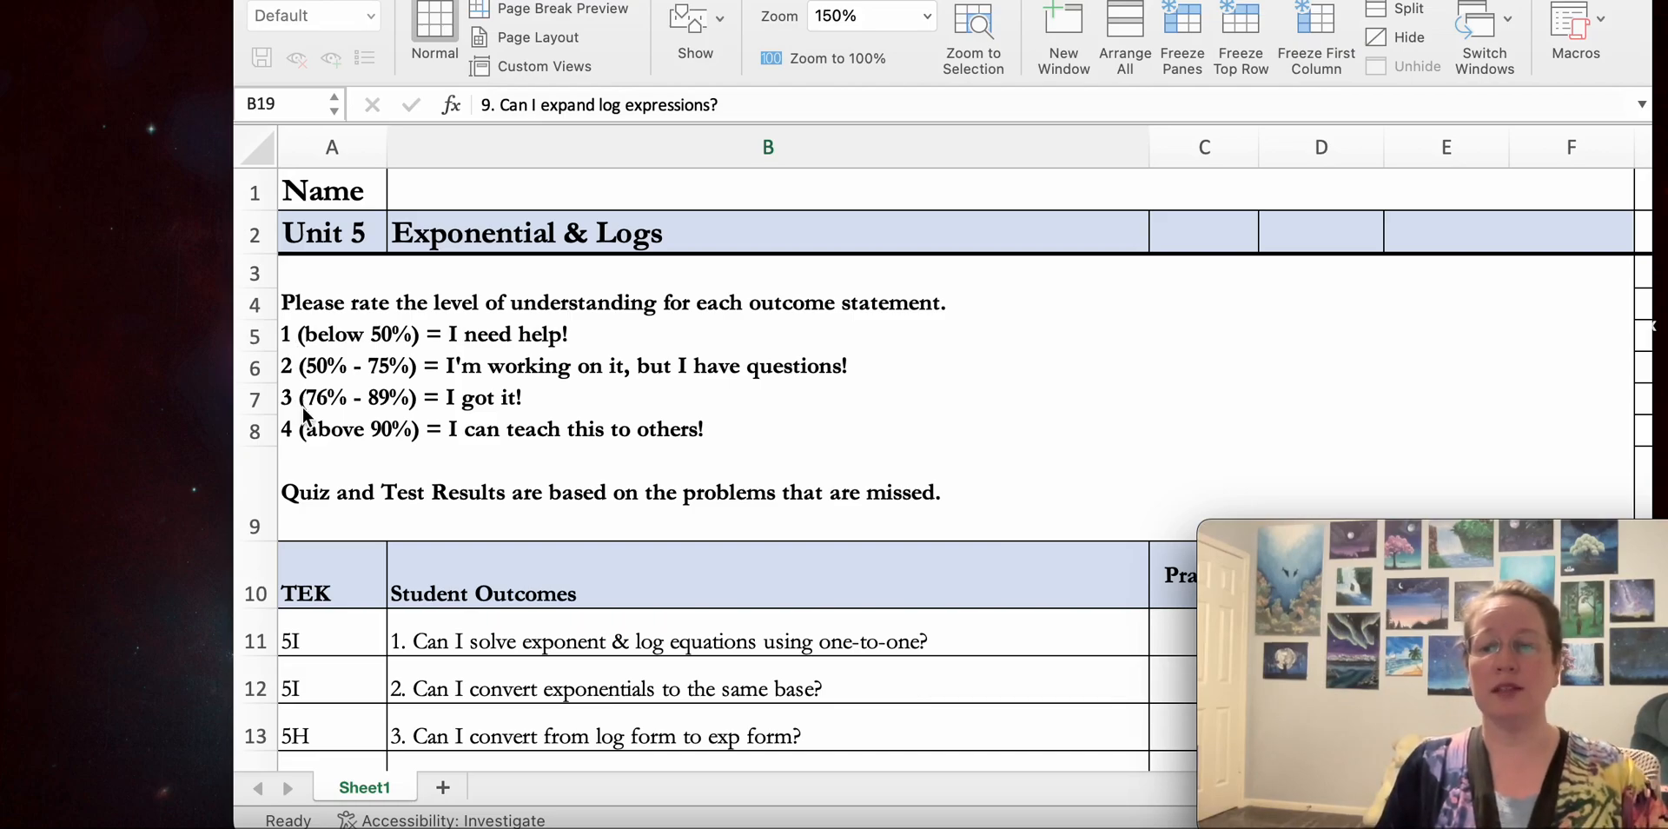
Review the Unit 5 Exponential & Logs sheet: the rating scale, the student outcome statements and the results columns.
scroll(550, 573, down, 6)
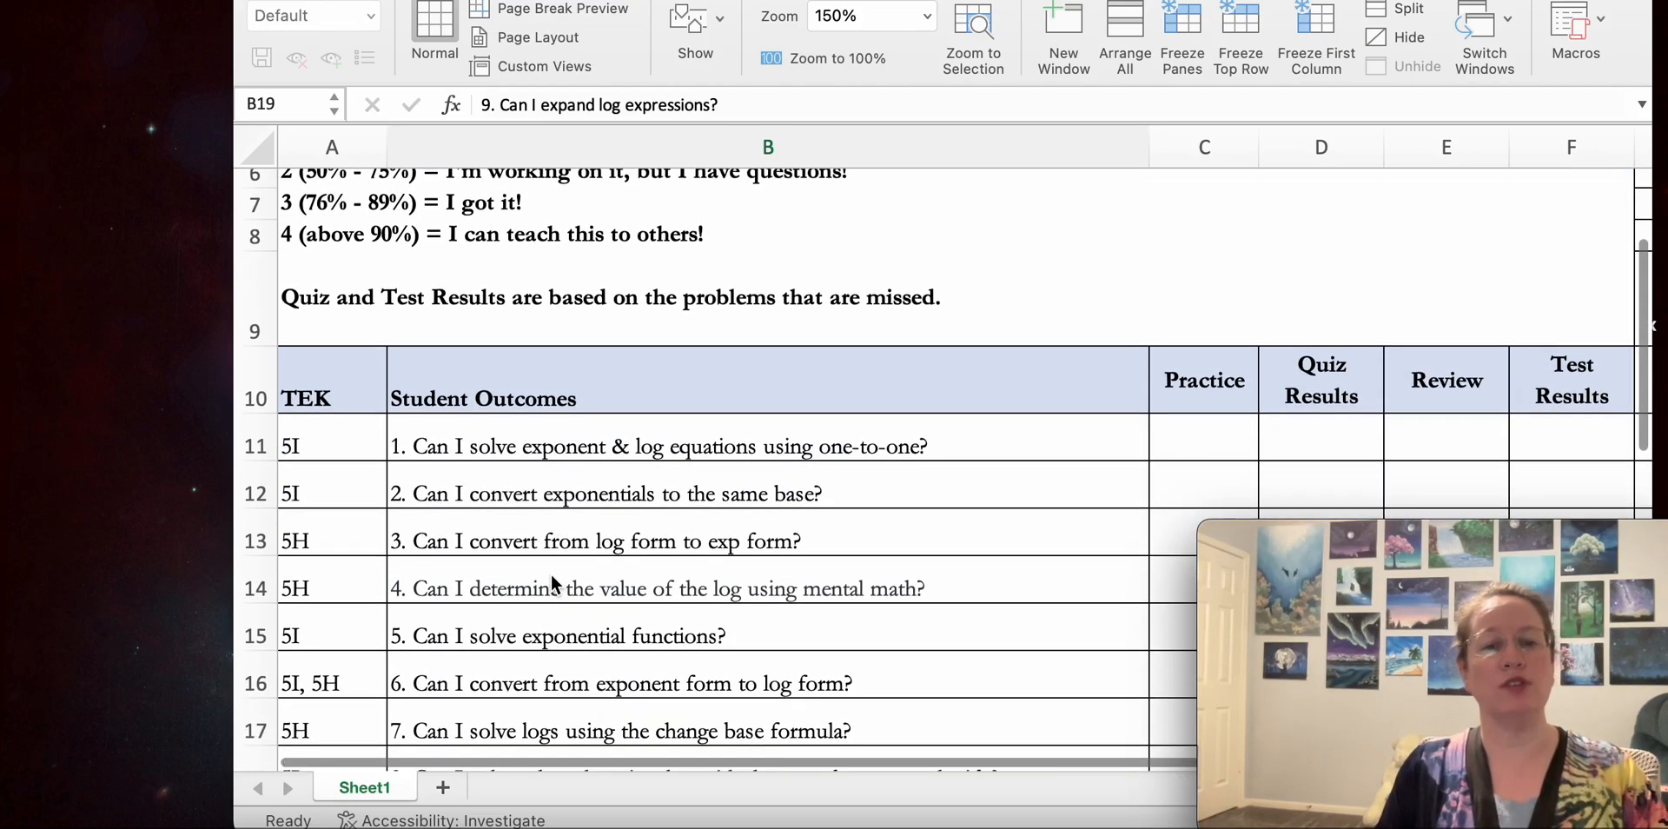
scroll(551, 573, down, 2)
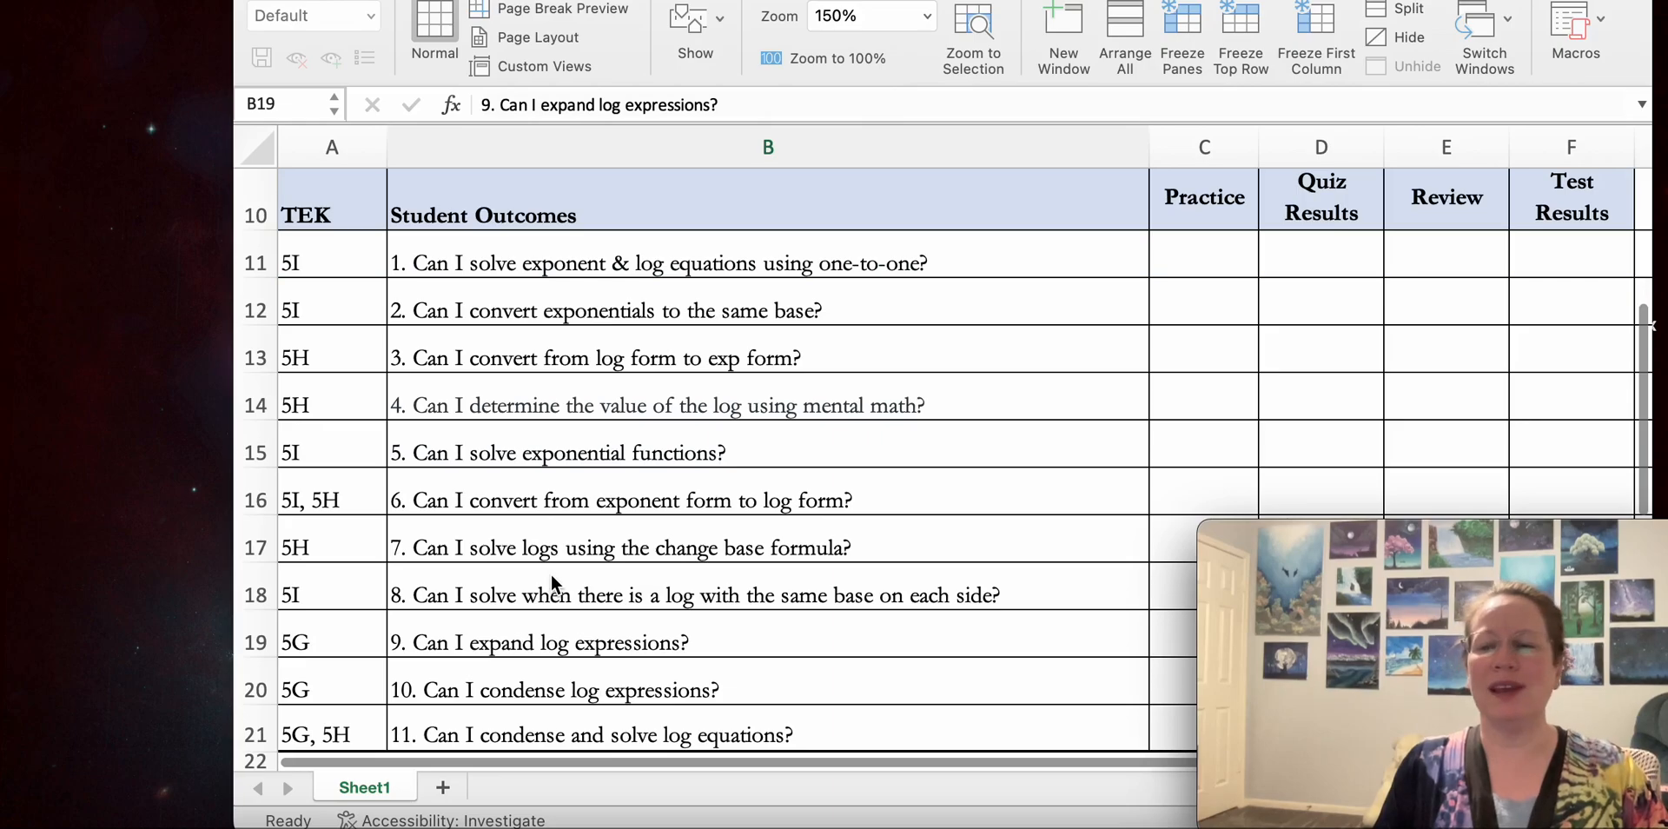
scroll(551, 574, up, 3)
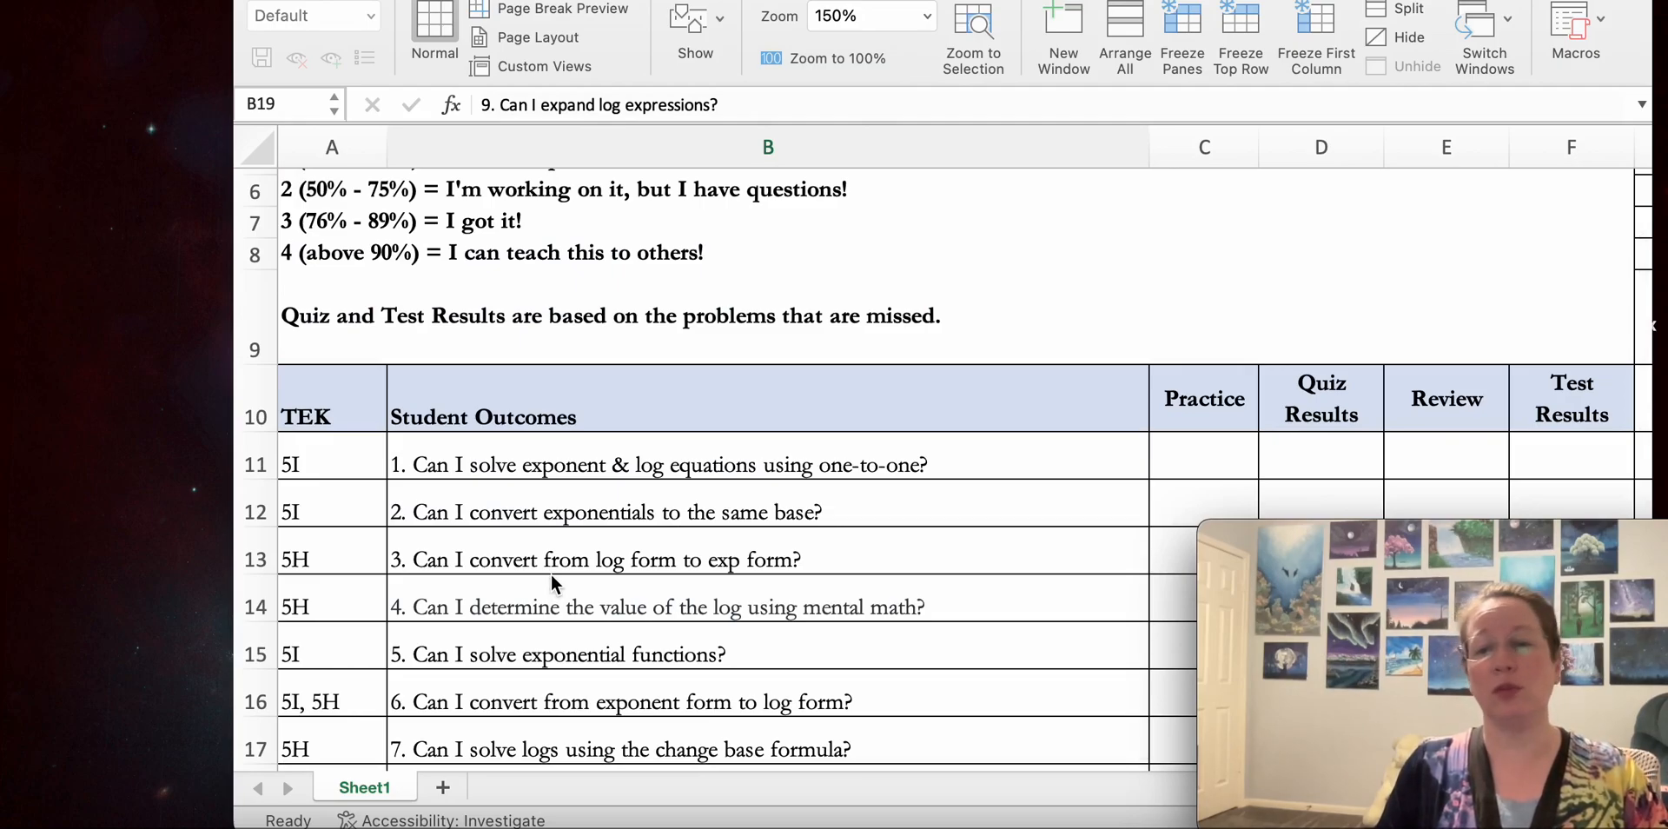
scroll(551, 574, up, 1)
scroll(551, 574, down, 4)
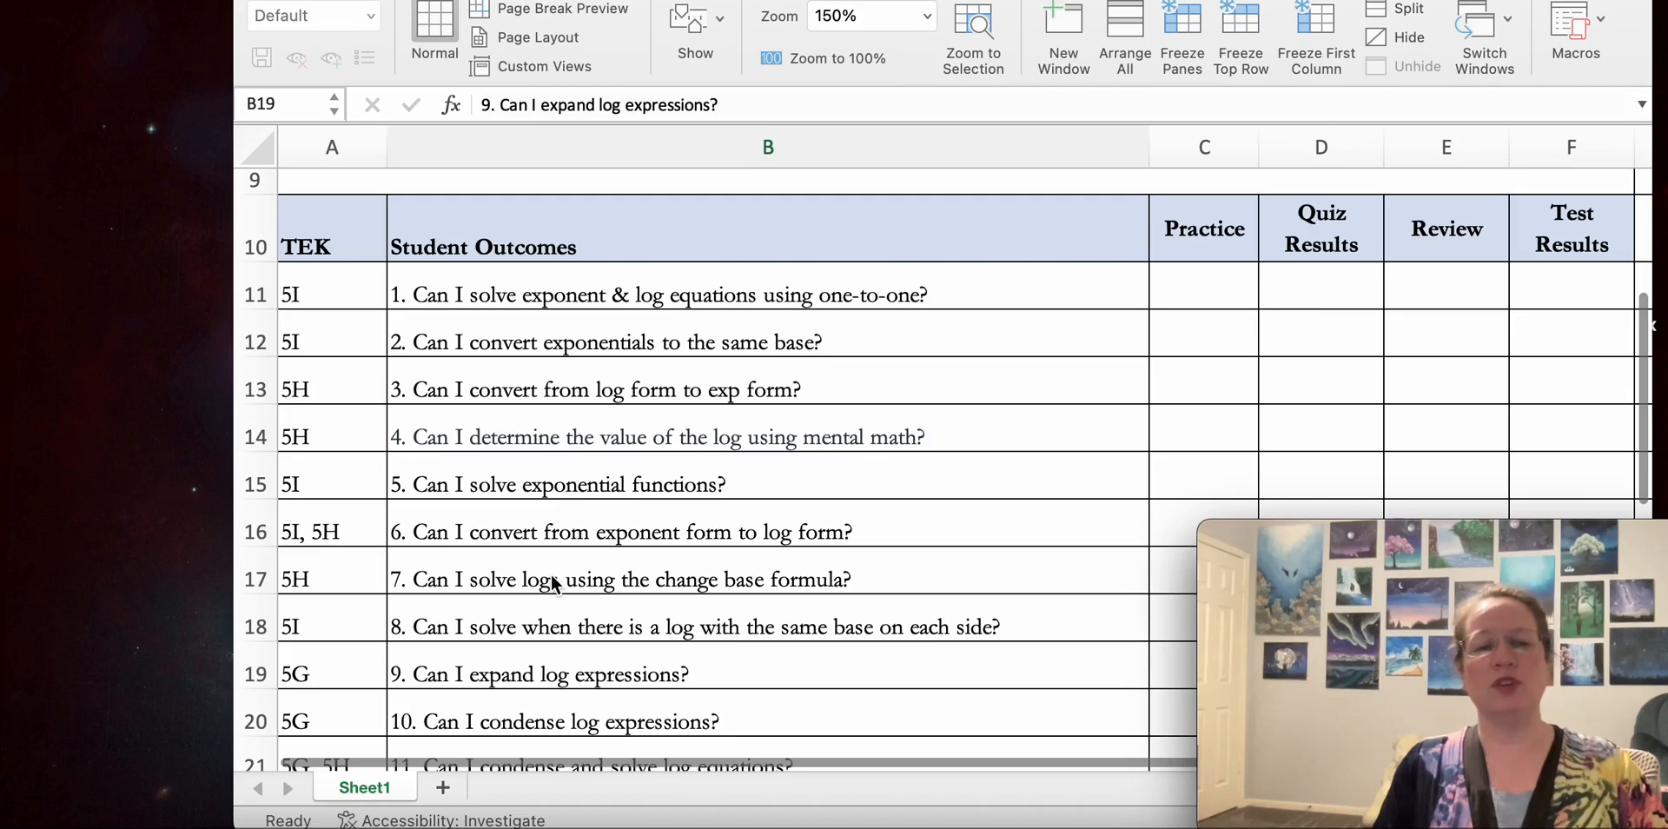
scroll(551, 574, up, 1)
scroll(550, 574, up, 2)
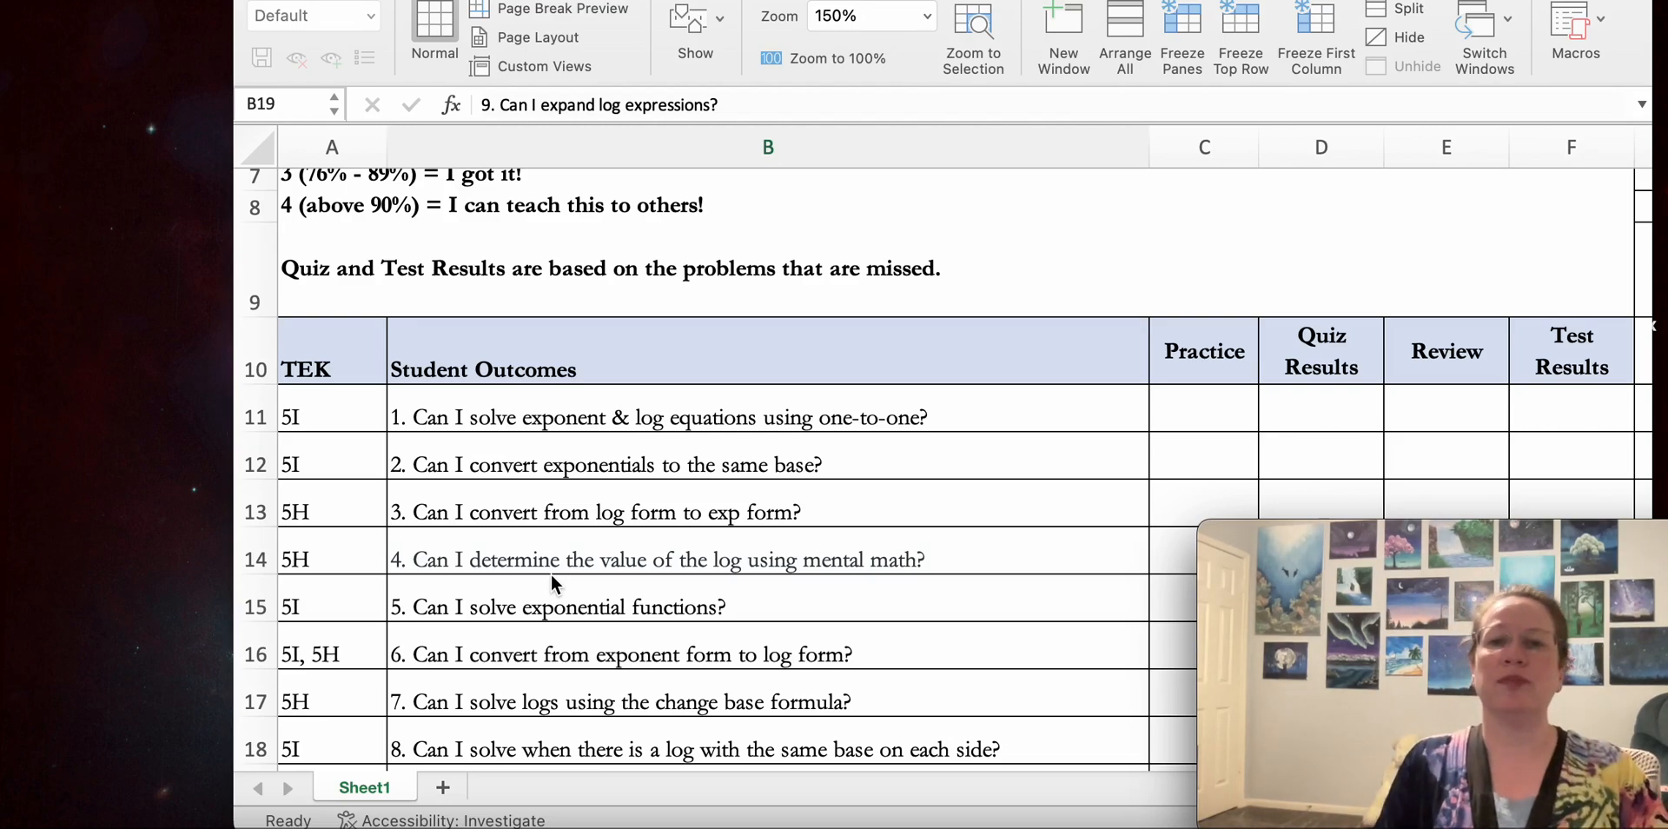
scroll(774, 465, up, 5)
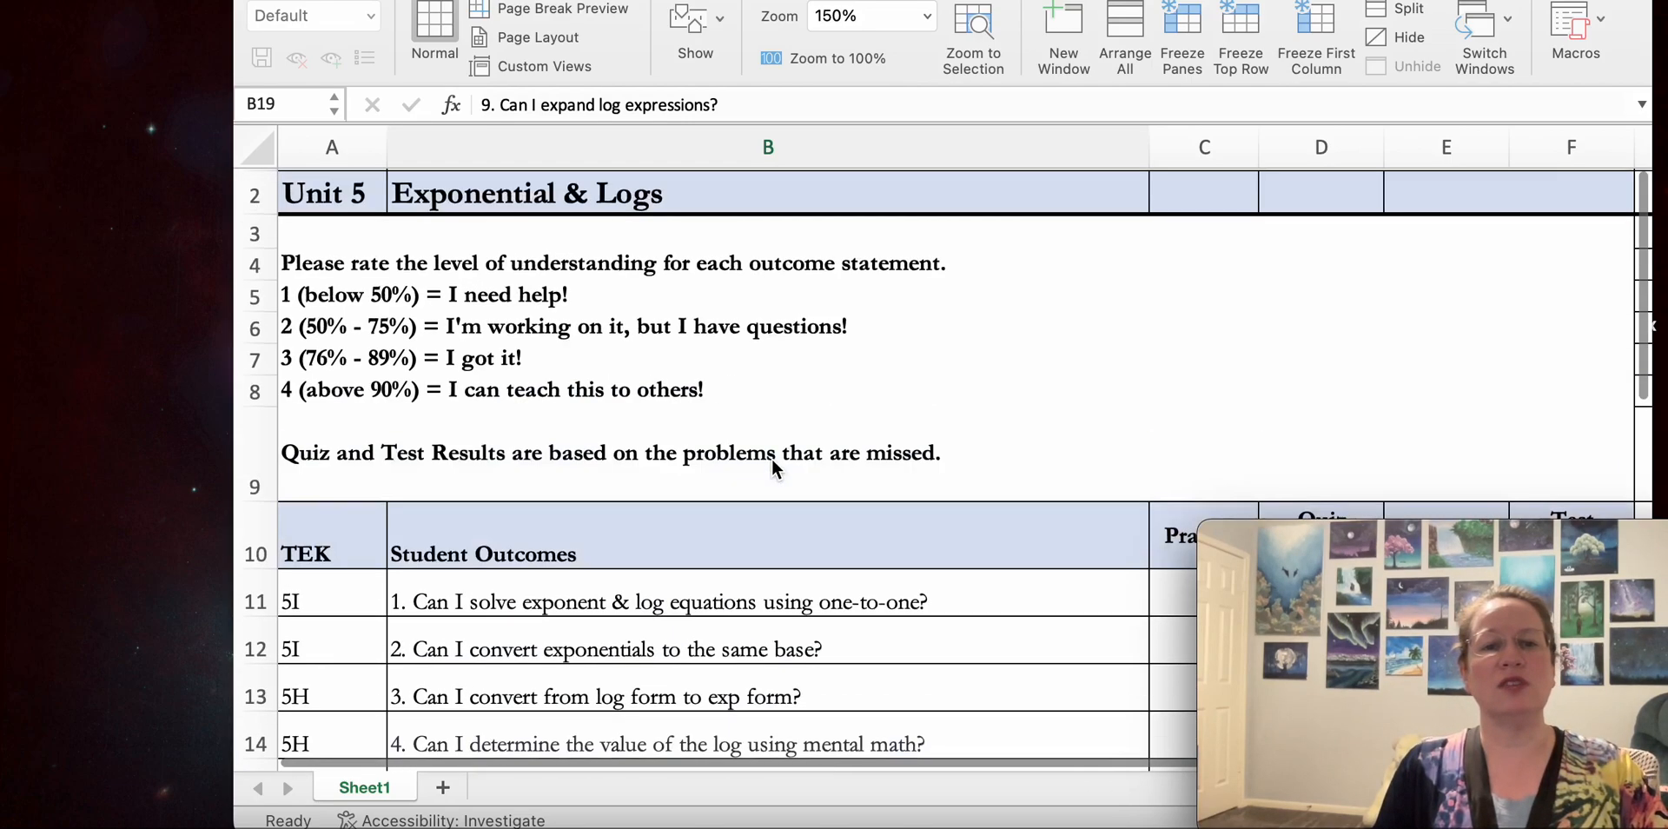
scroll(774, 467, up, 1)
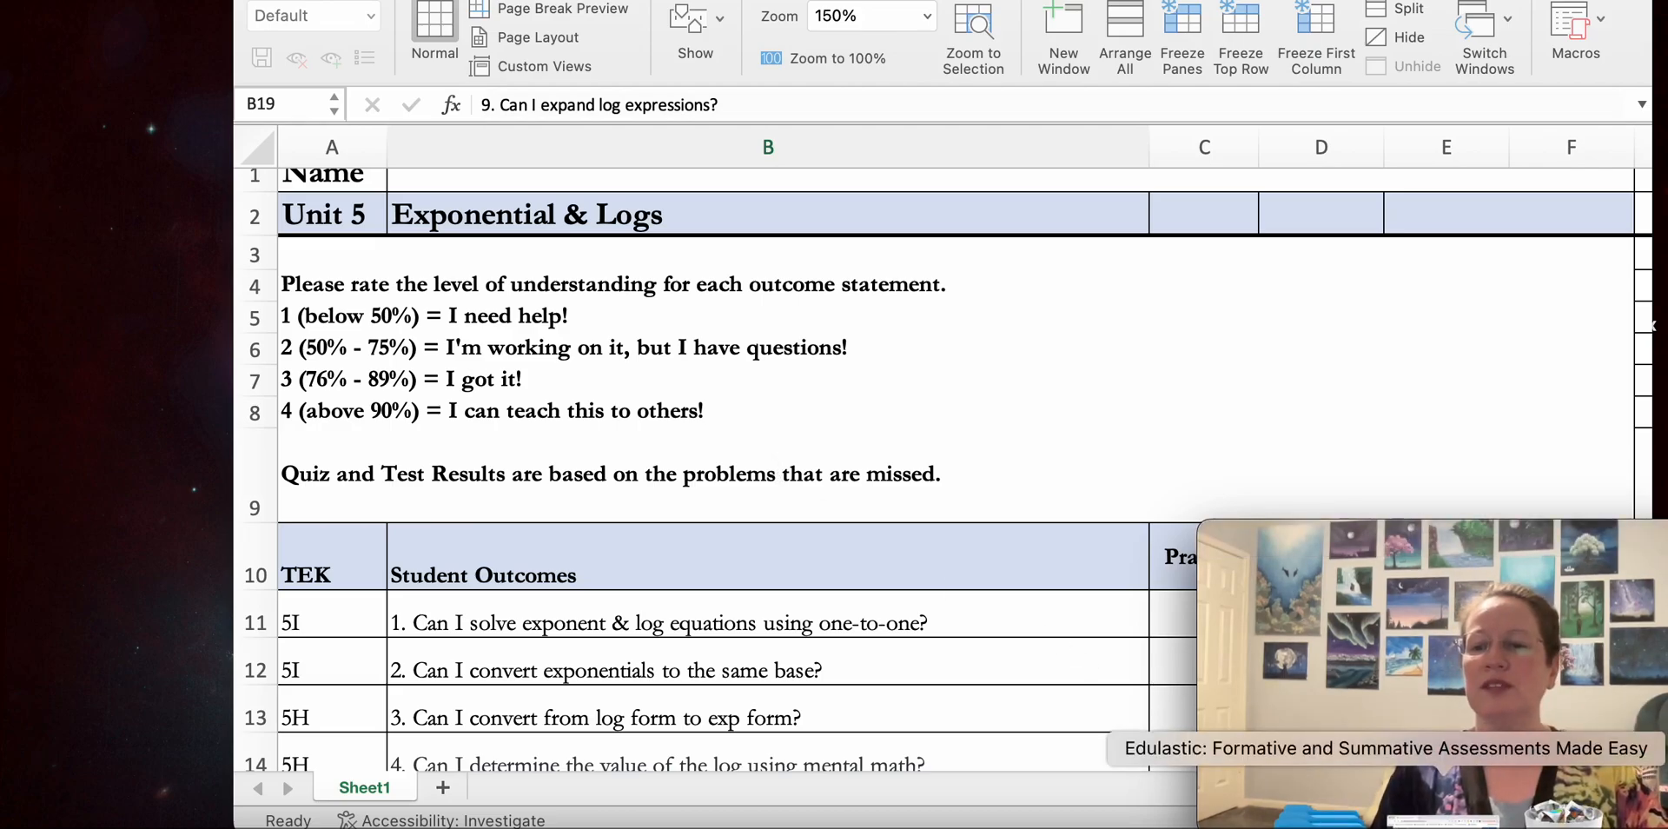
Switch to Edulastic and start a new test from scratch in the test library.
click(1386, 812)
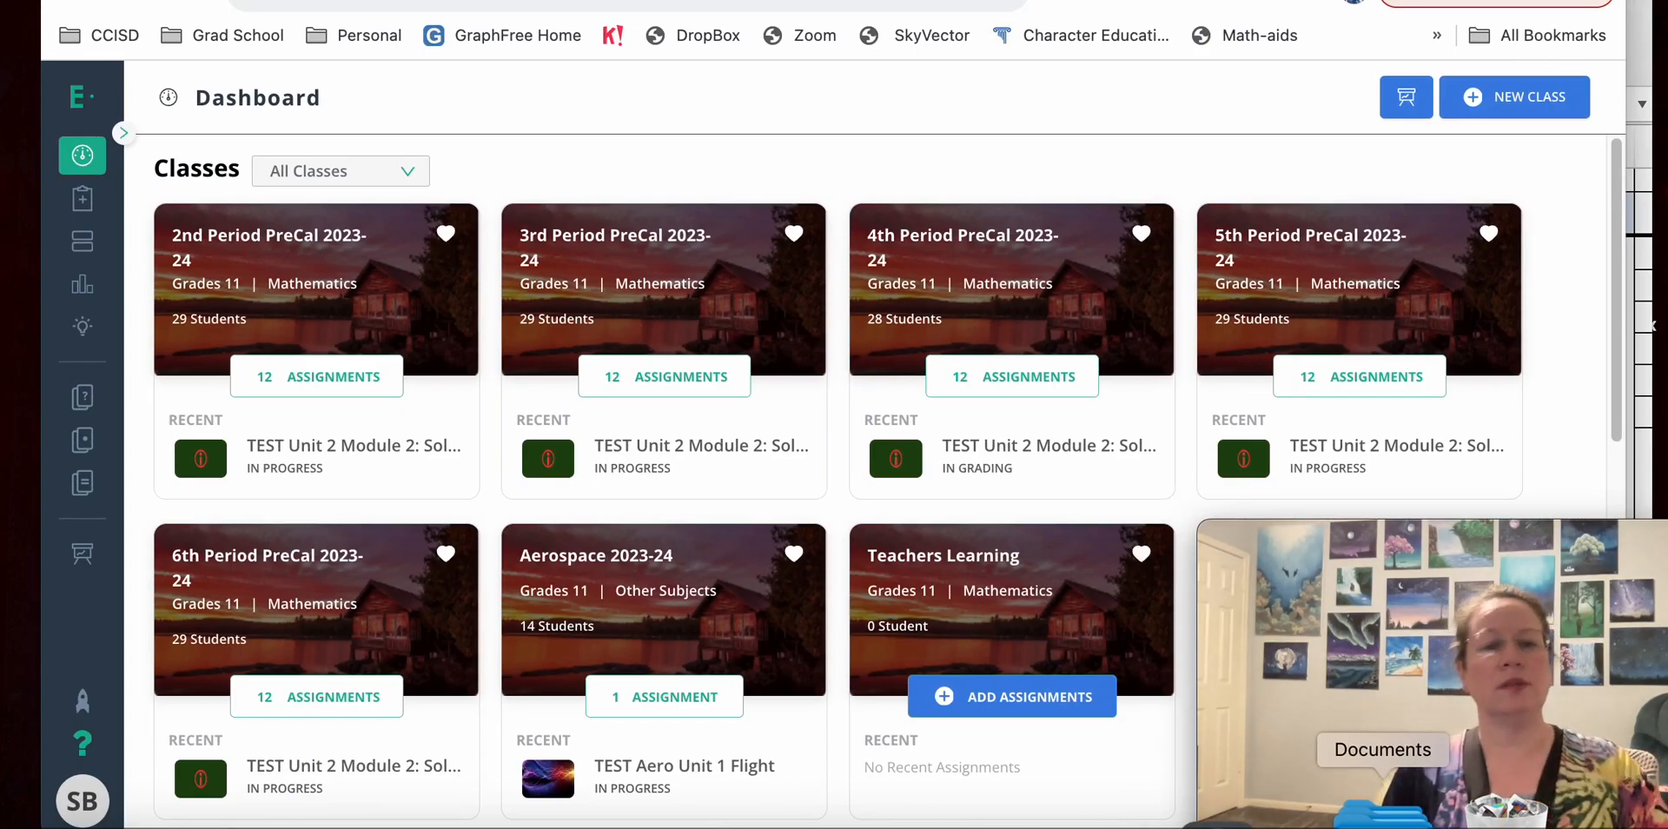
mouse_move(61, 435)
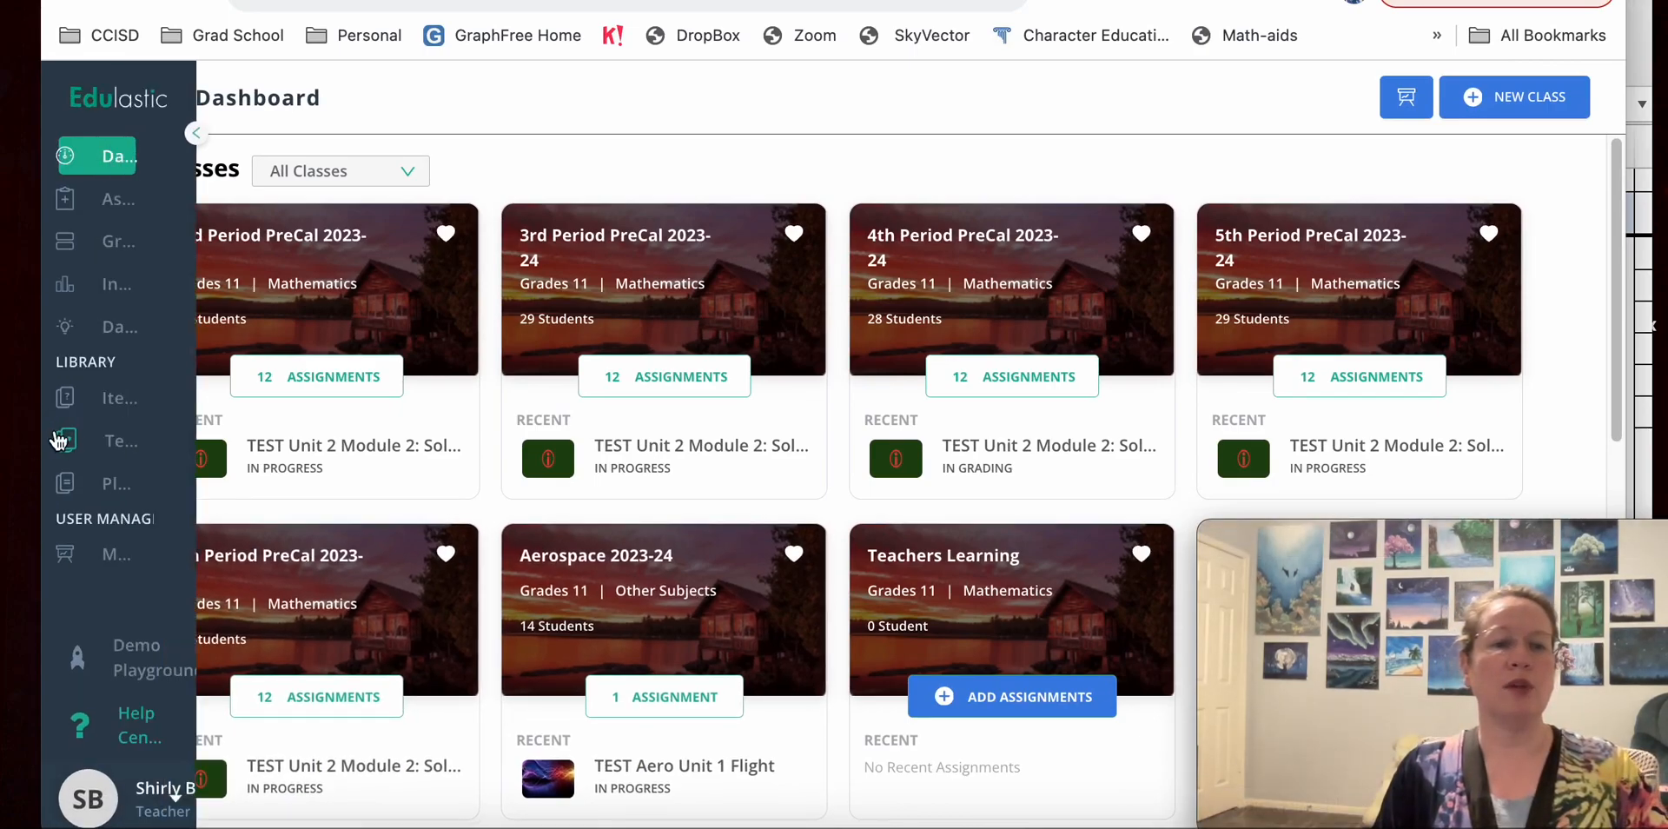
click(132, 452)
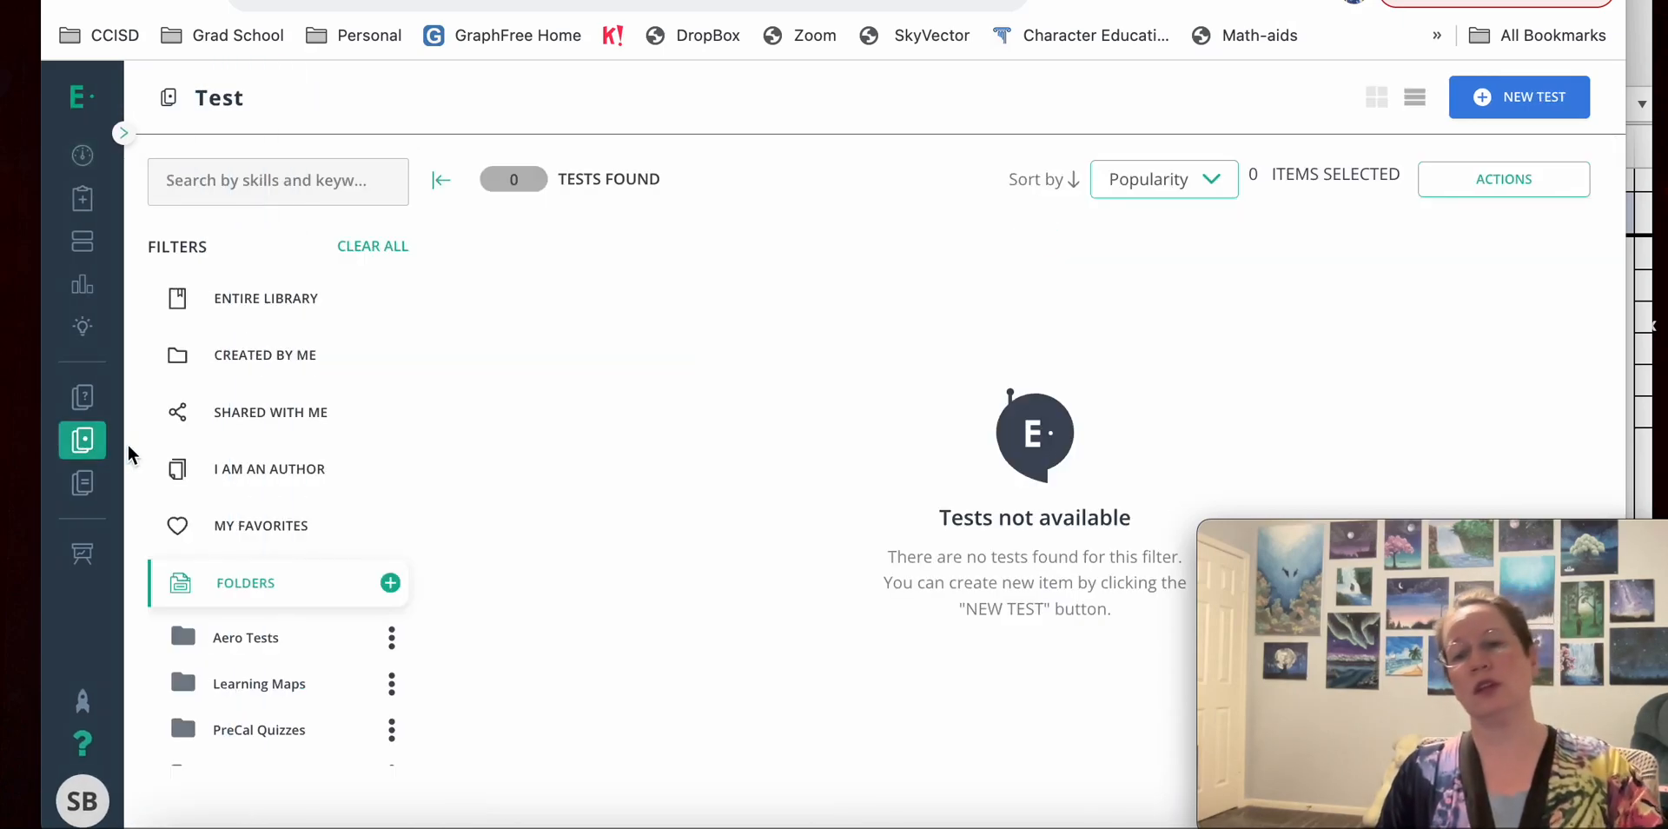
click(1552, 106)
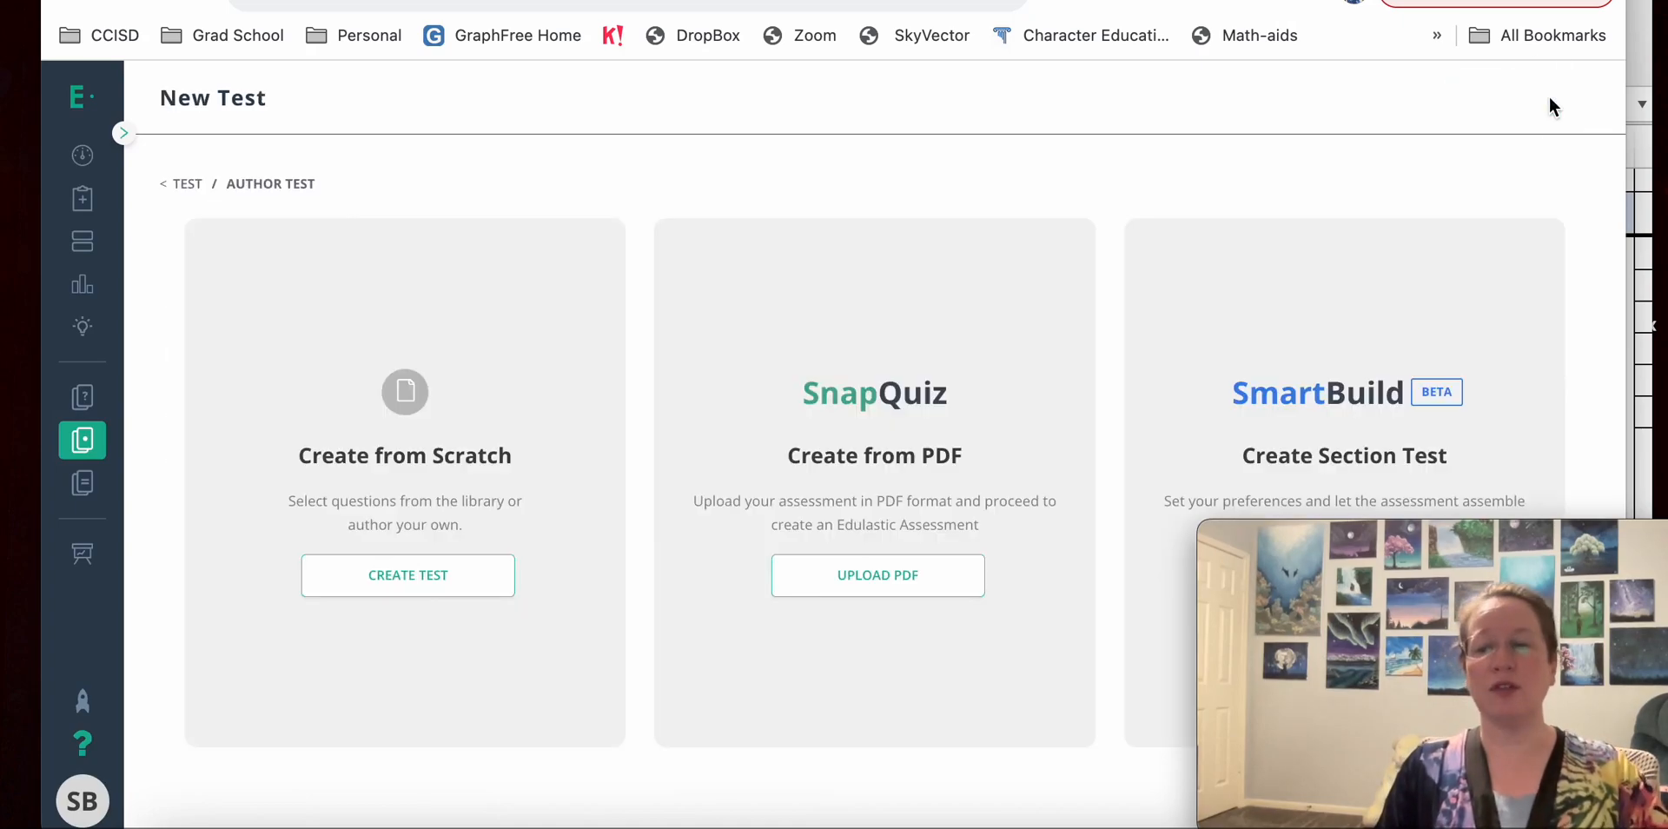
click(413, 594)
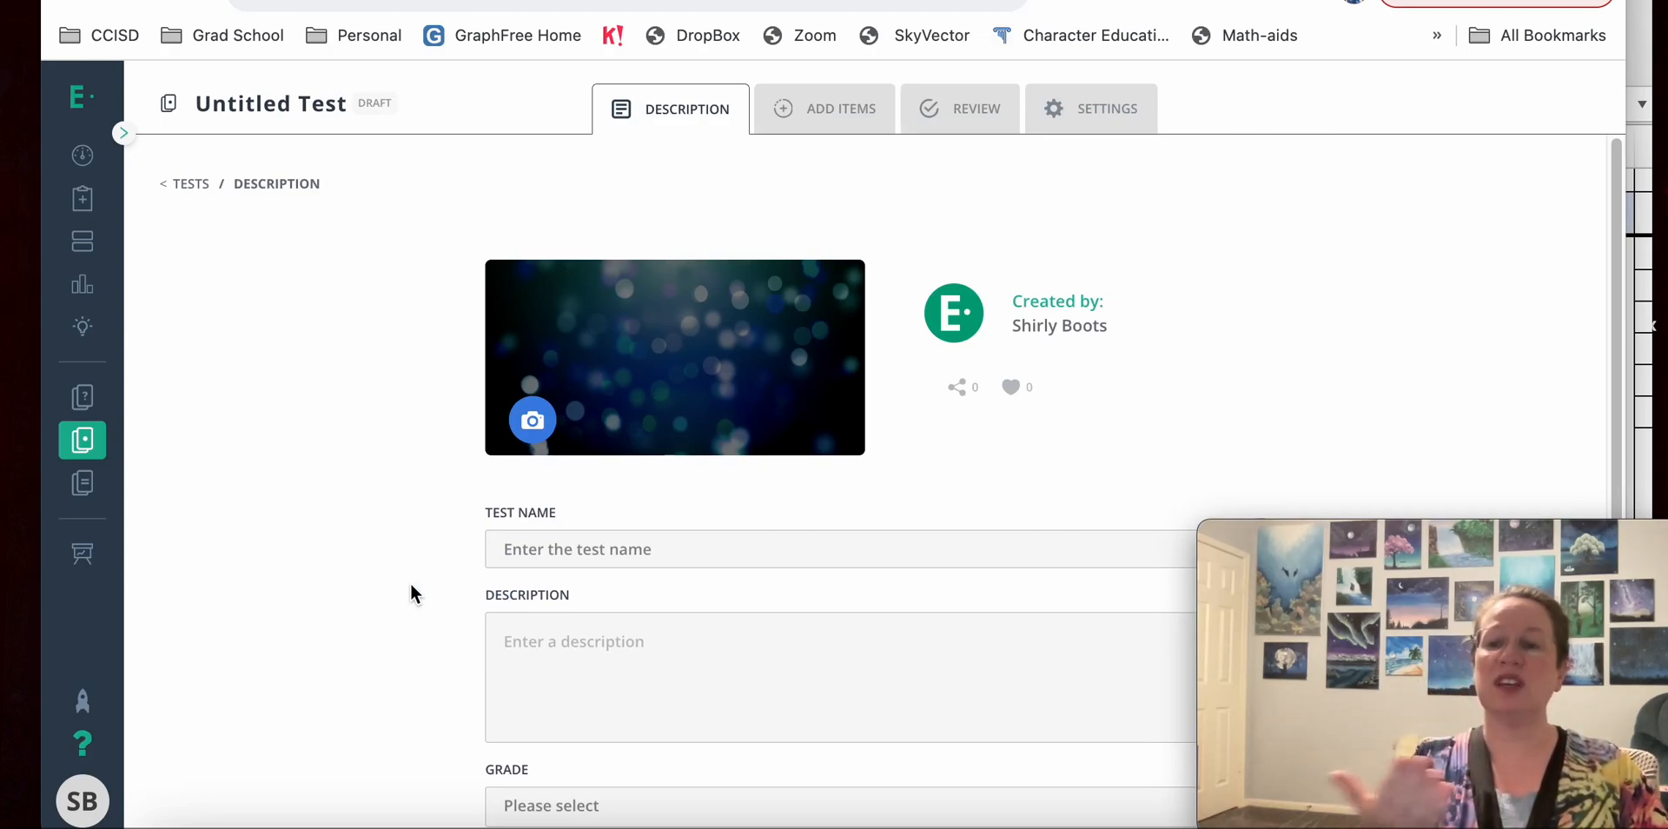
Name the new test "Edualstic Learning Map".
scroll(411, 594, down, 3)
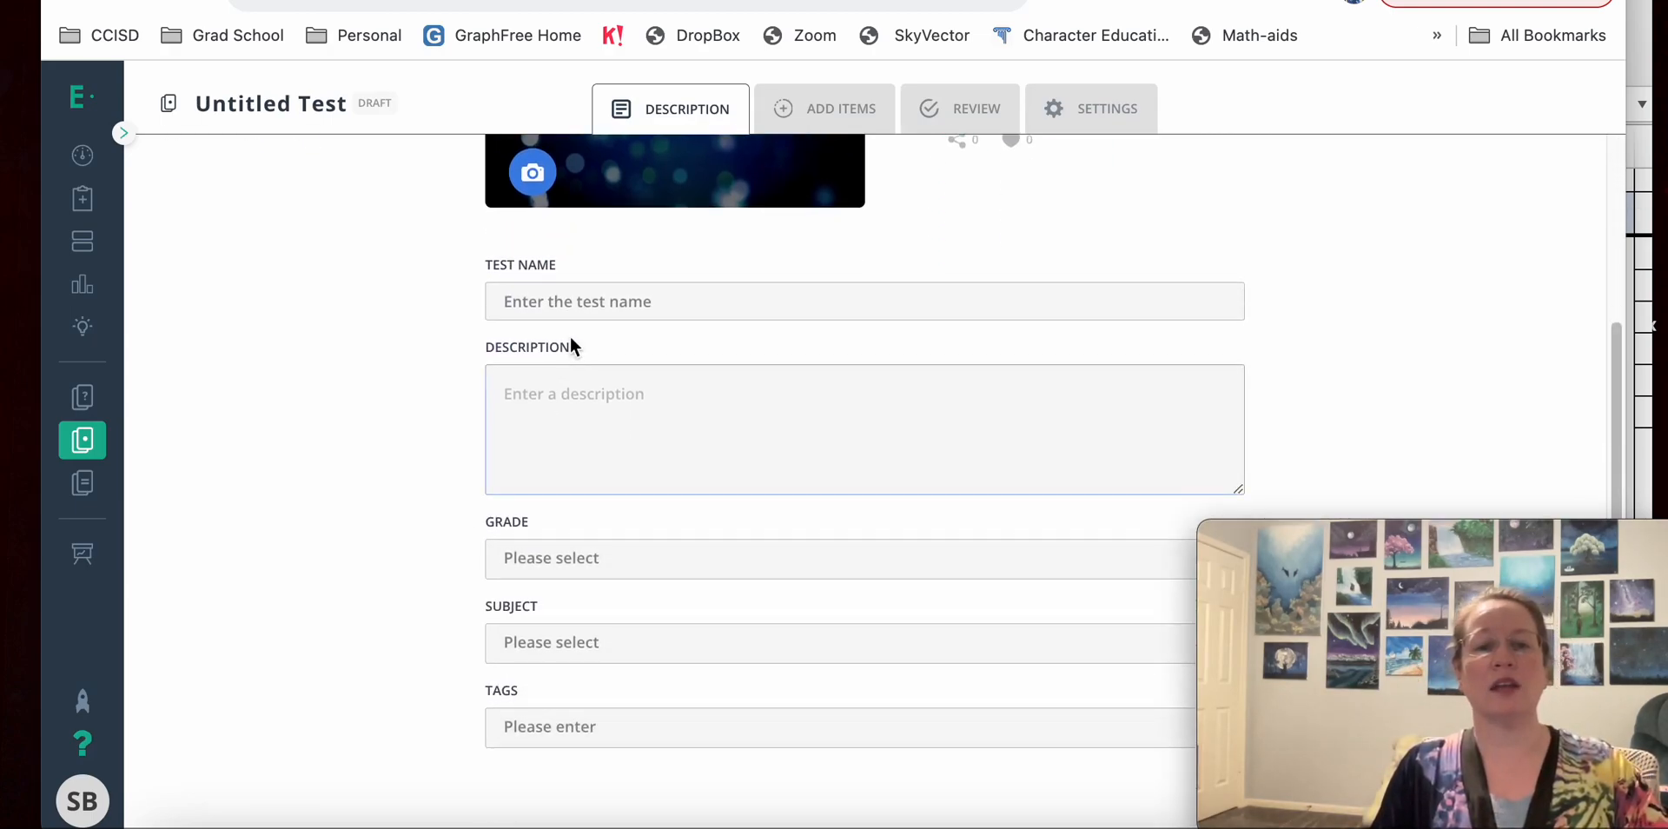
click(576, 298)
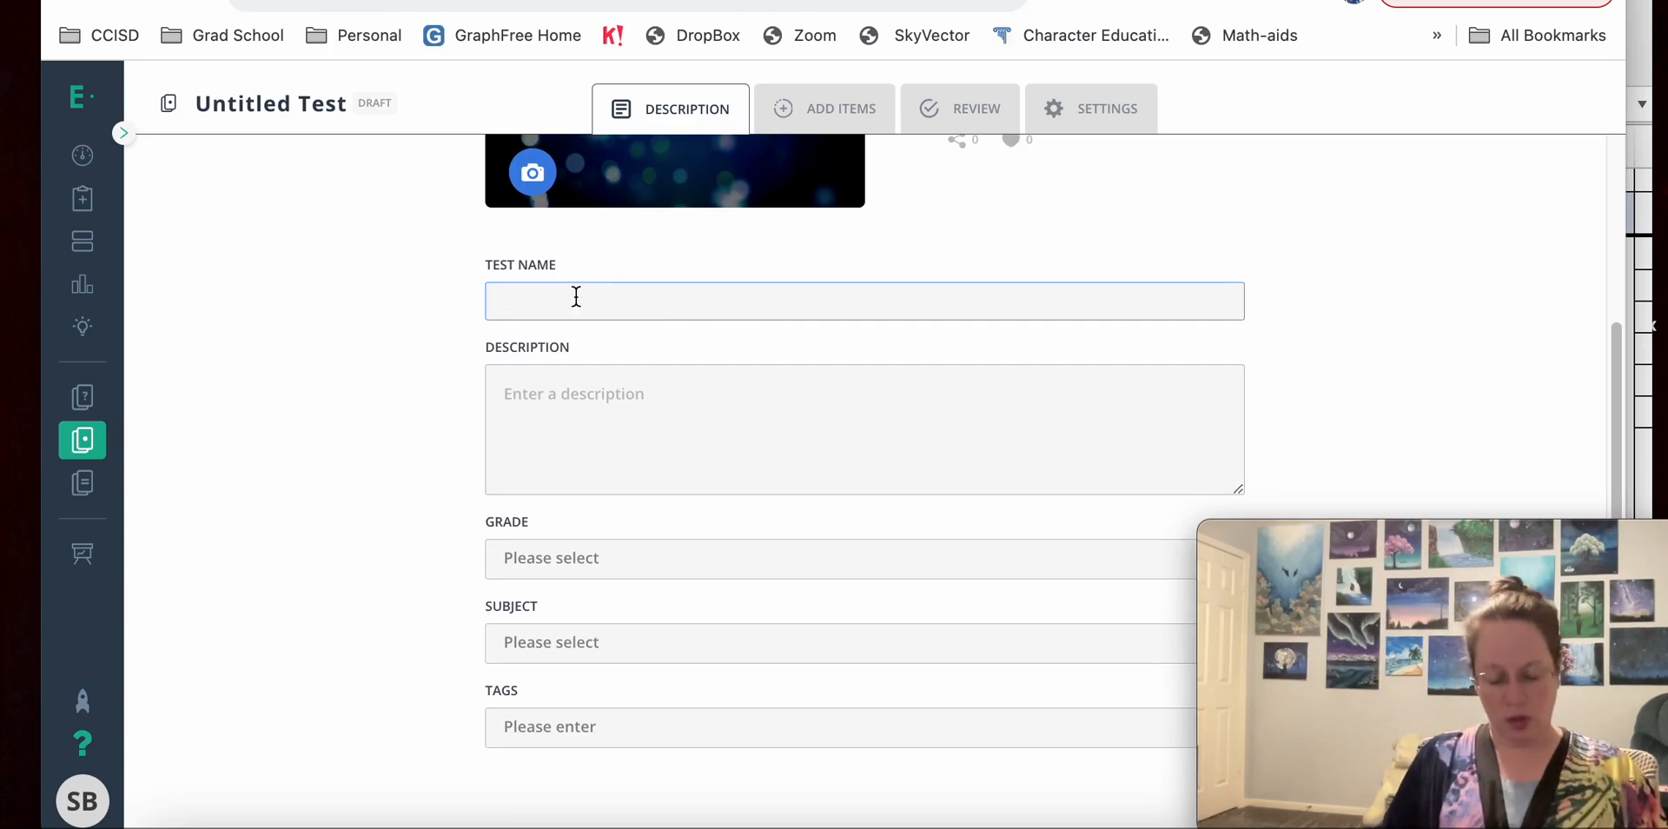
text(Edu)
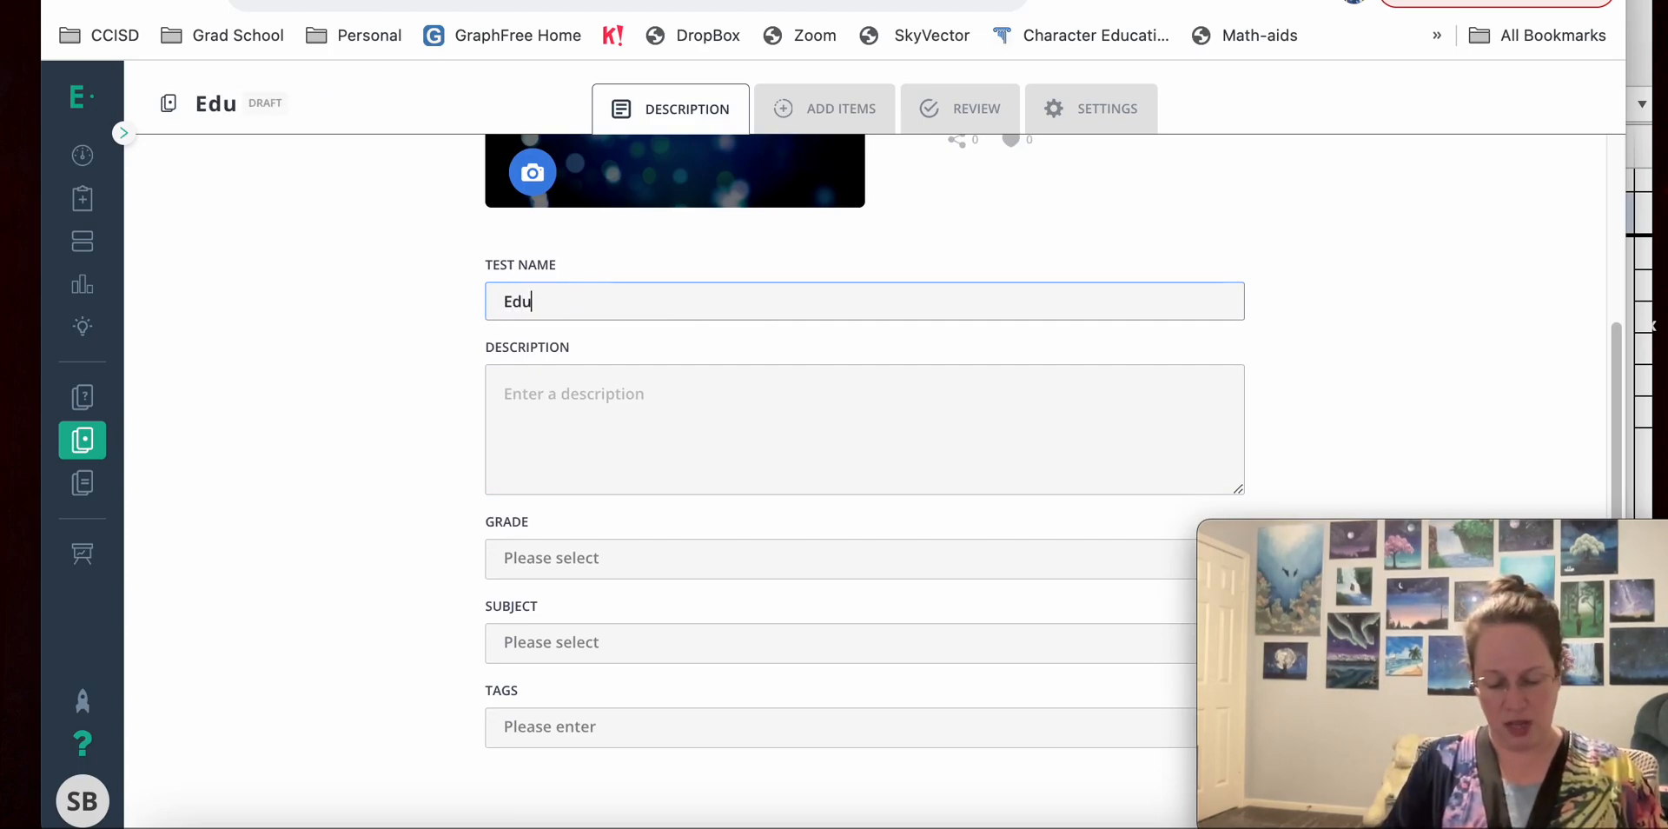
text(alstic Le)
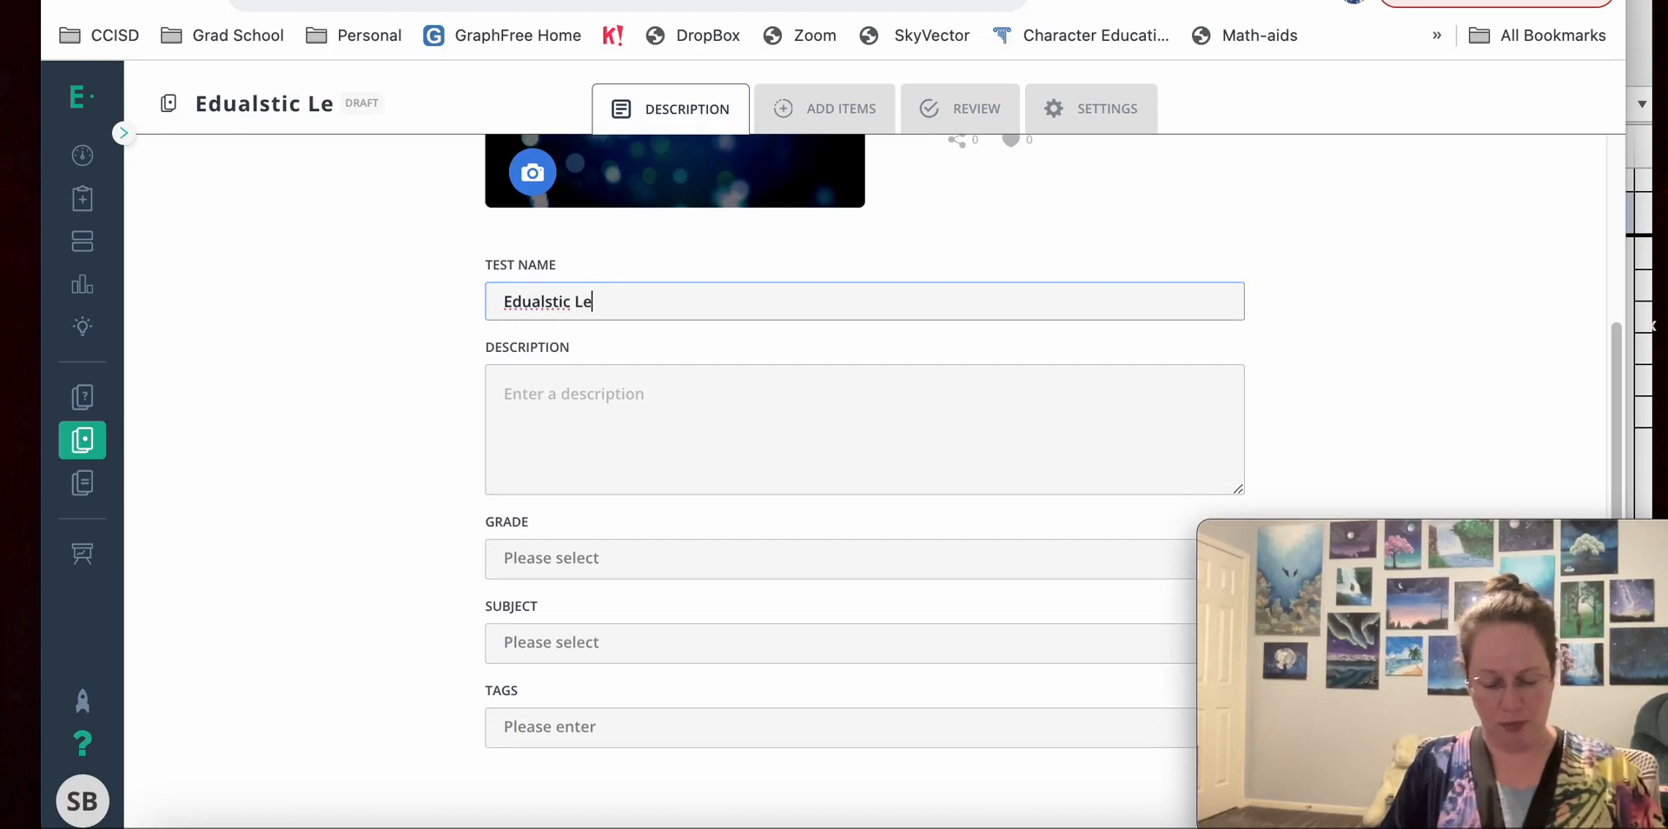
text(arning Map)
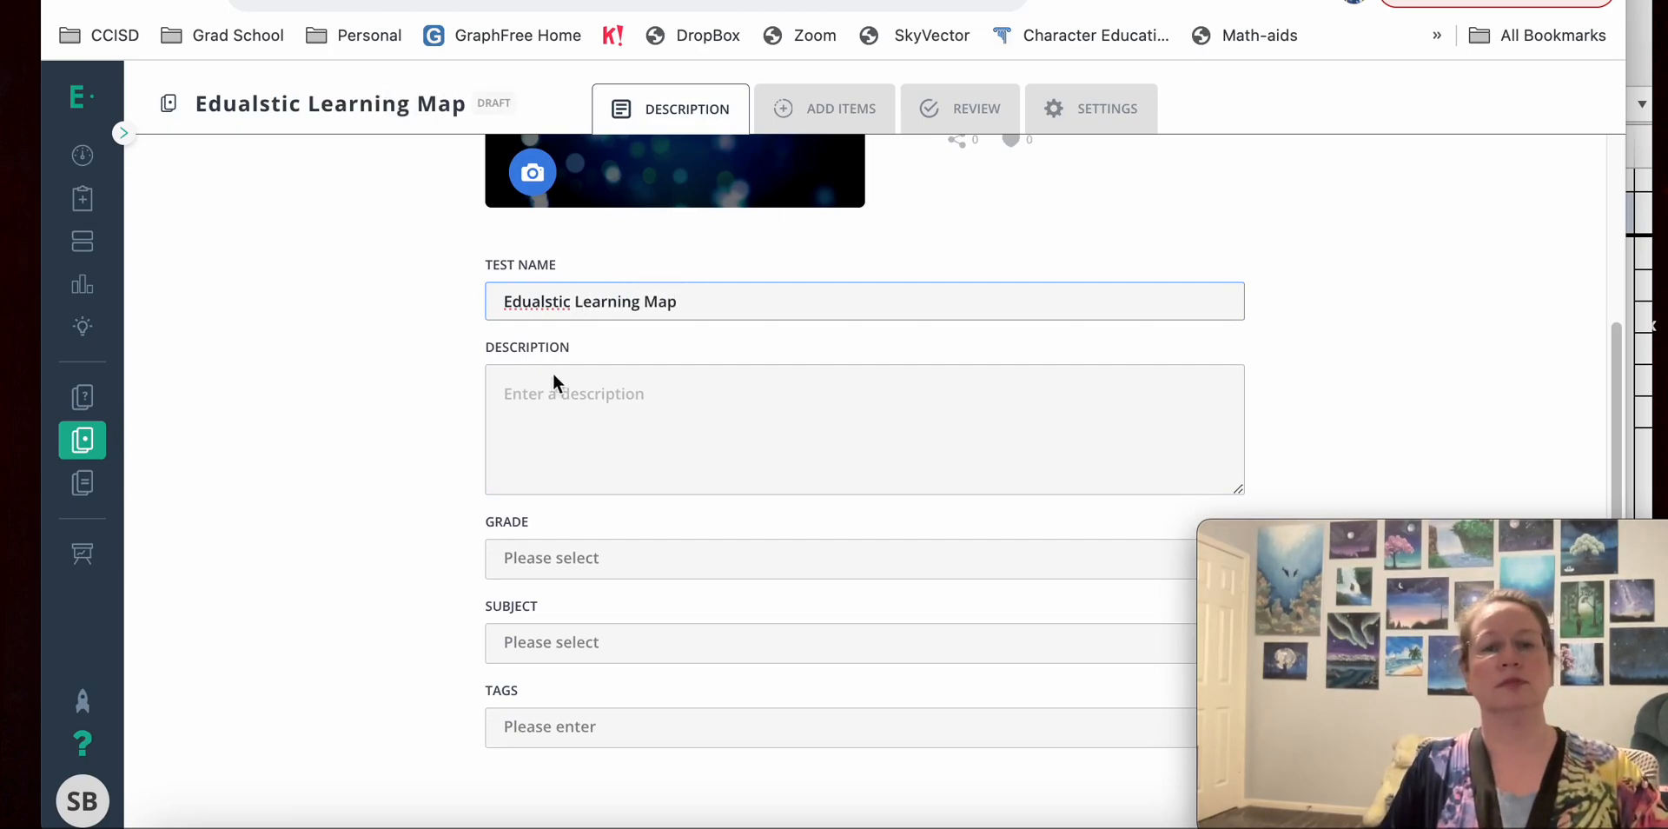
Enter the test description "For teachers to assess their abilities in Edulastic".
click(548, 441)
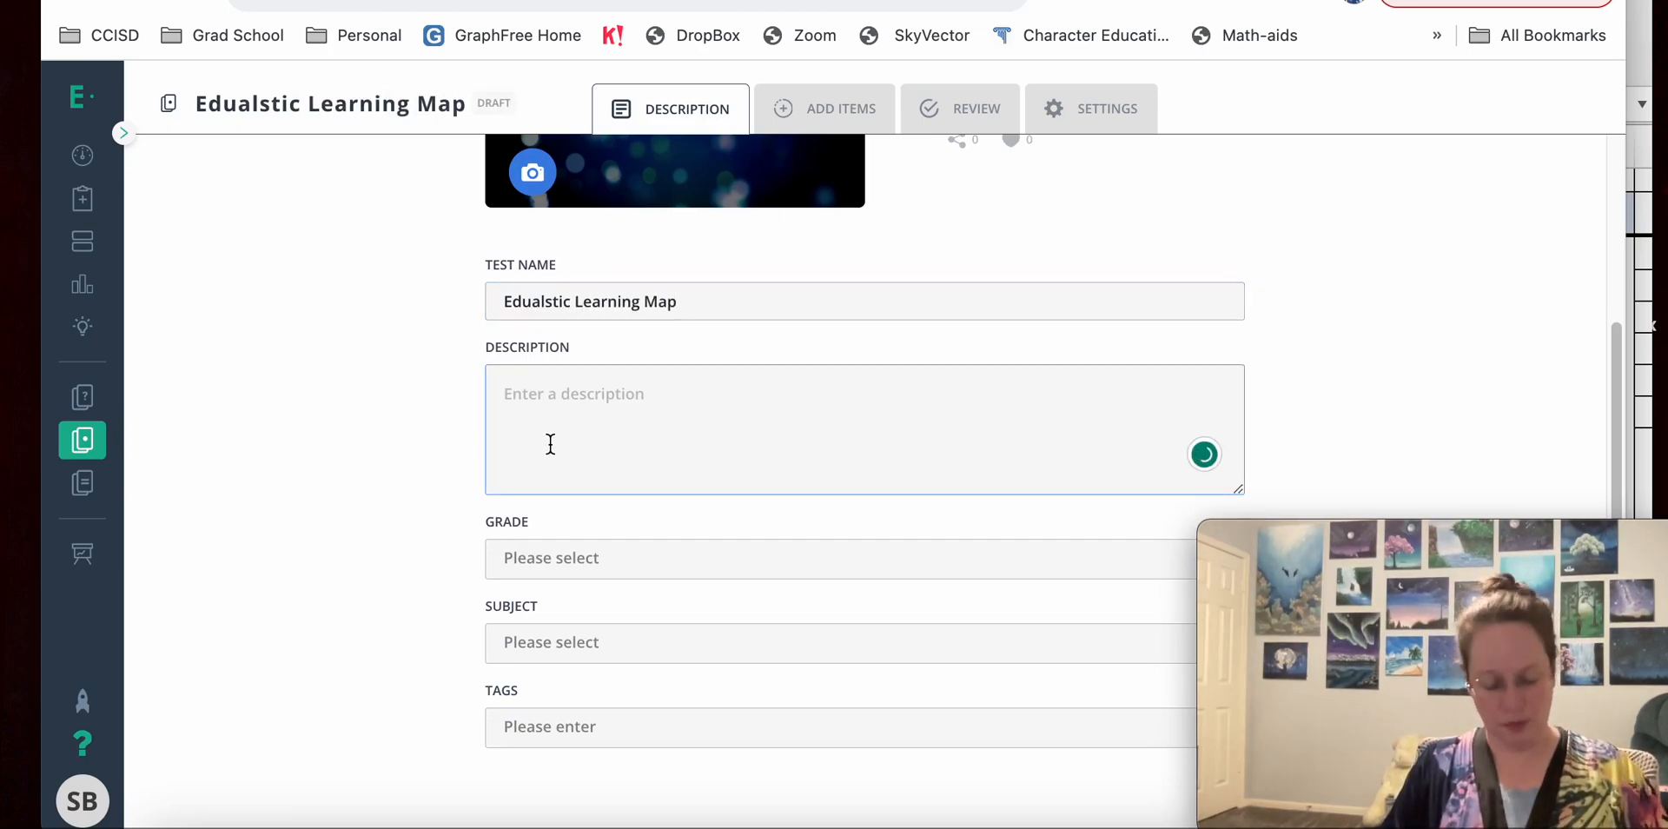
text(For teacher)
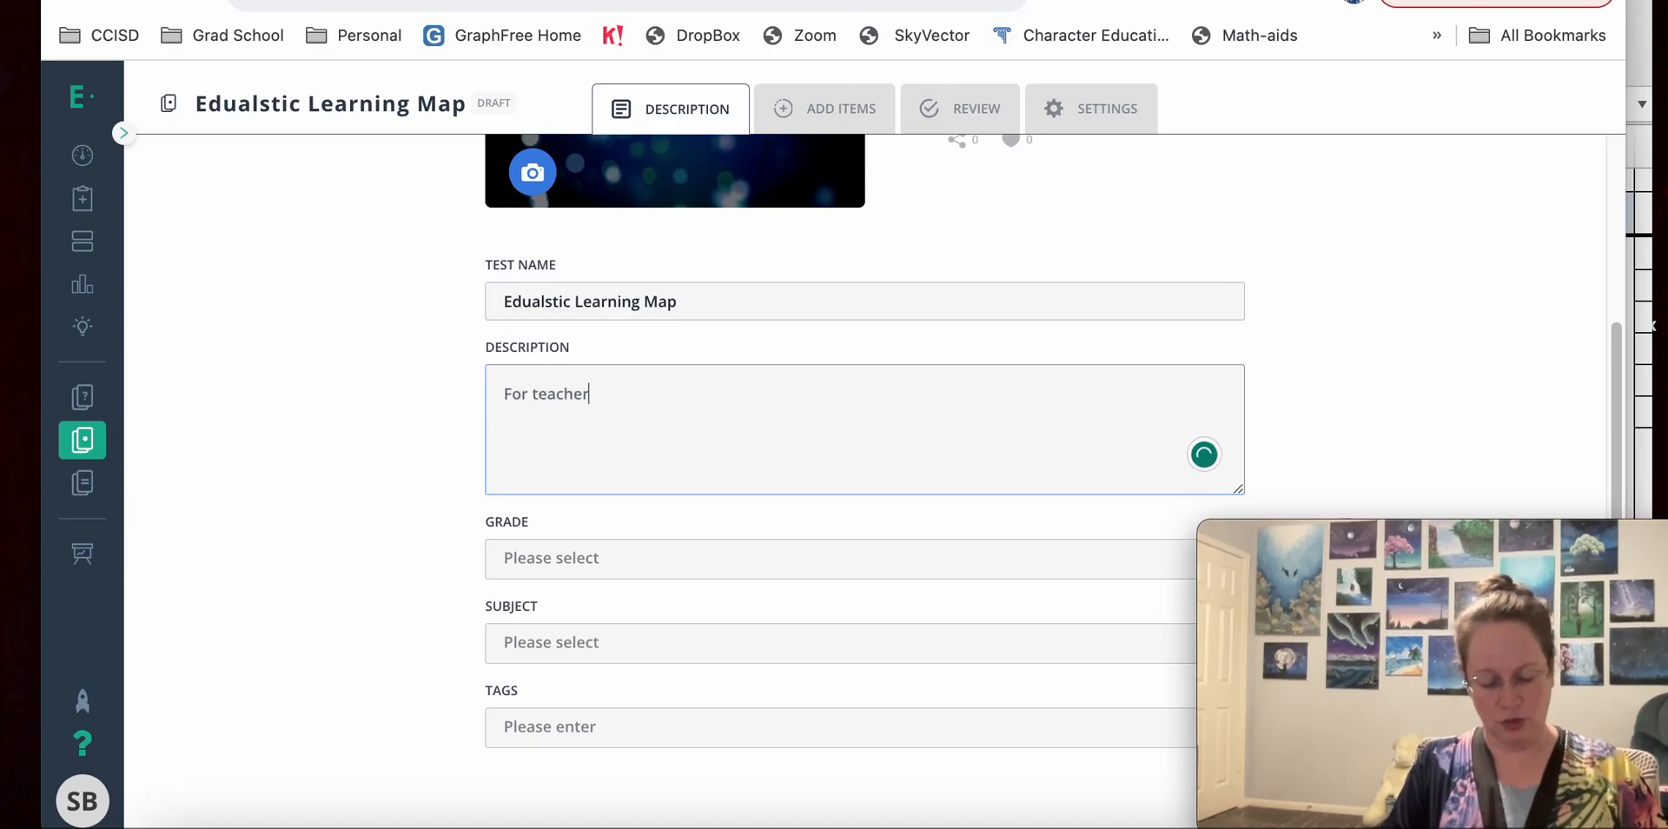
text(s to asses)
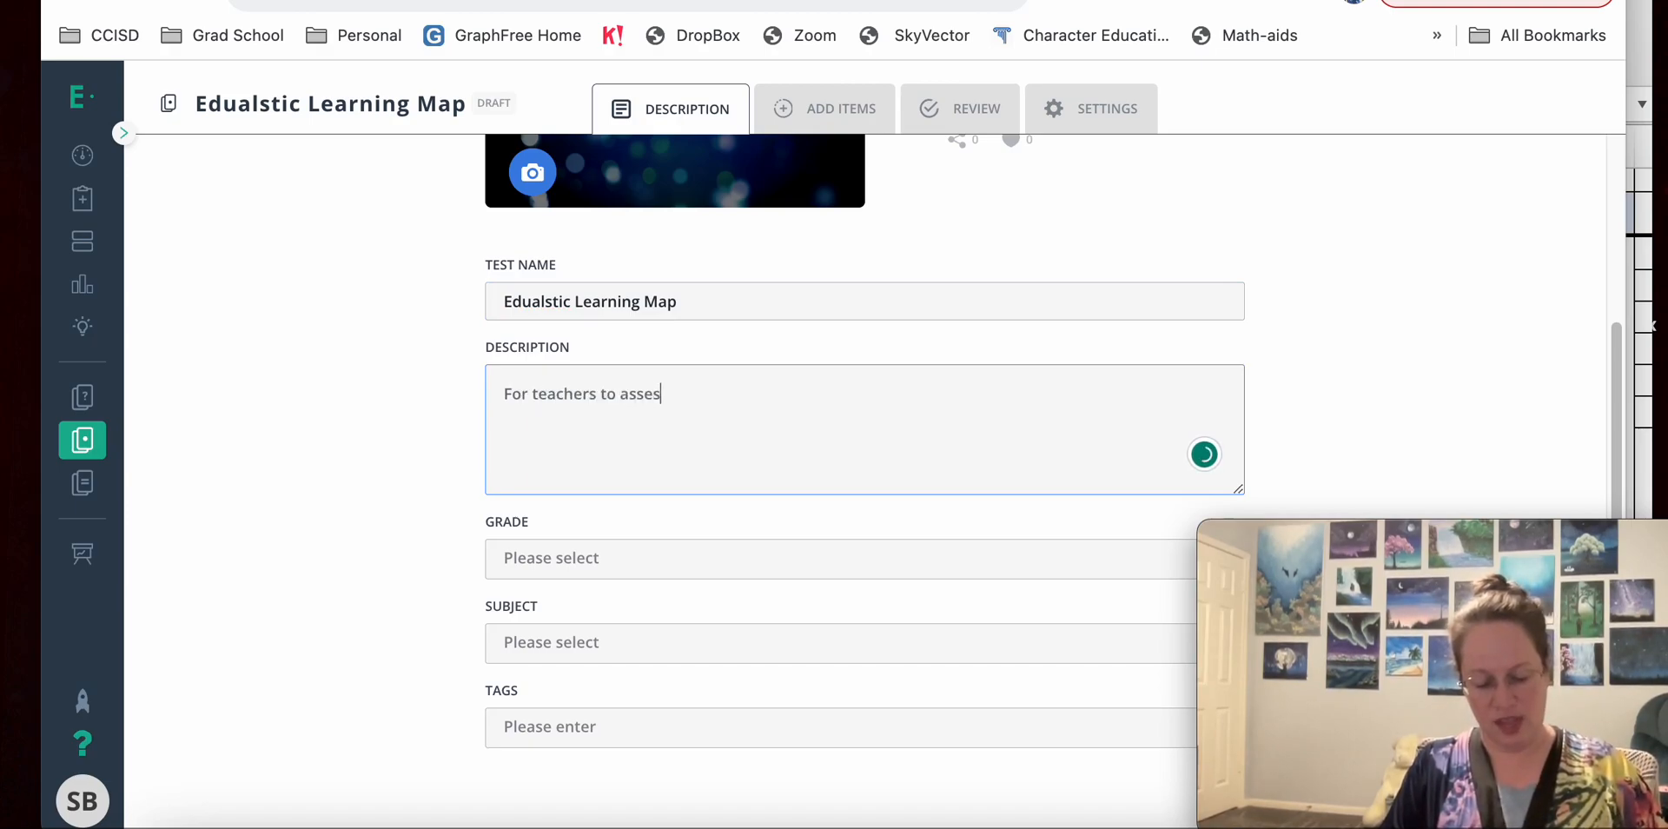
text(s their understn)
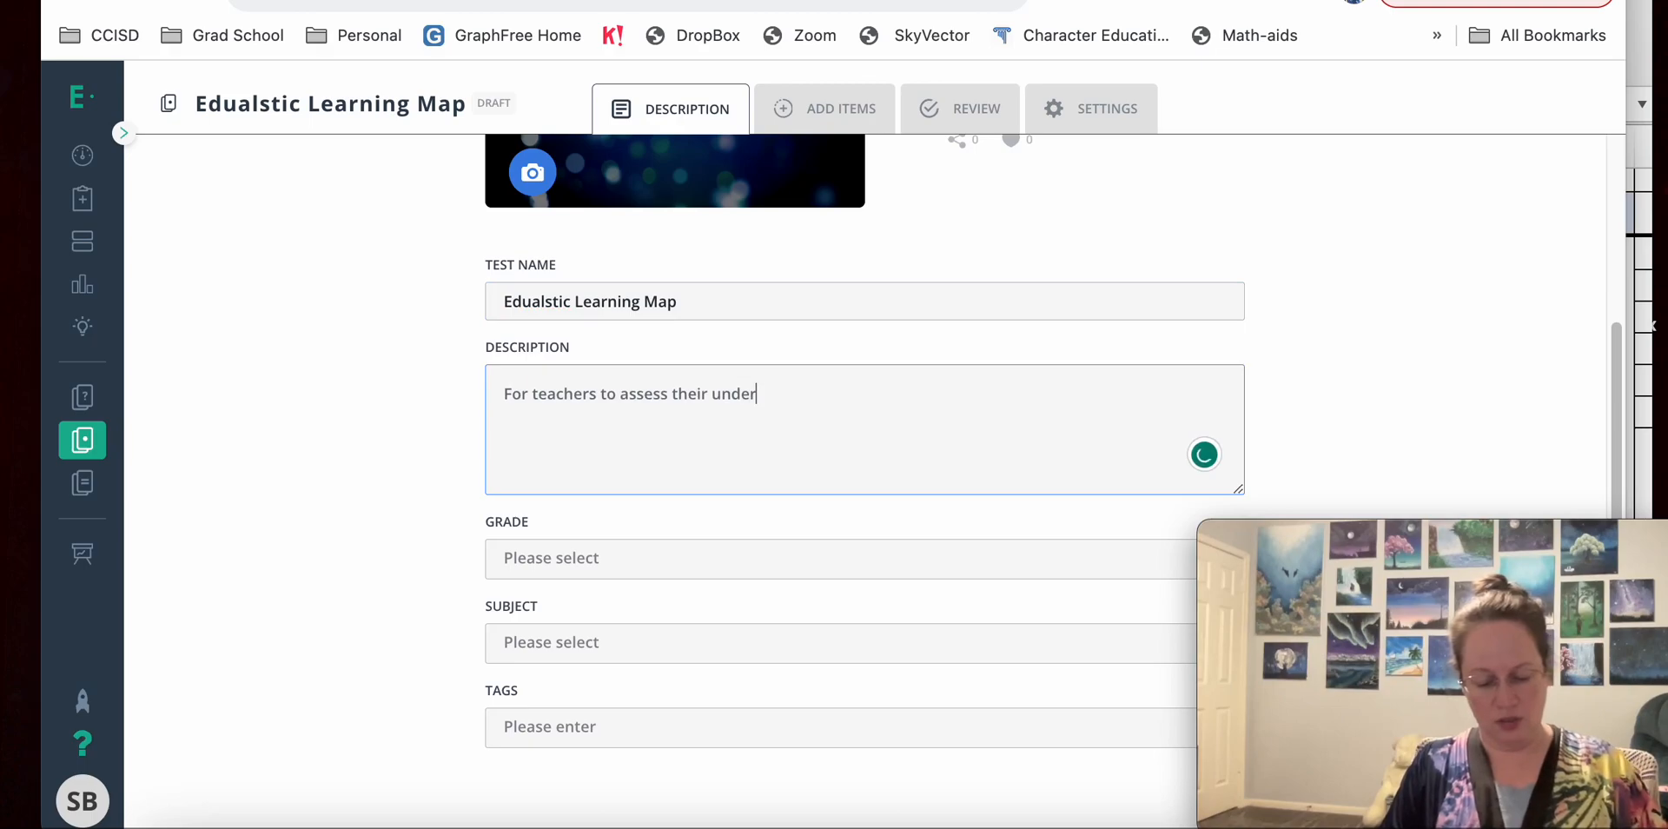
key(BackSpace)
key(BackSpace)
key(BackSpace)
key(BackSpace)
key(BackSpace)
key(BackSpace)
key(BackSpace)
key(BackSpace)
text(abilities in Edulasti)
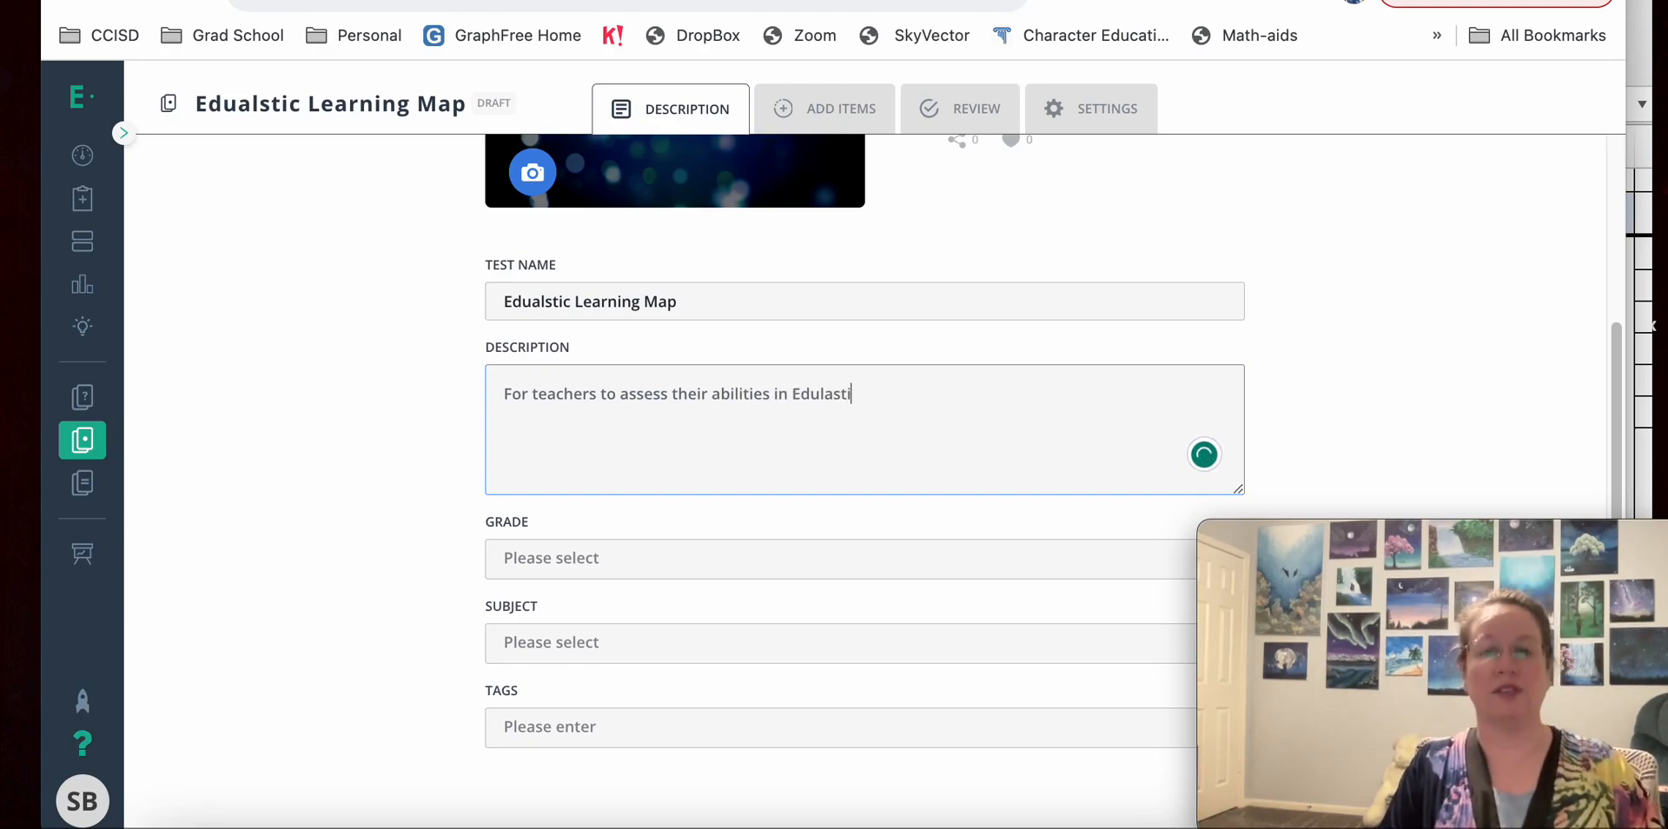
text(c)
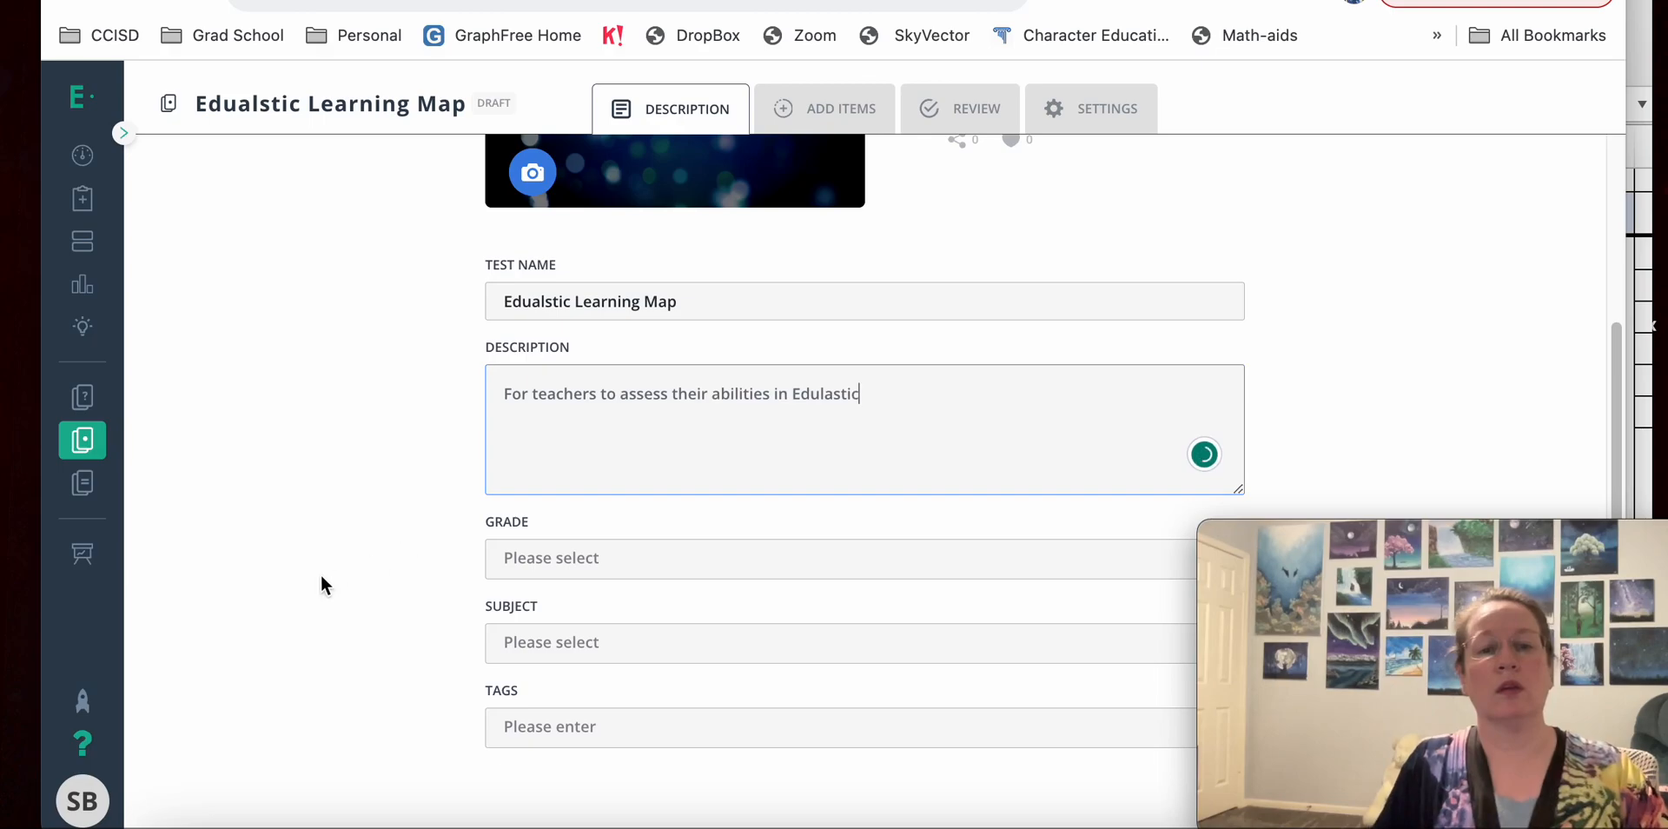
Set the test's grade to Grade 12 and its subject to Other Subjects.
click(615, 564)
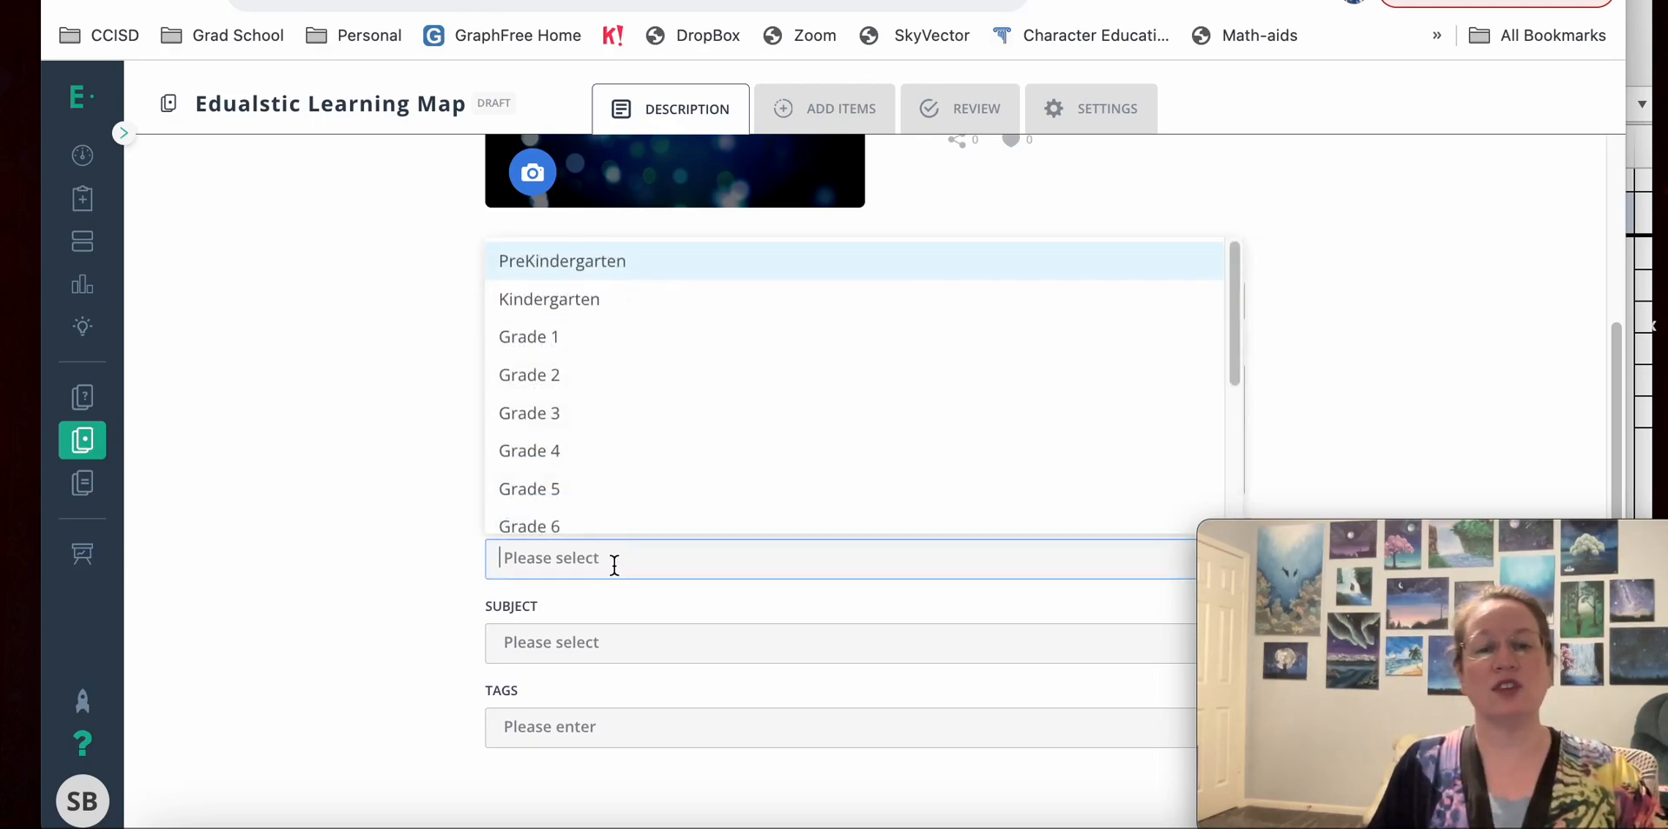
scroll(641, 476, down, 3)
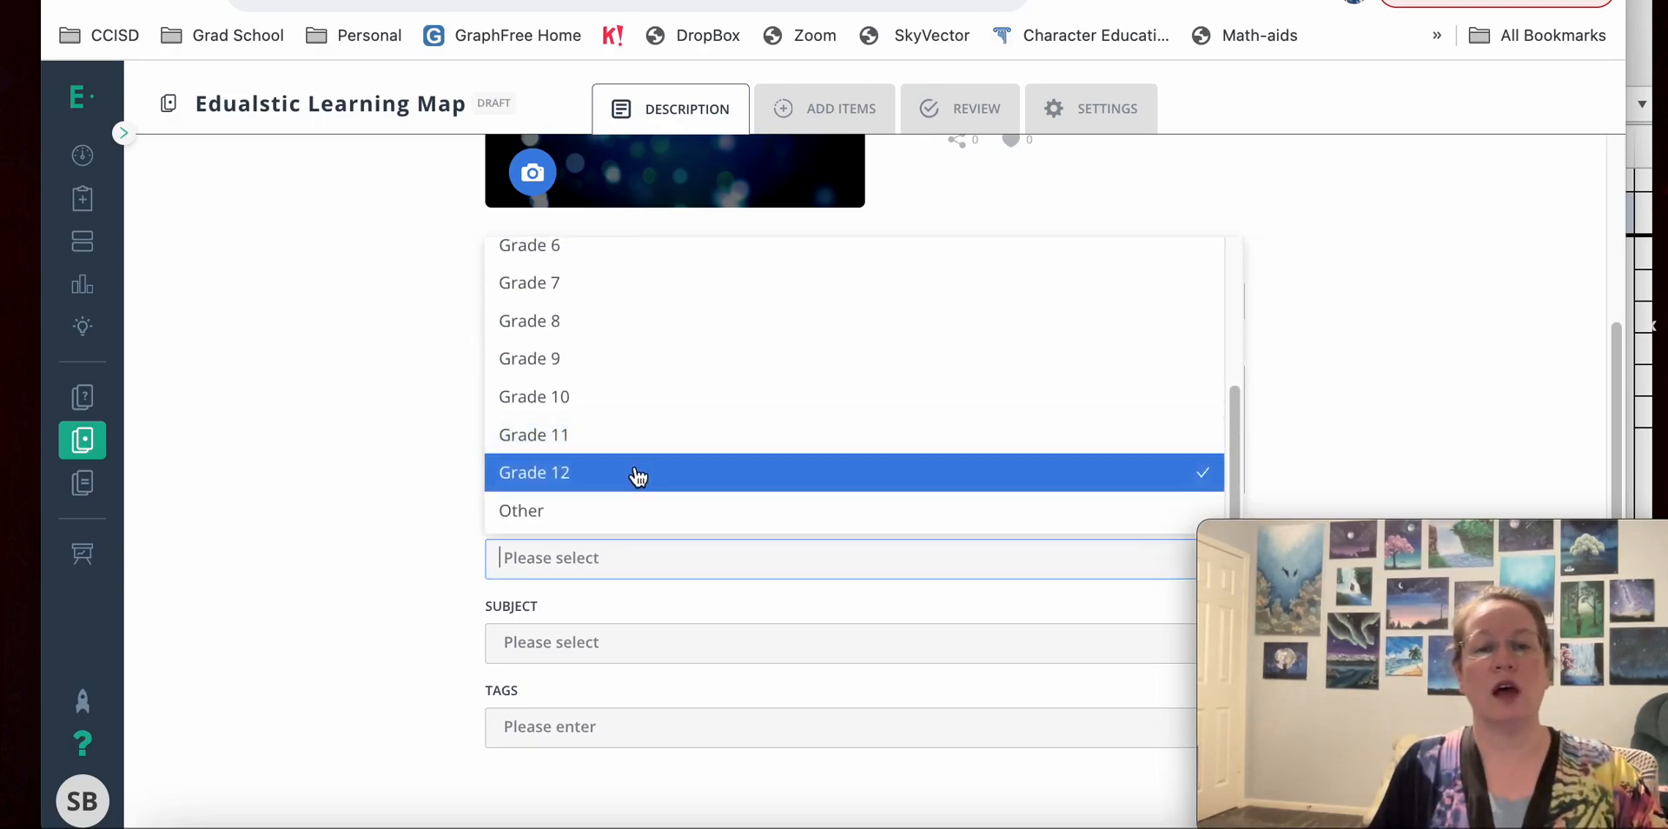
click(641, 473)
click(563, 646)
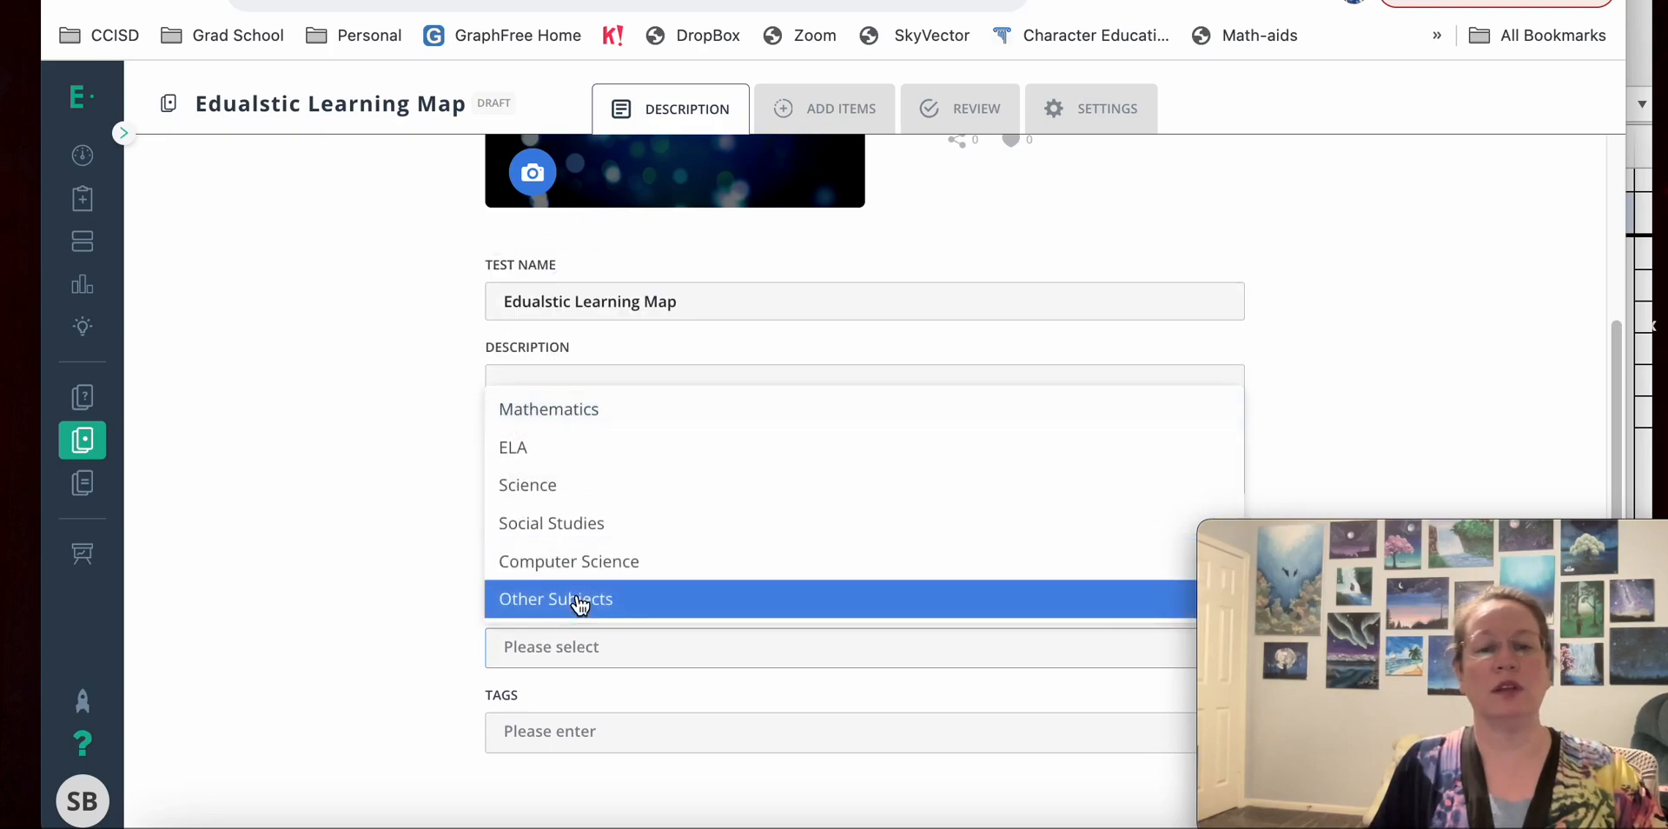
click(544, 599)
click(387, 531)
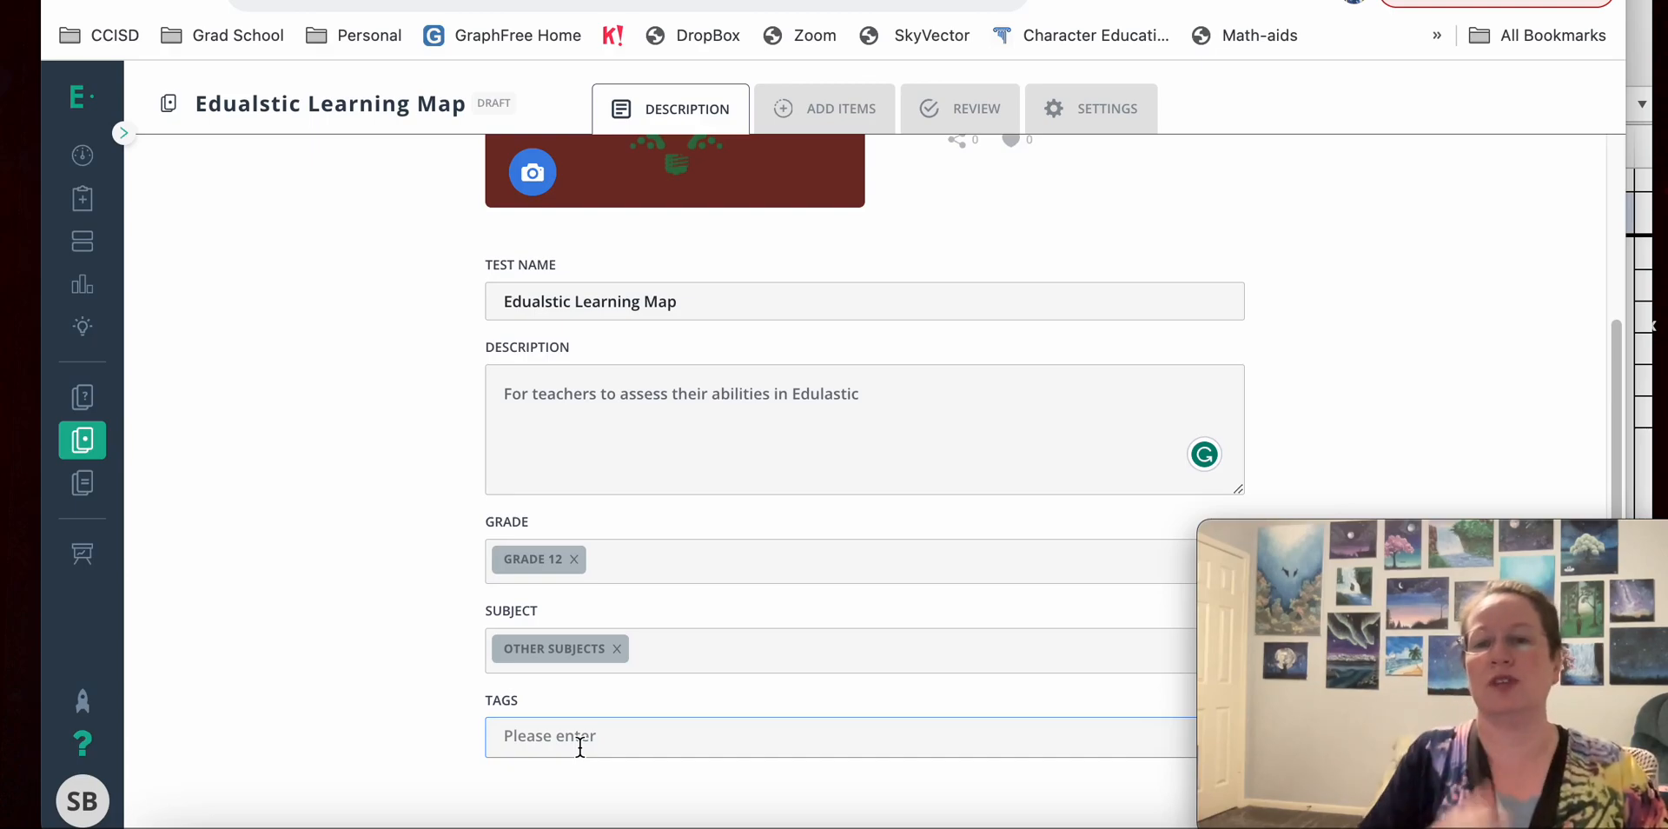
Create a new item for the test using the Short Text question type from the Writing category.
scroll(941, 204, up, 1)
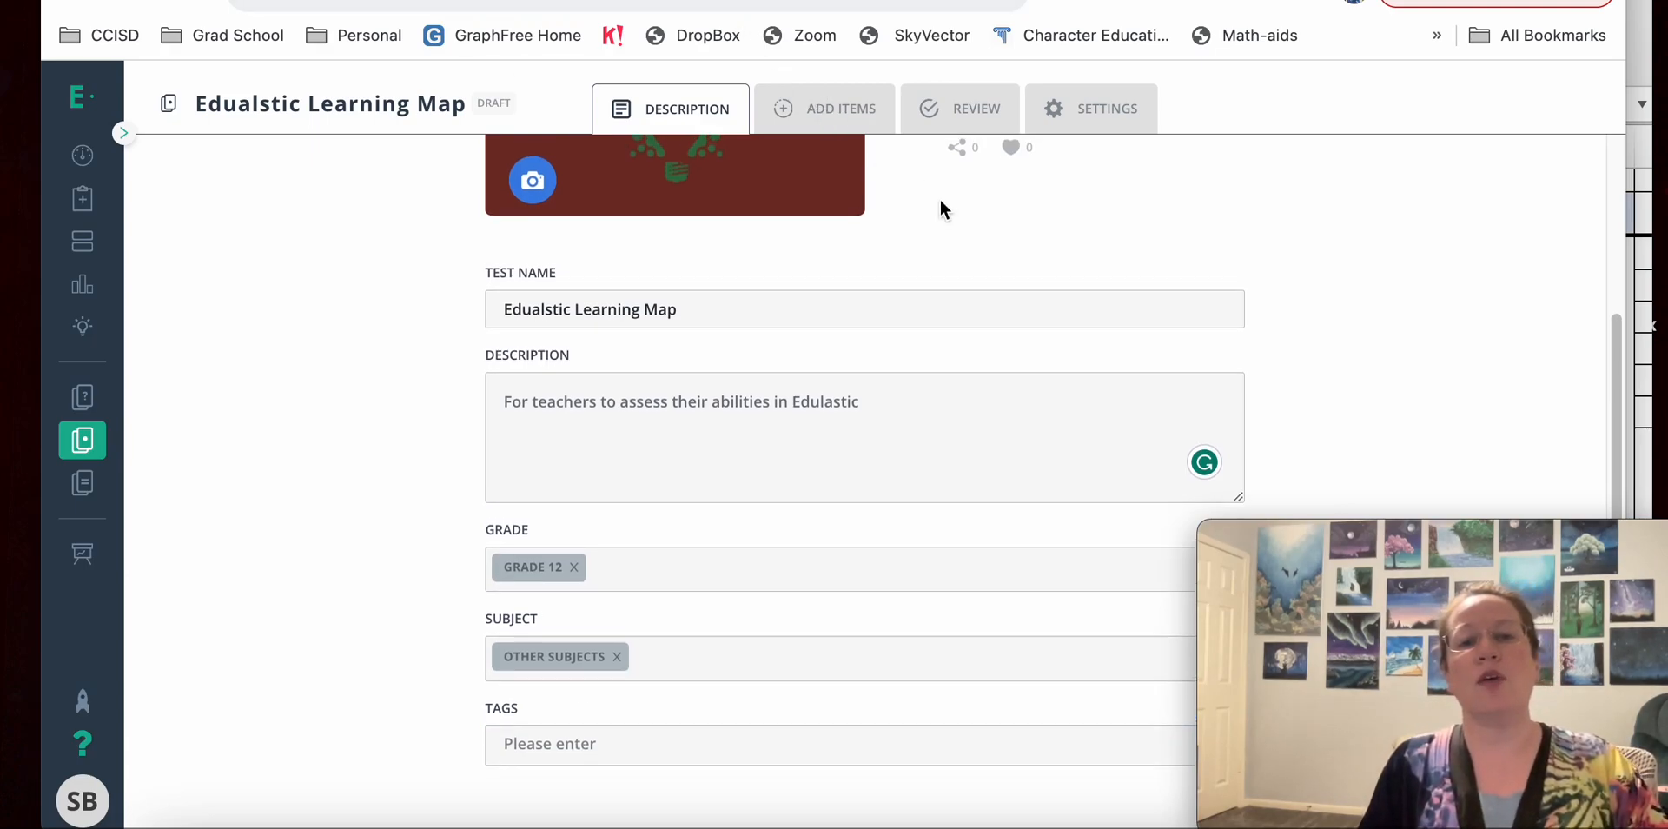
scroll(940, 200, up, 3)
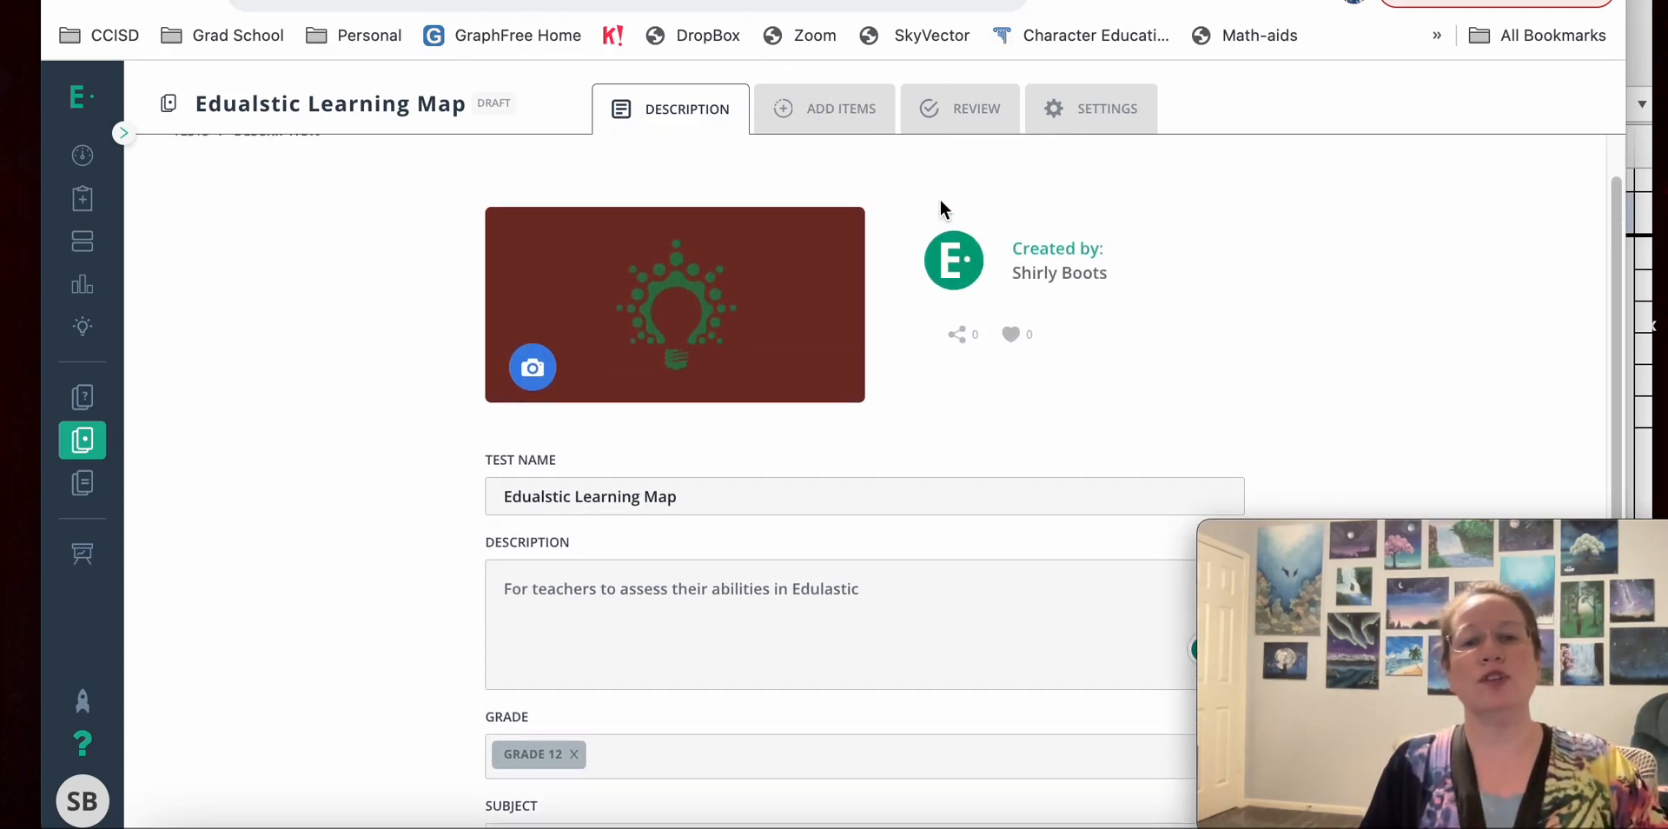
click(812, 120)
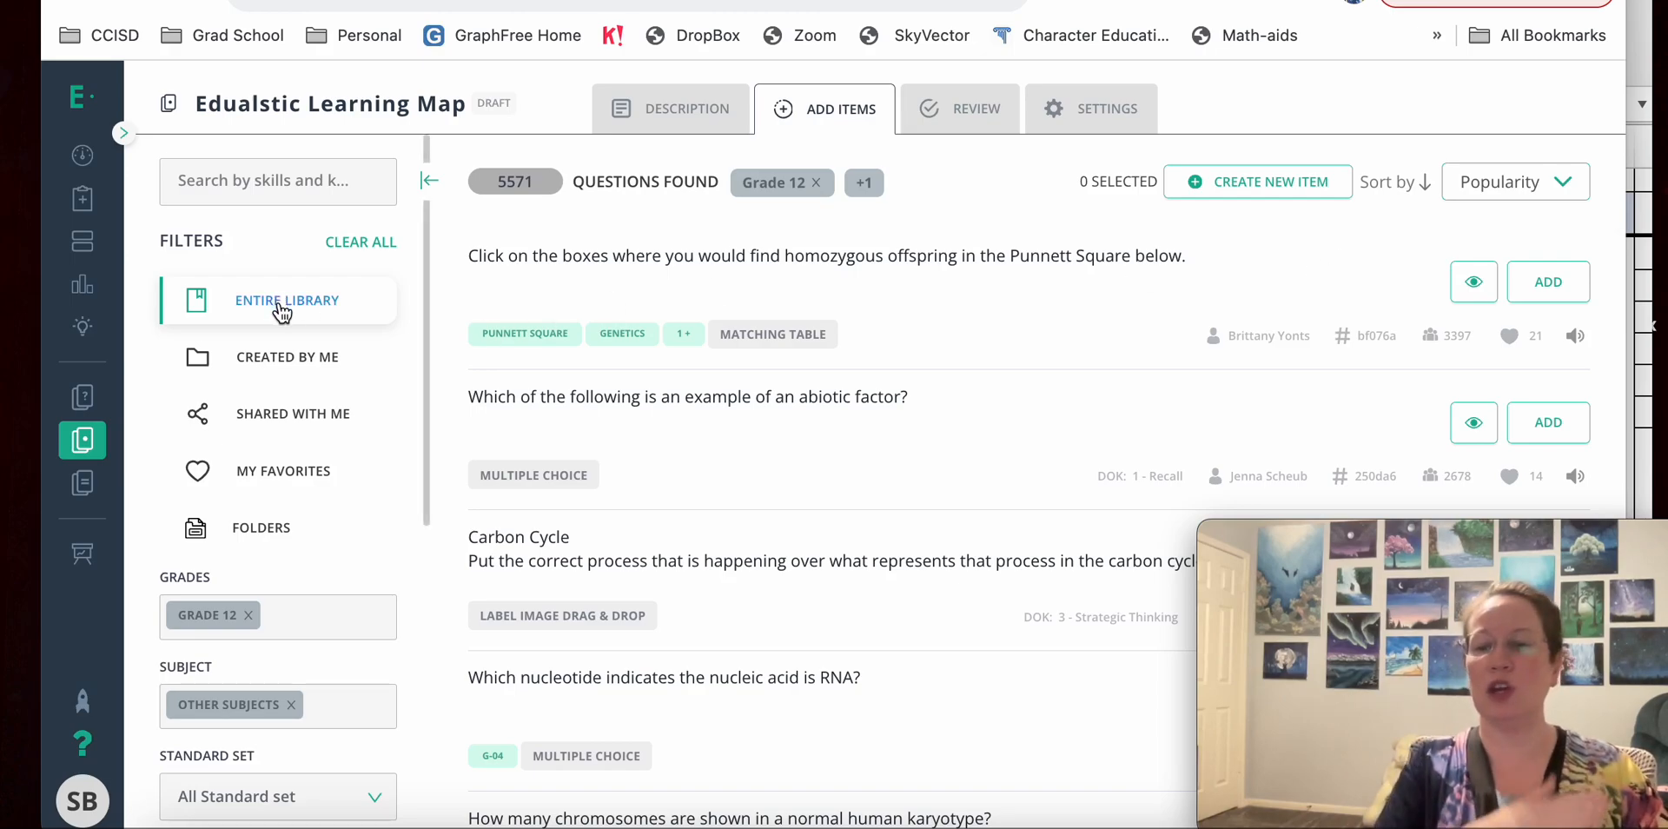
click(1299, 187)
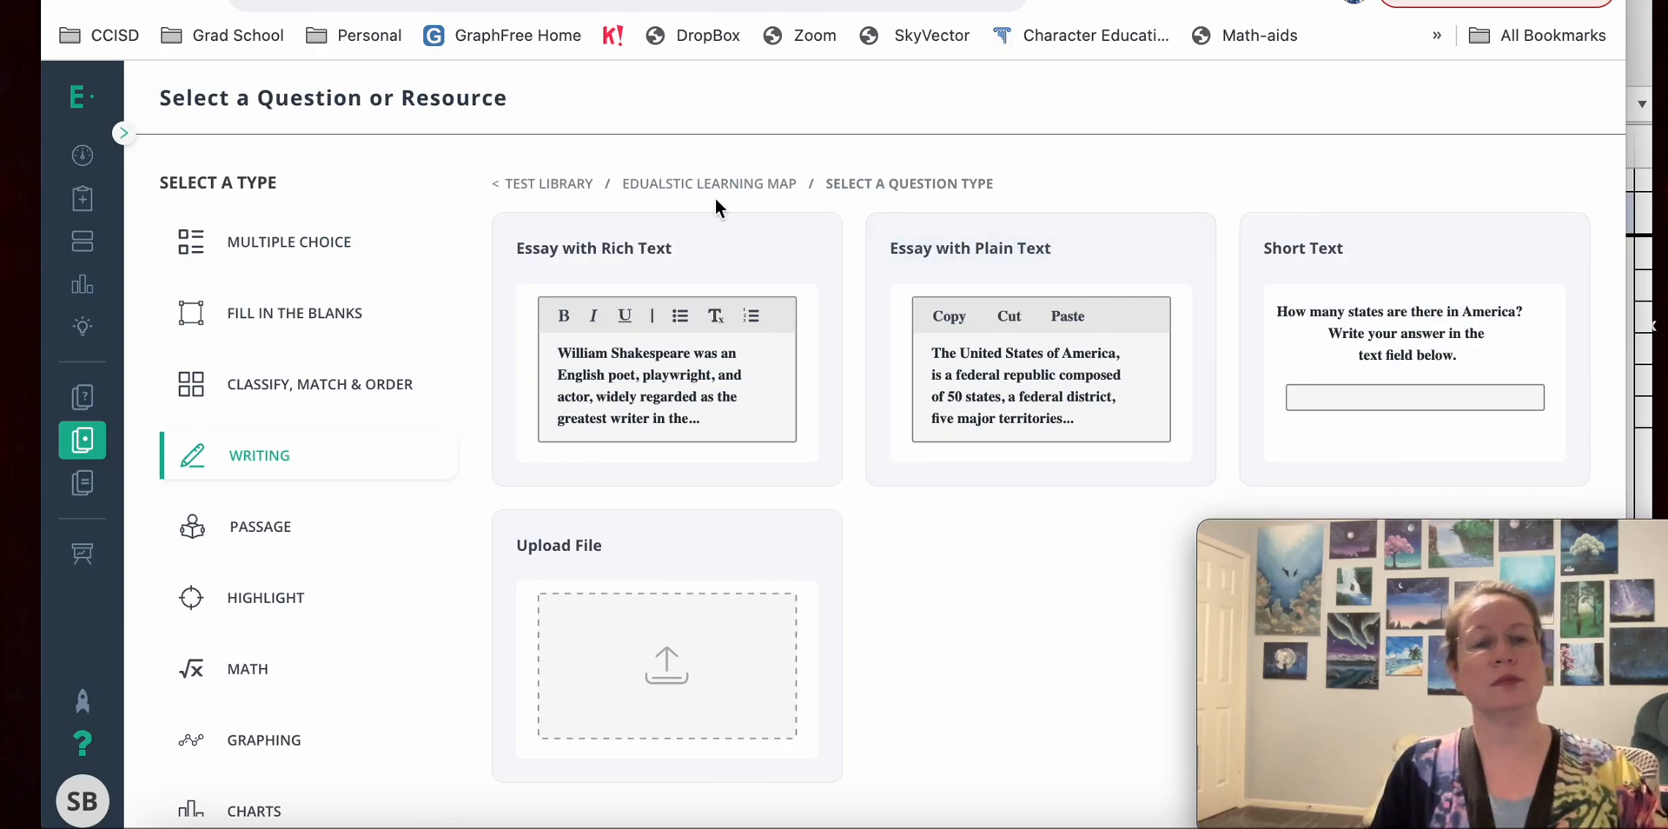
click(263, 465)
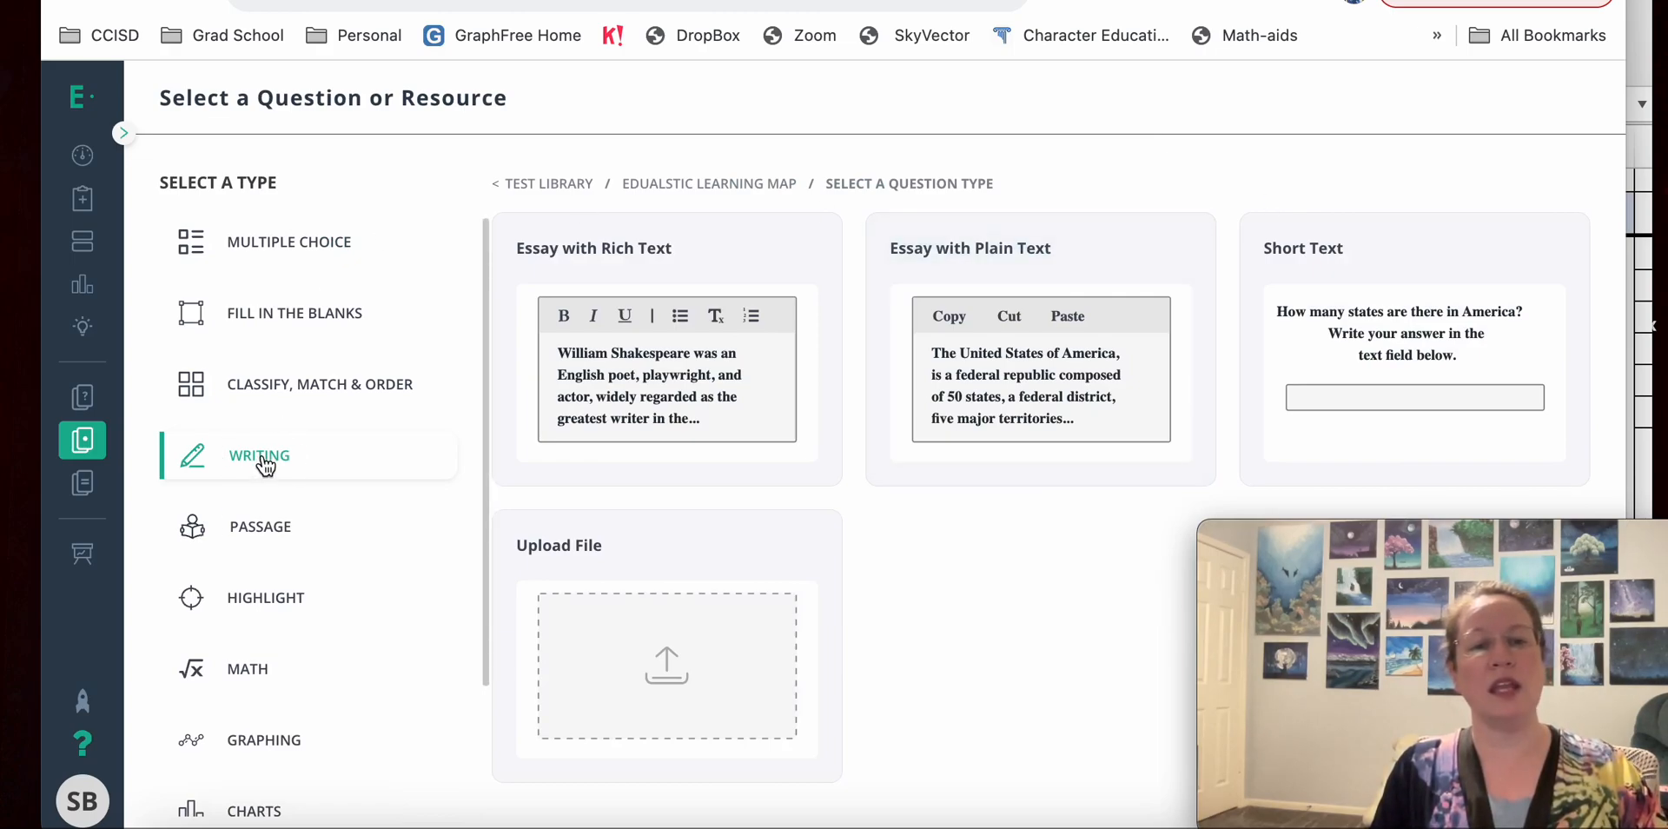
click(1358, 278)
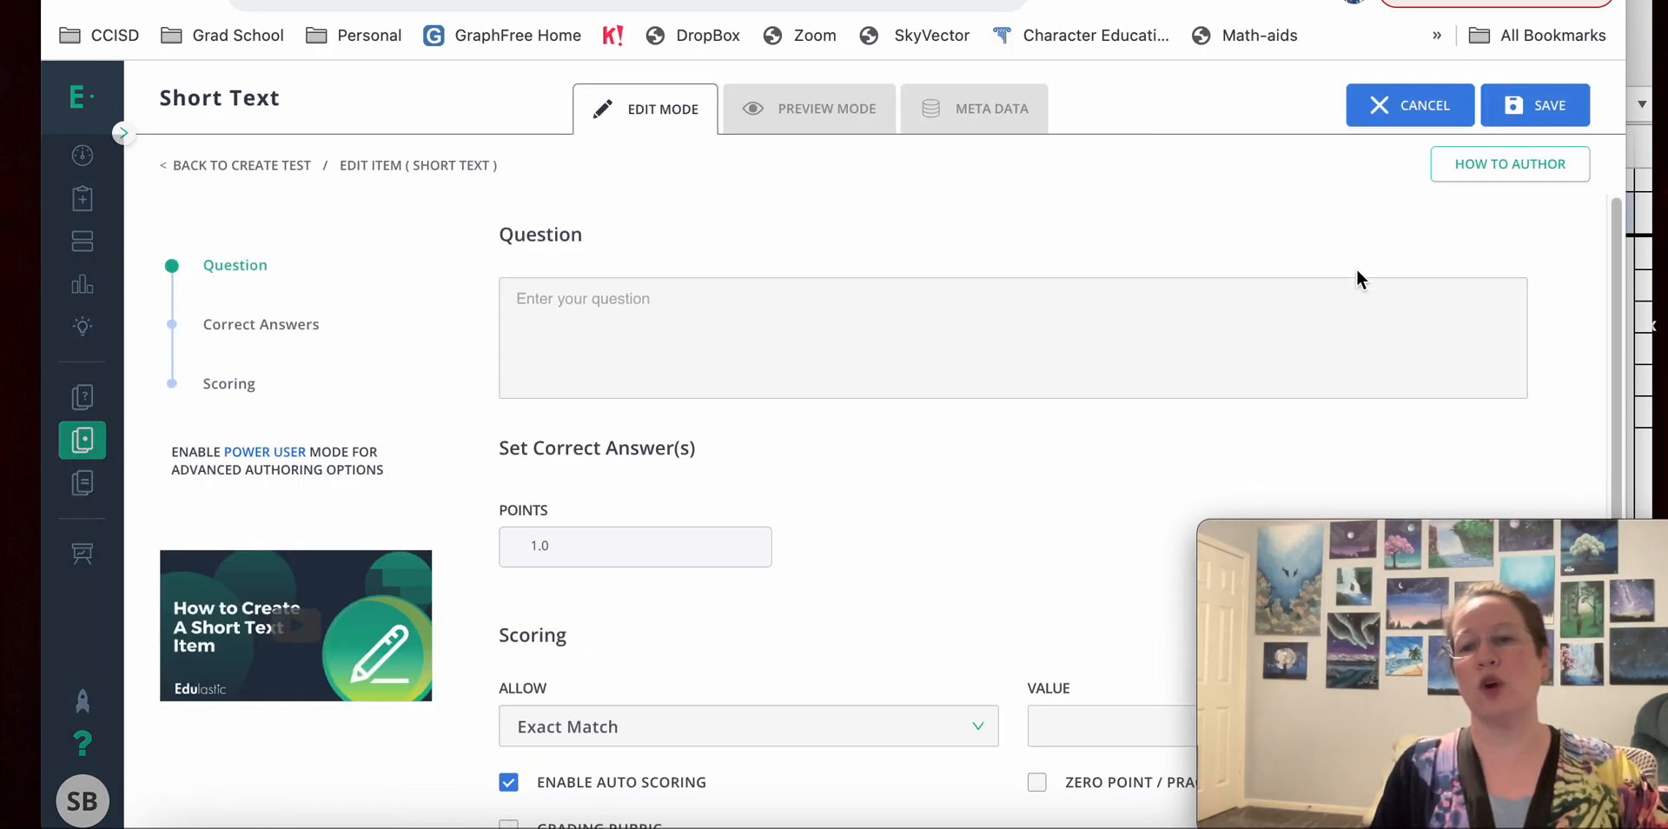
Enter the question text "Can I create an edulastic question?" in the Short Text item.
click(799, 299)
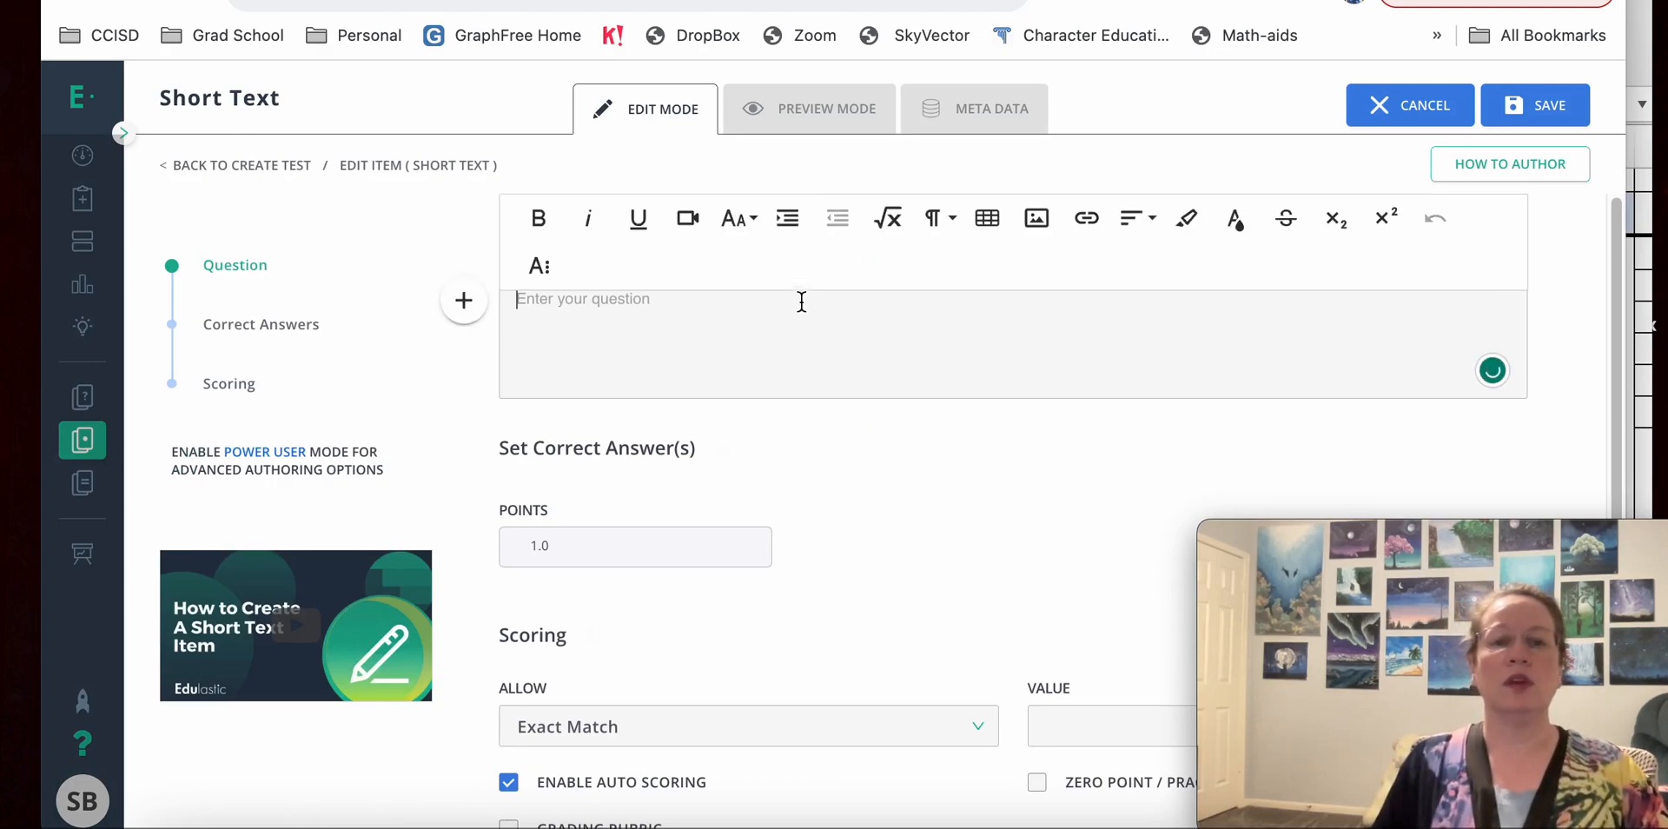
text(Can I)
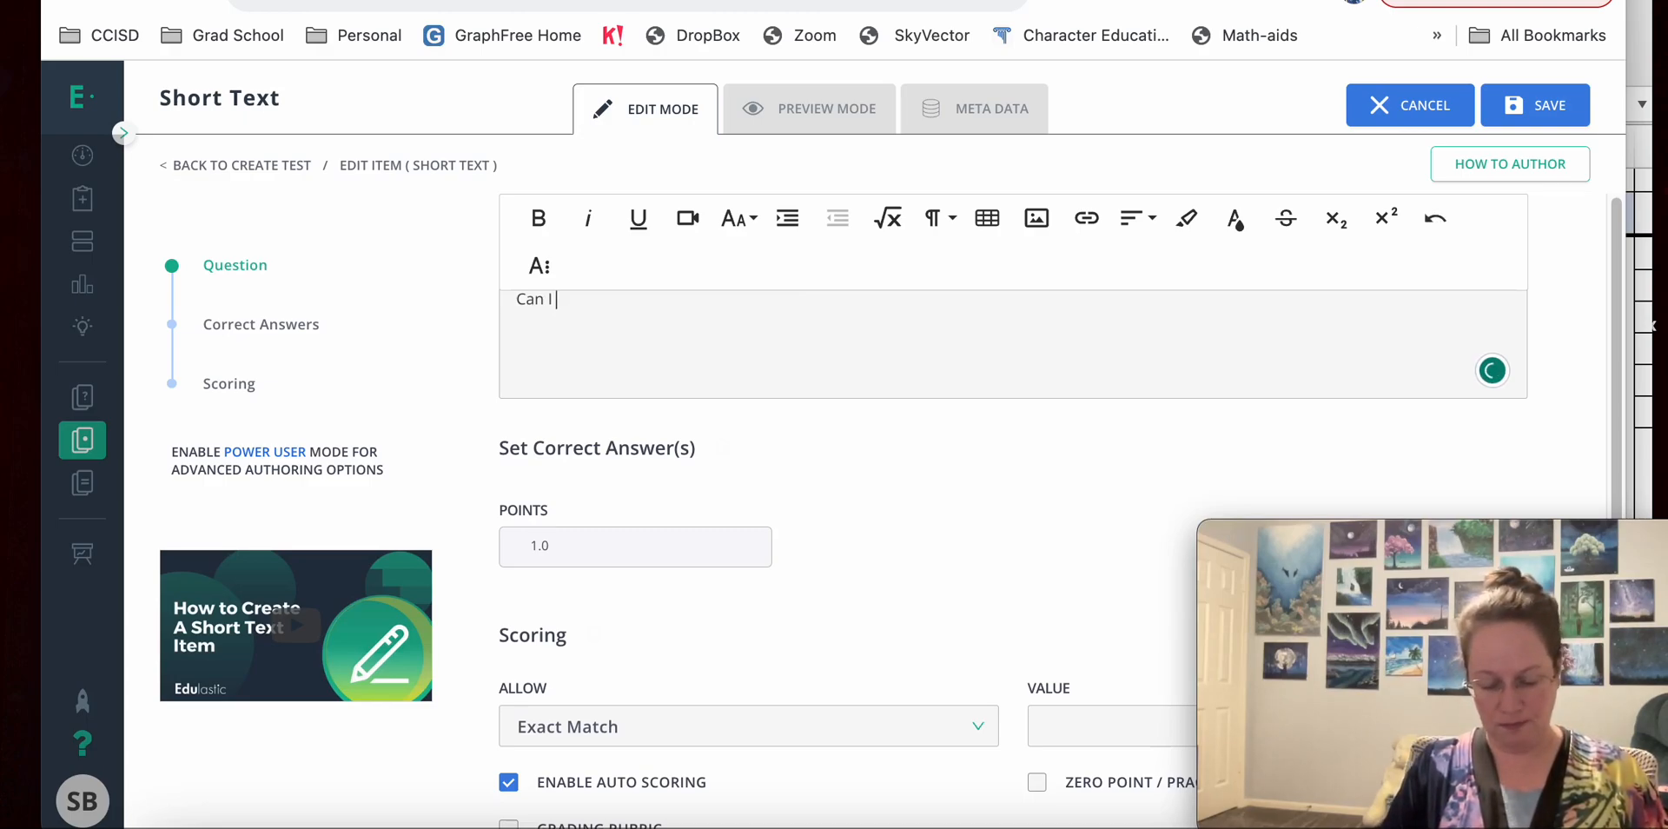
text(create an edula)
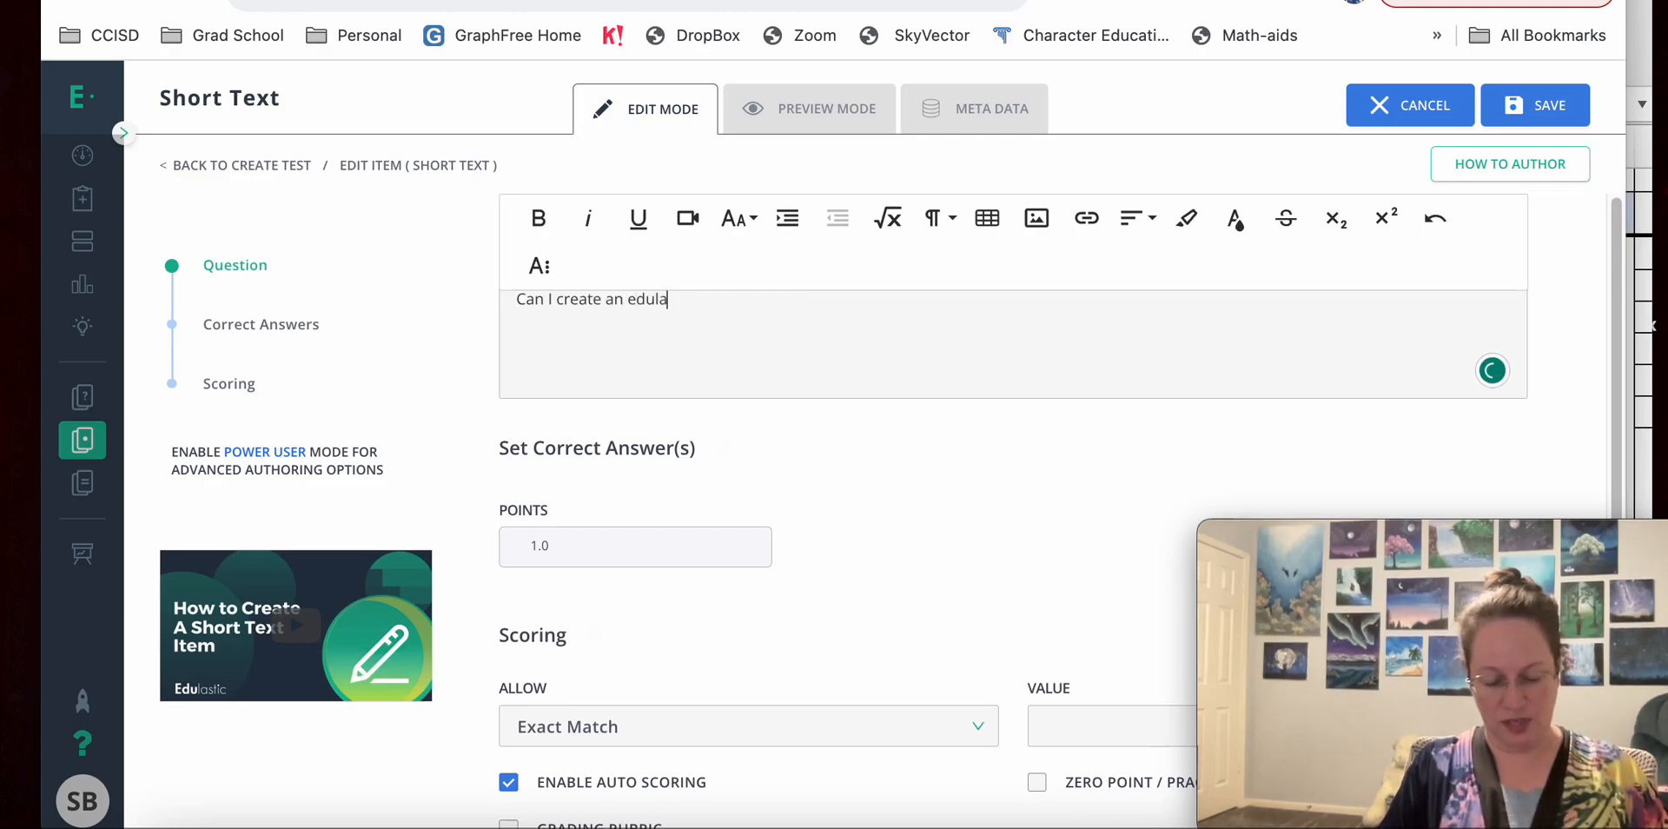
text(stic question)
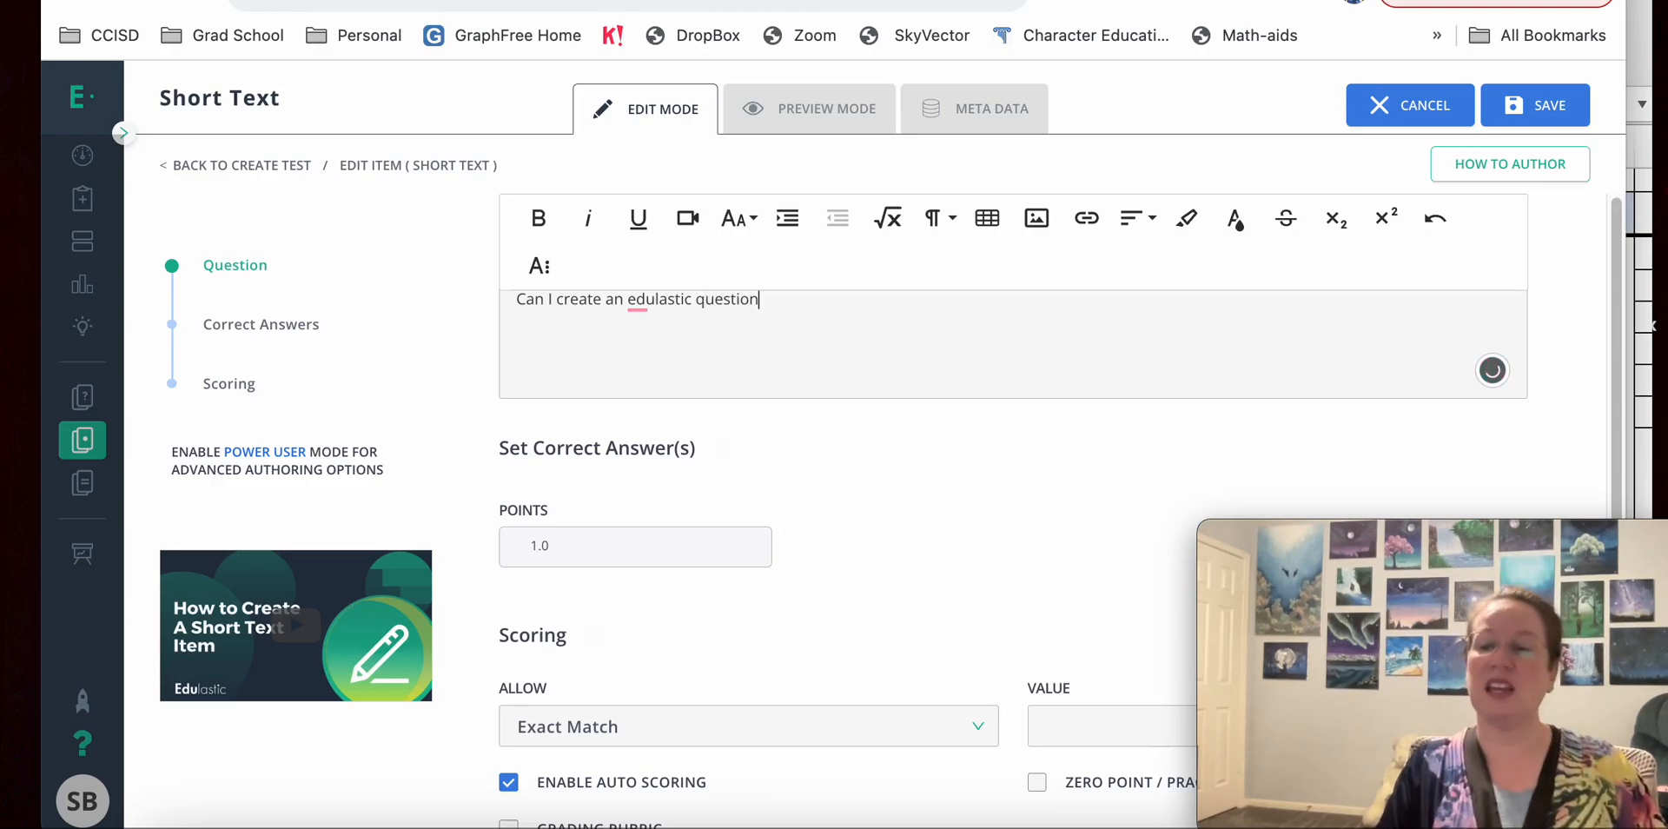
text(?)
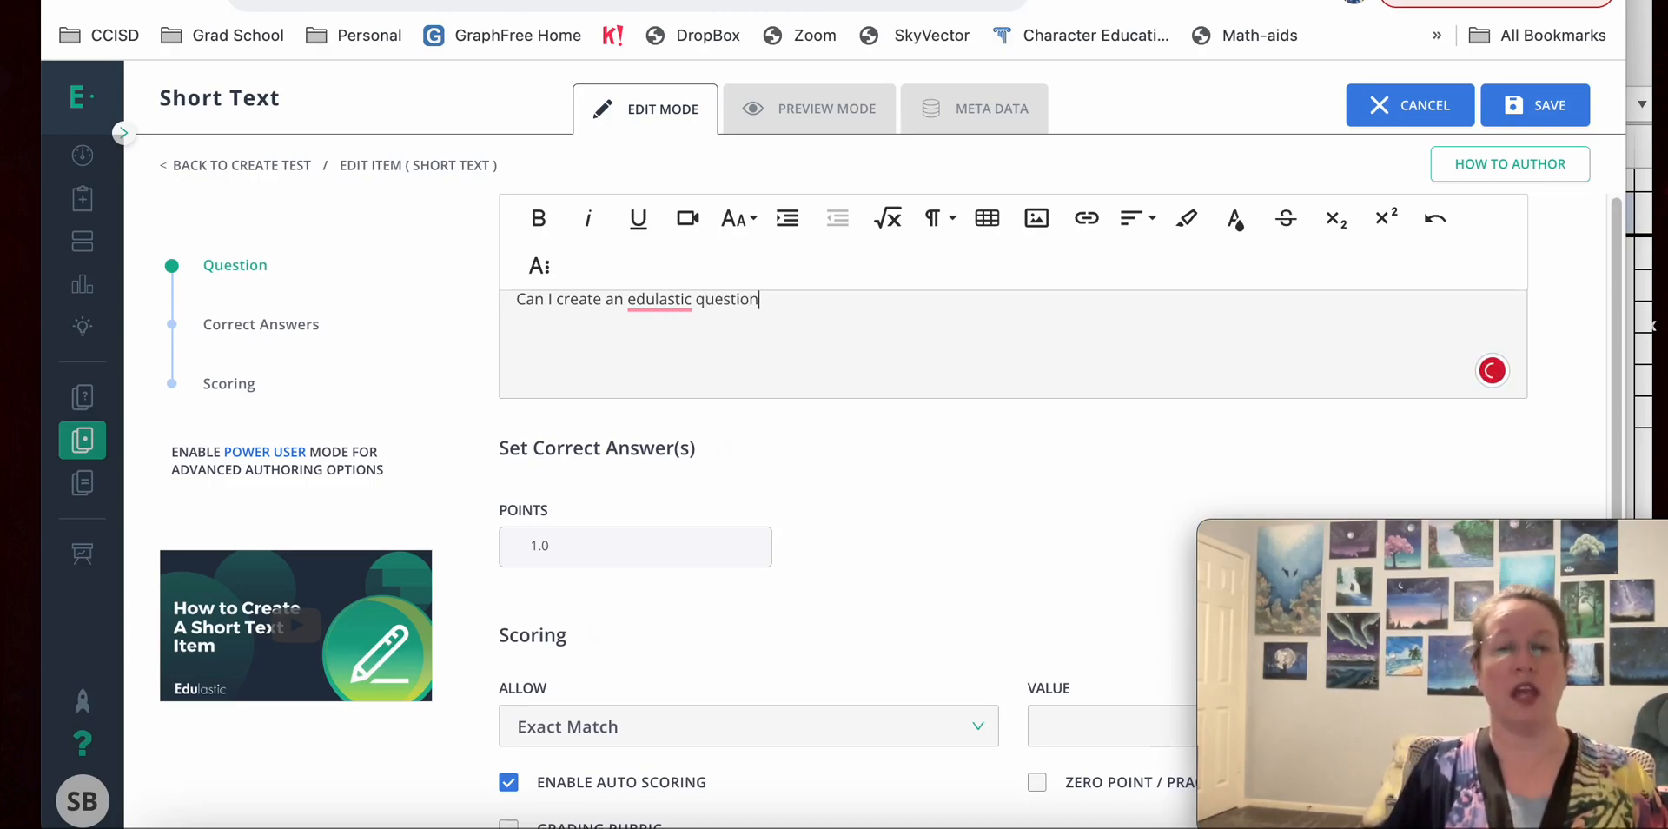
Reword the question to "Can I create a question in Edulastic?" and correct the article before "question".
double_click(658, 299)
key(BackSpace)
key(BackSpace)
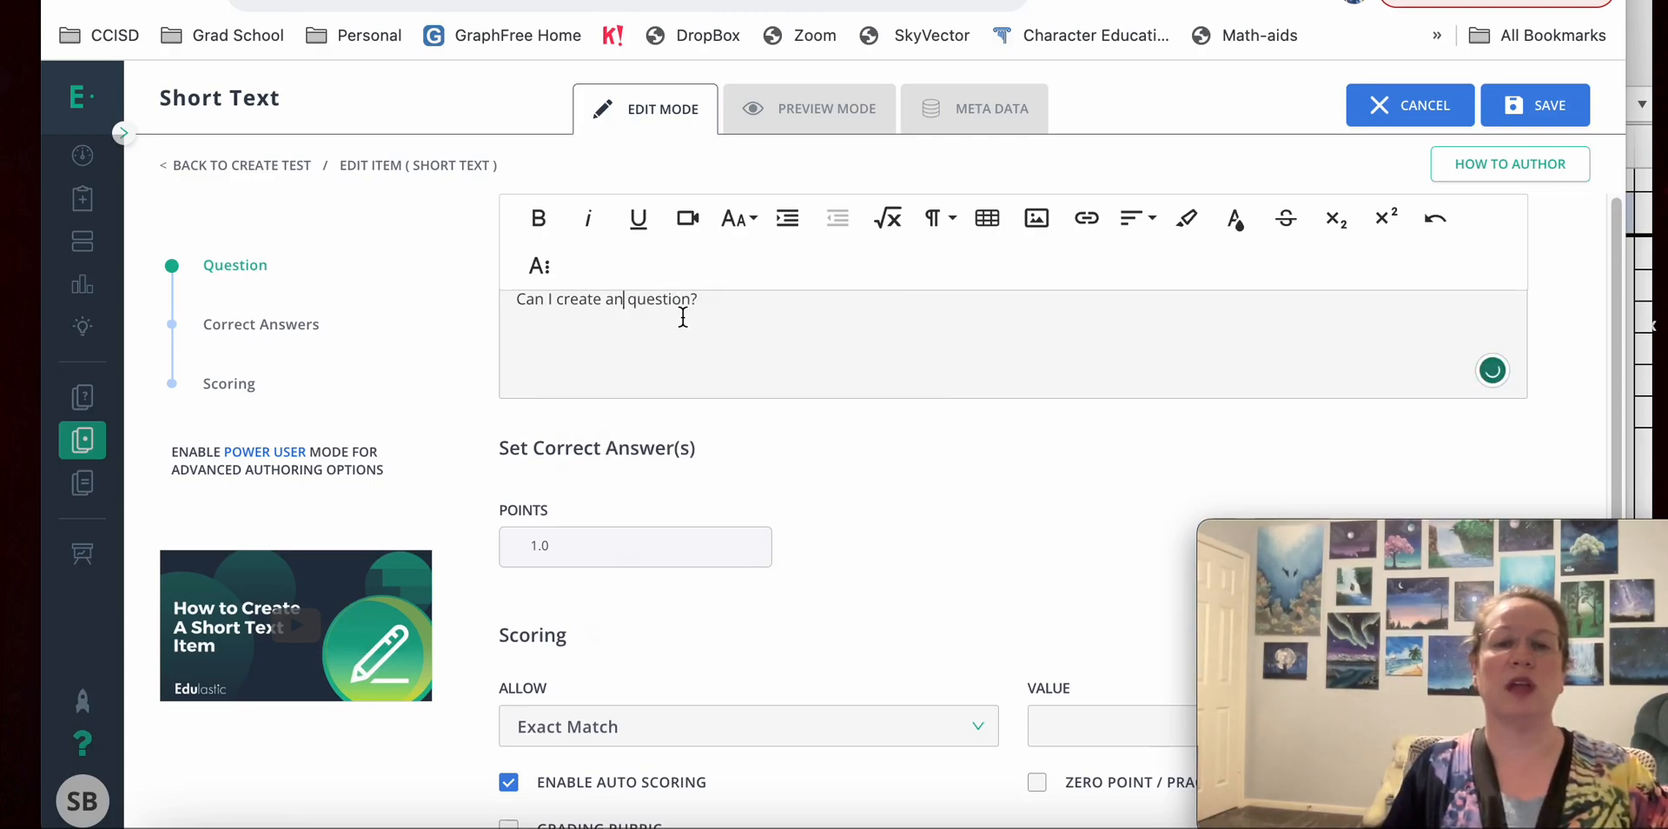
mouse_move(682, 305)
text(in Edulastic)
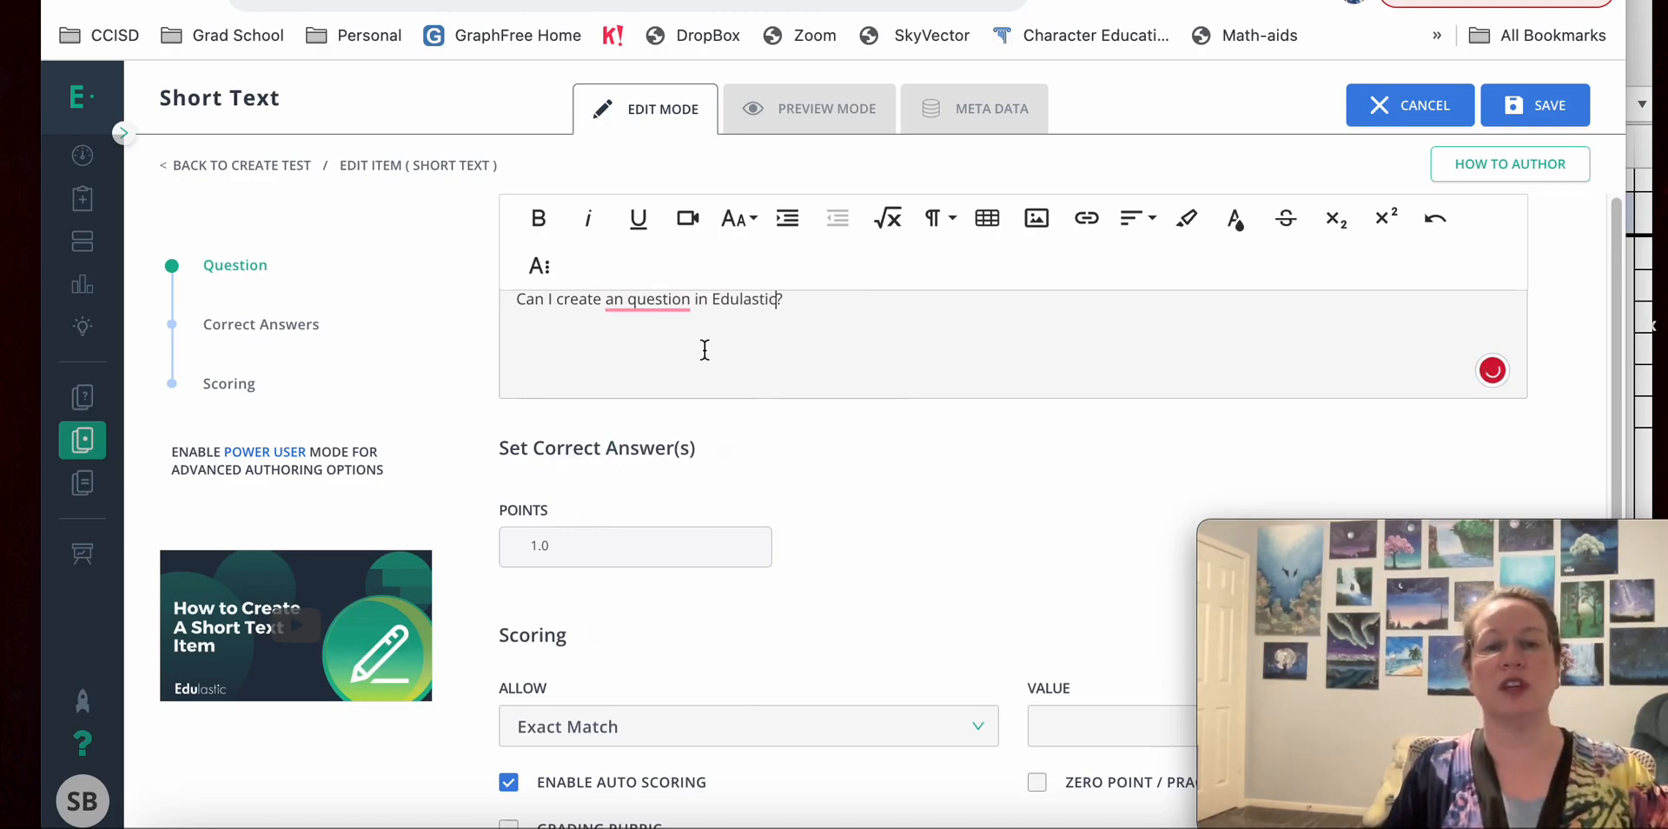
mouse_move(635, 319)
click(634, 354)
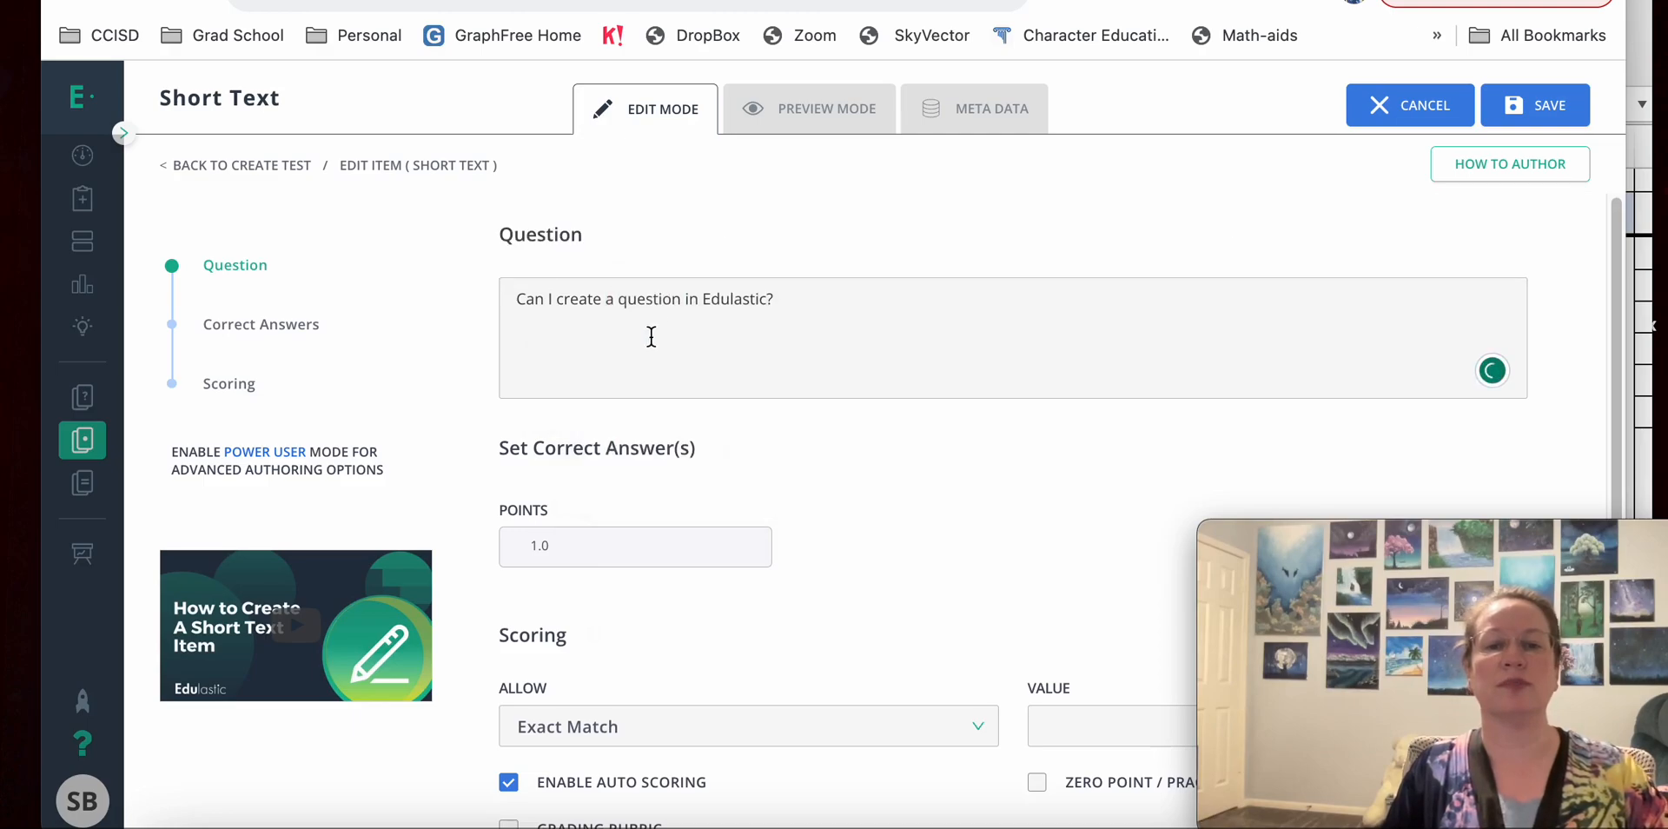
Make the question sentence bold and increase its font size.
drag(775, 295, 513, 294)
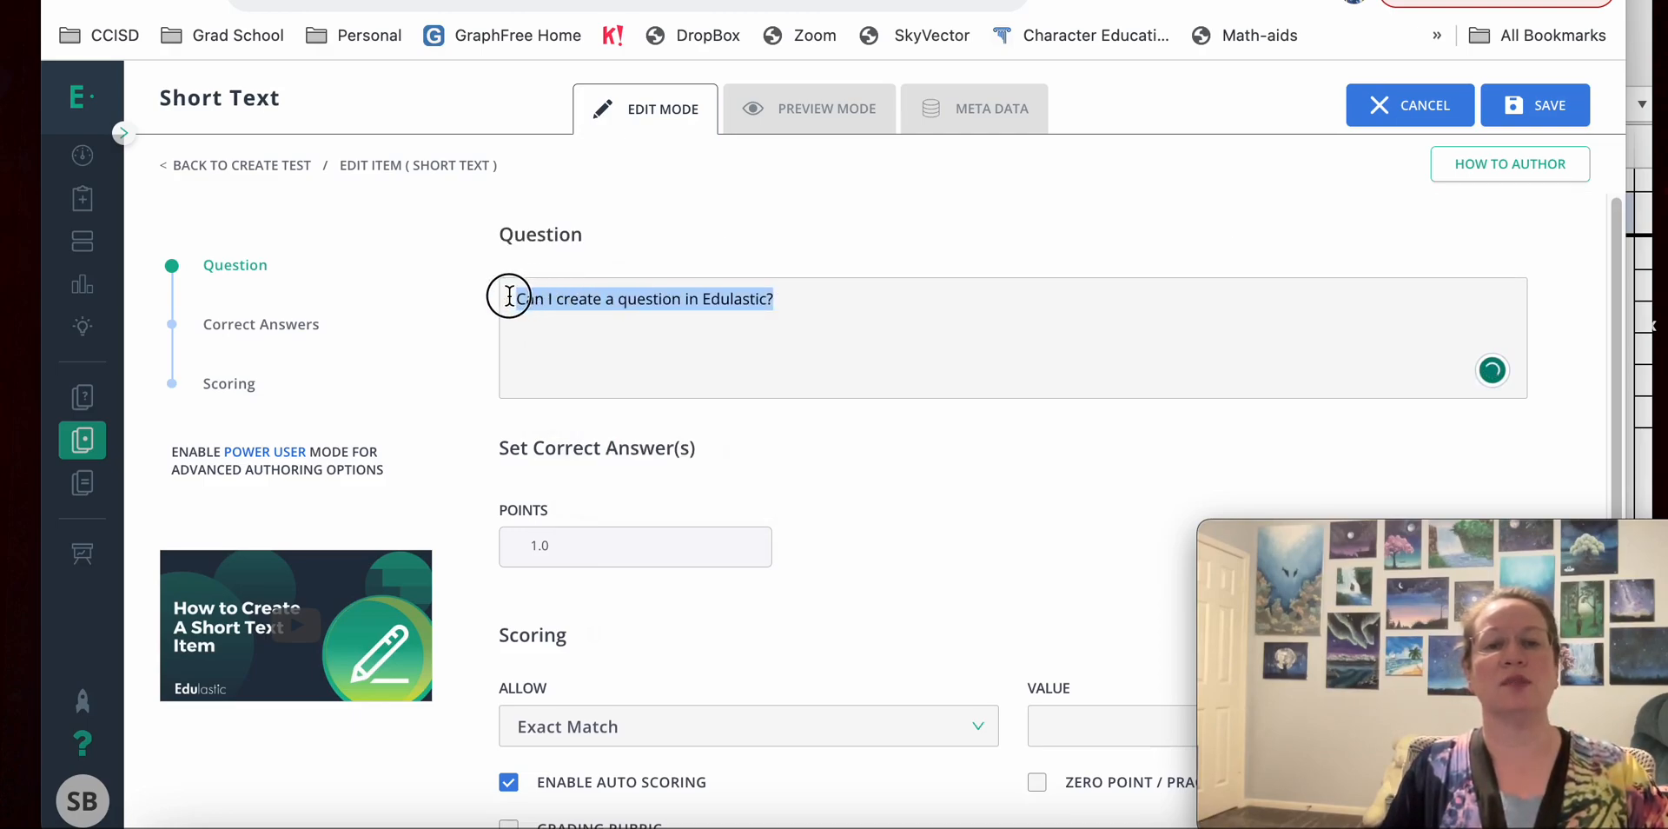
click(539, 218)
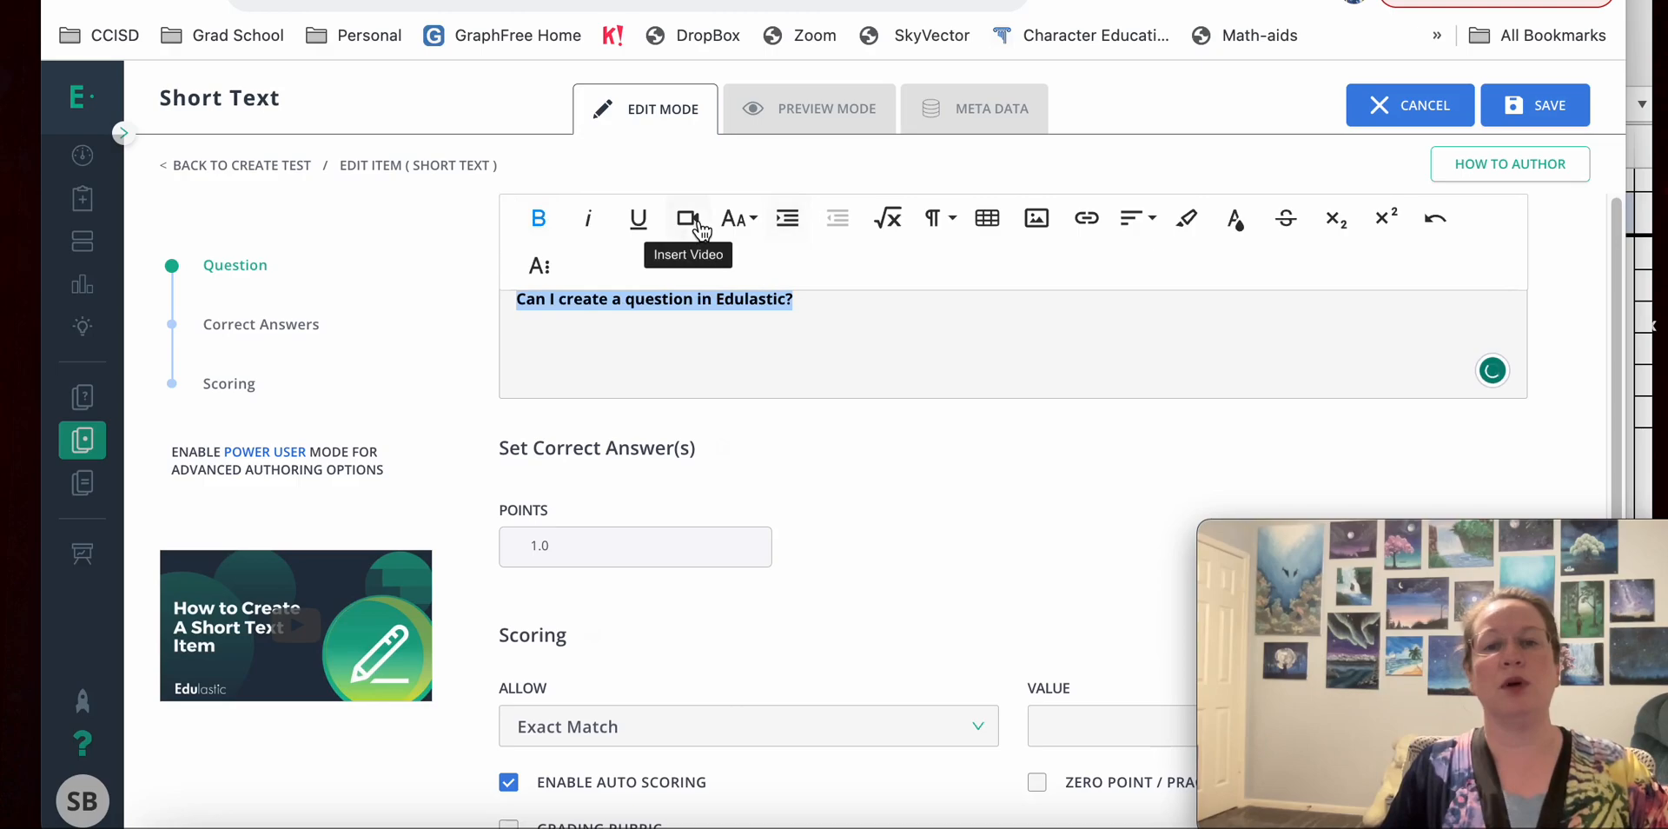
click(738, 218)
click(771, 374)
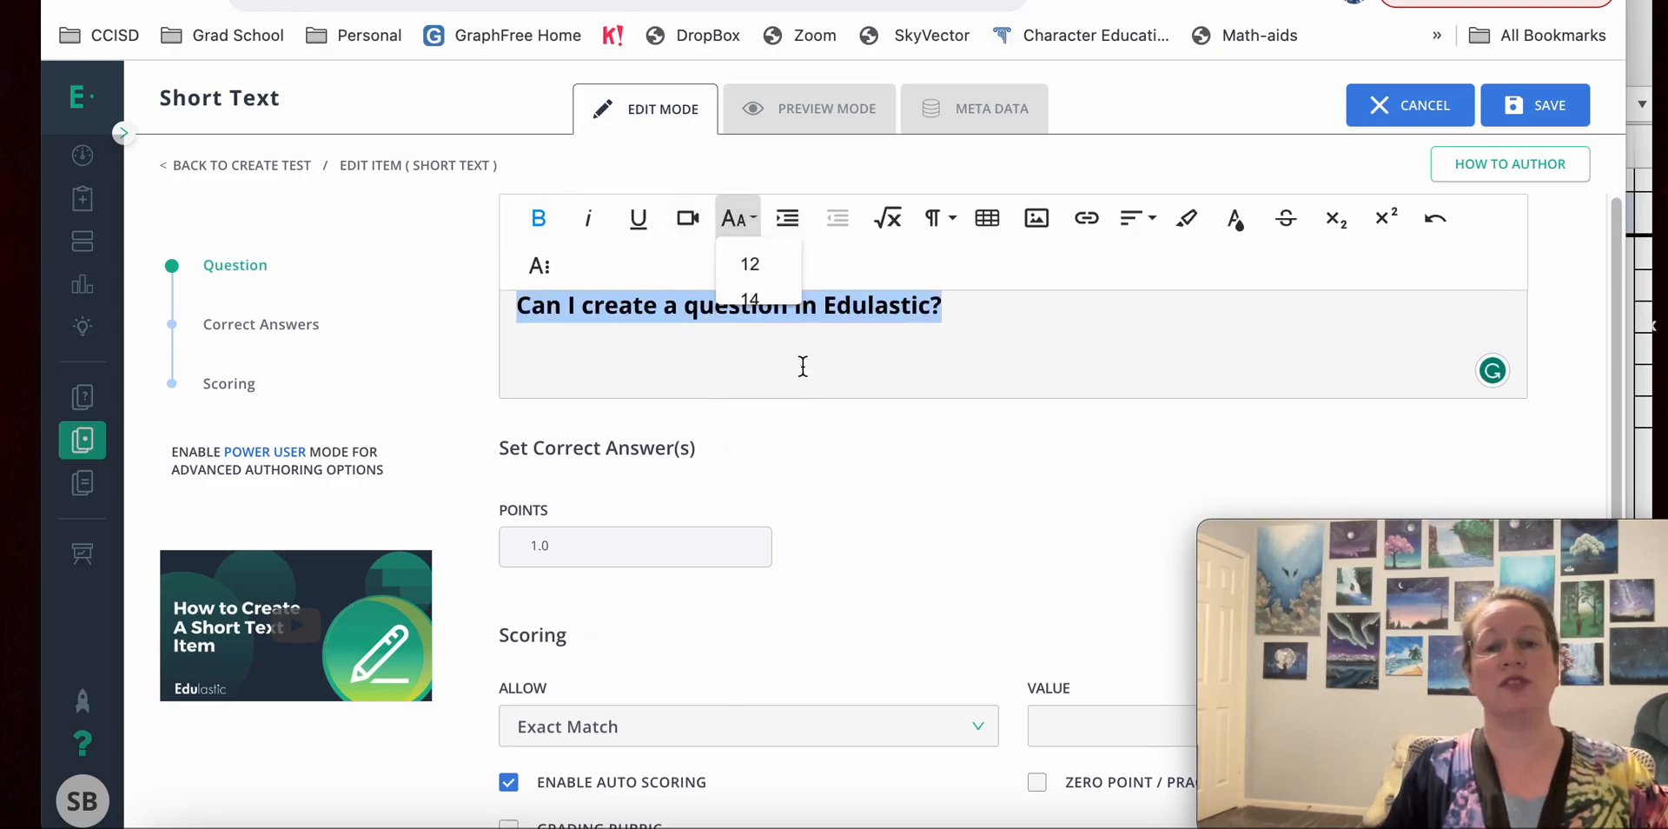
Paste the copied 1 to 3 rating instructions below the question, cleaning up their Word formatting.
click(961, 357)
key(Return)
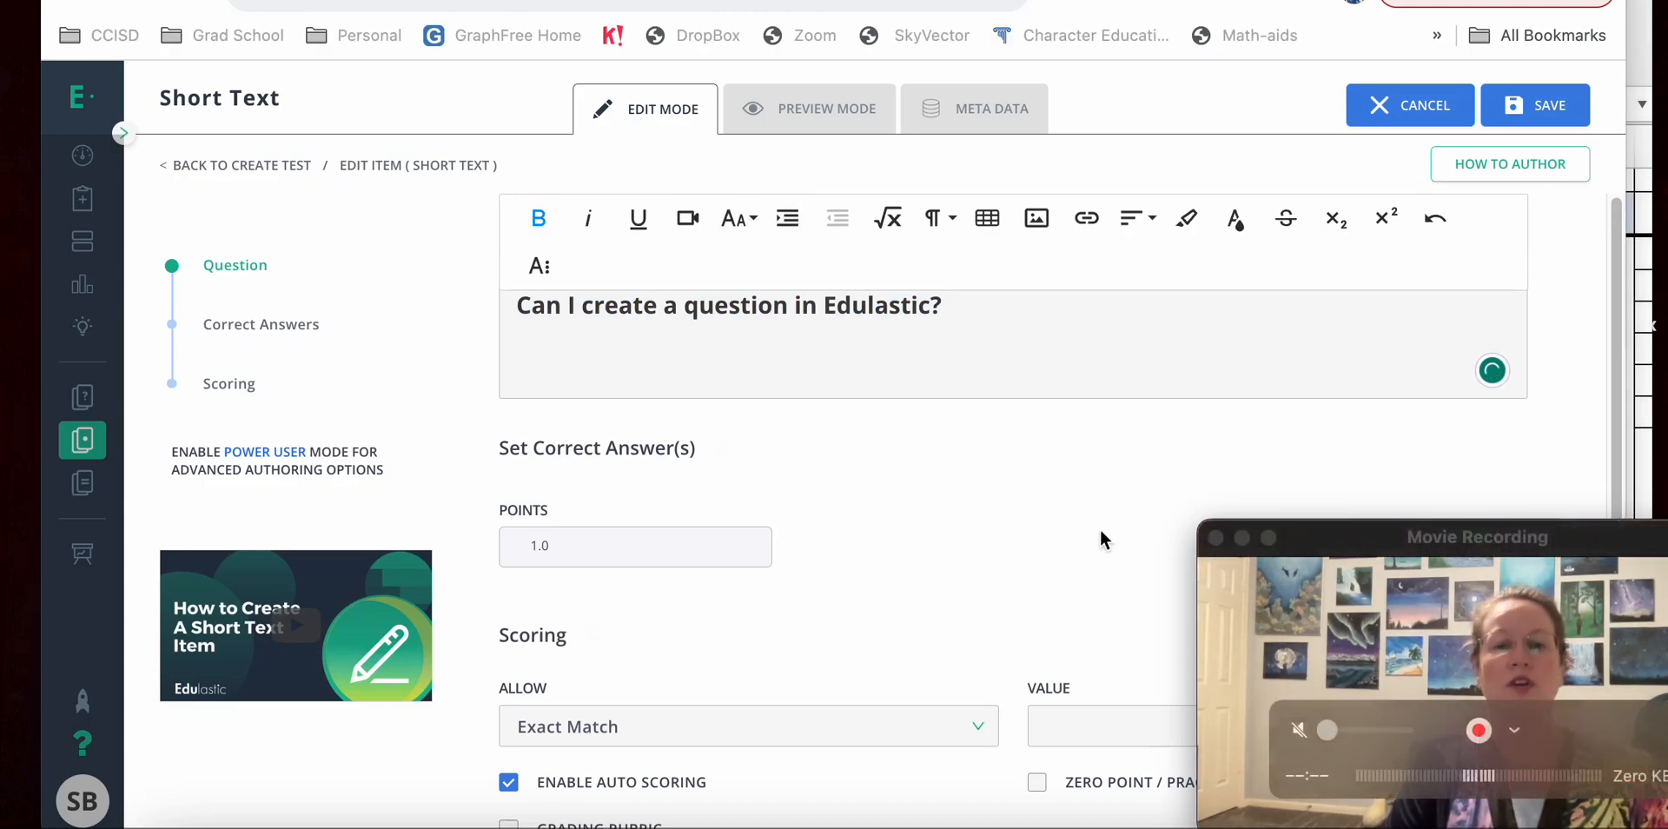
click(700, 372)
key(ctrl+v)
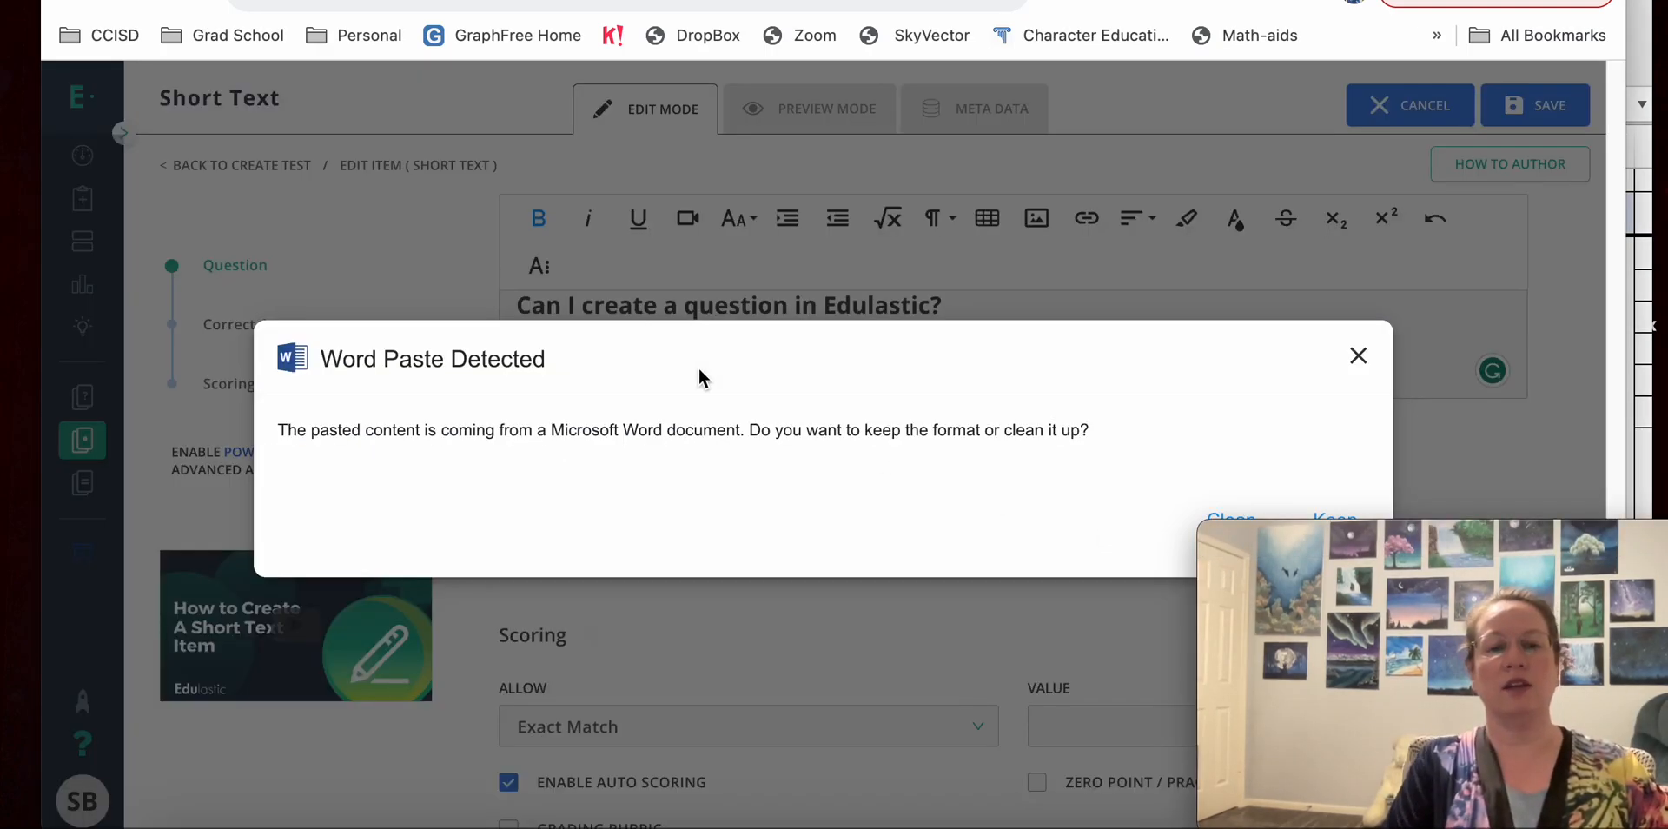
click(1234, 516)
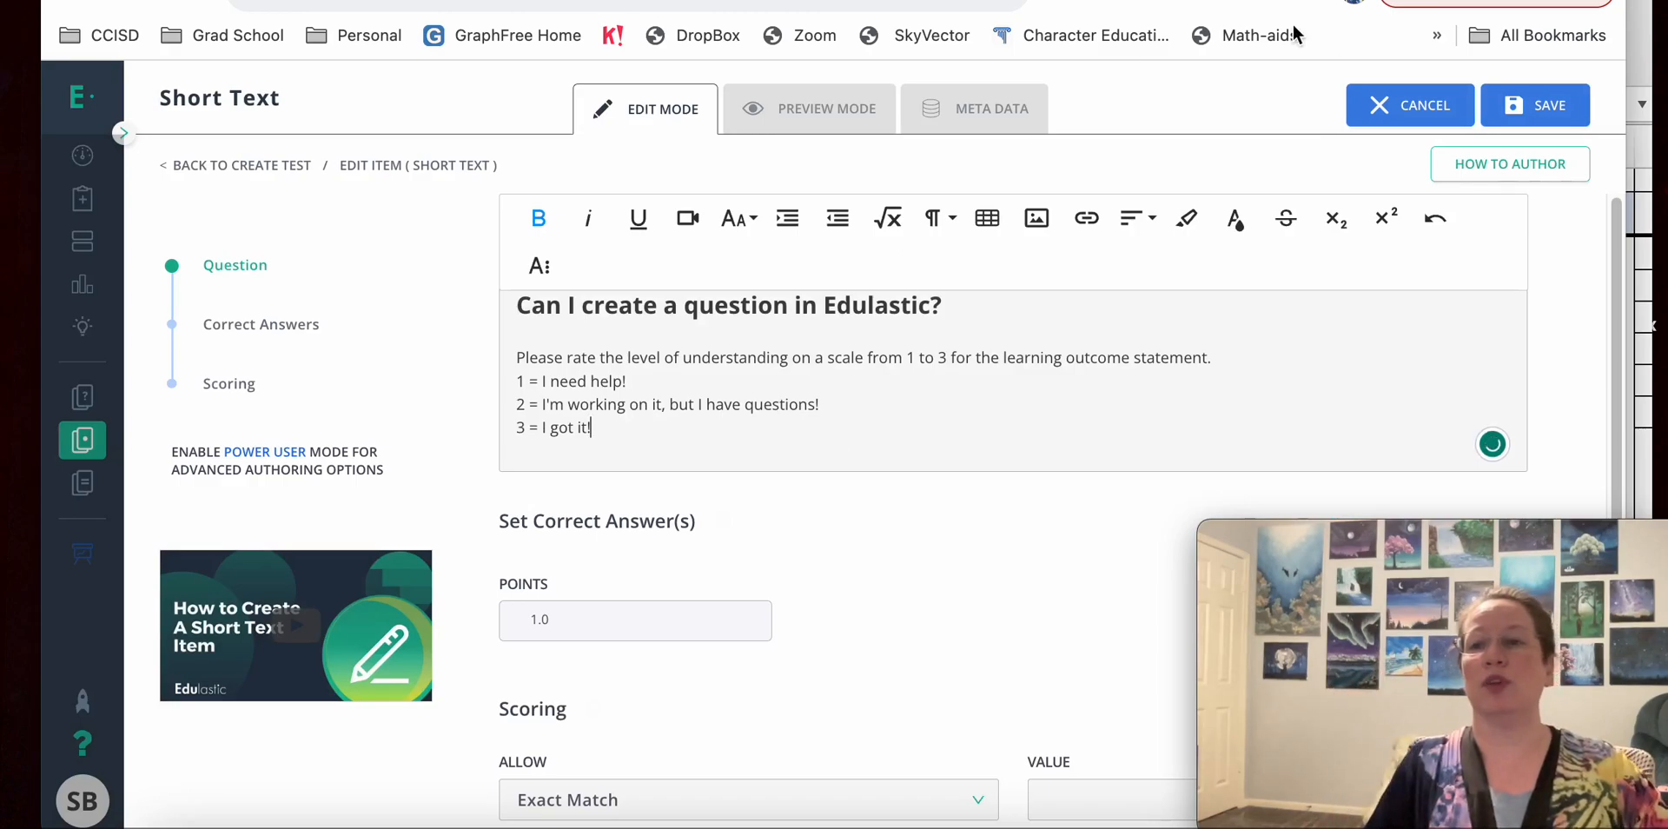
Set the correct answer to 3 with an exact match, worth 2.0 points.
drag(1348, 35, 1203, 35)
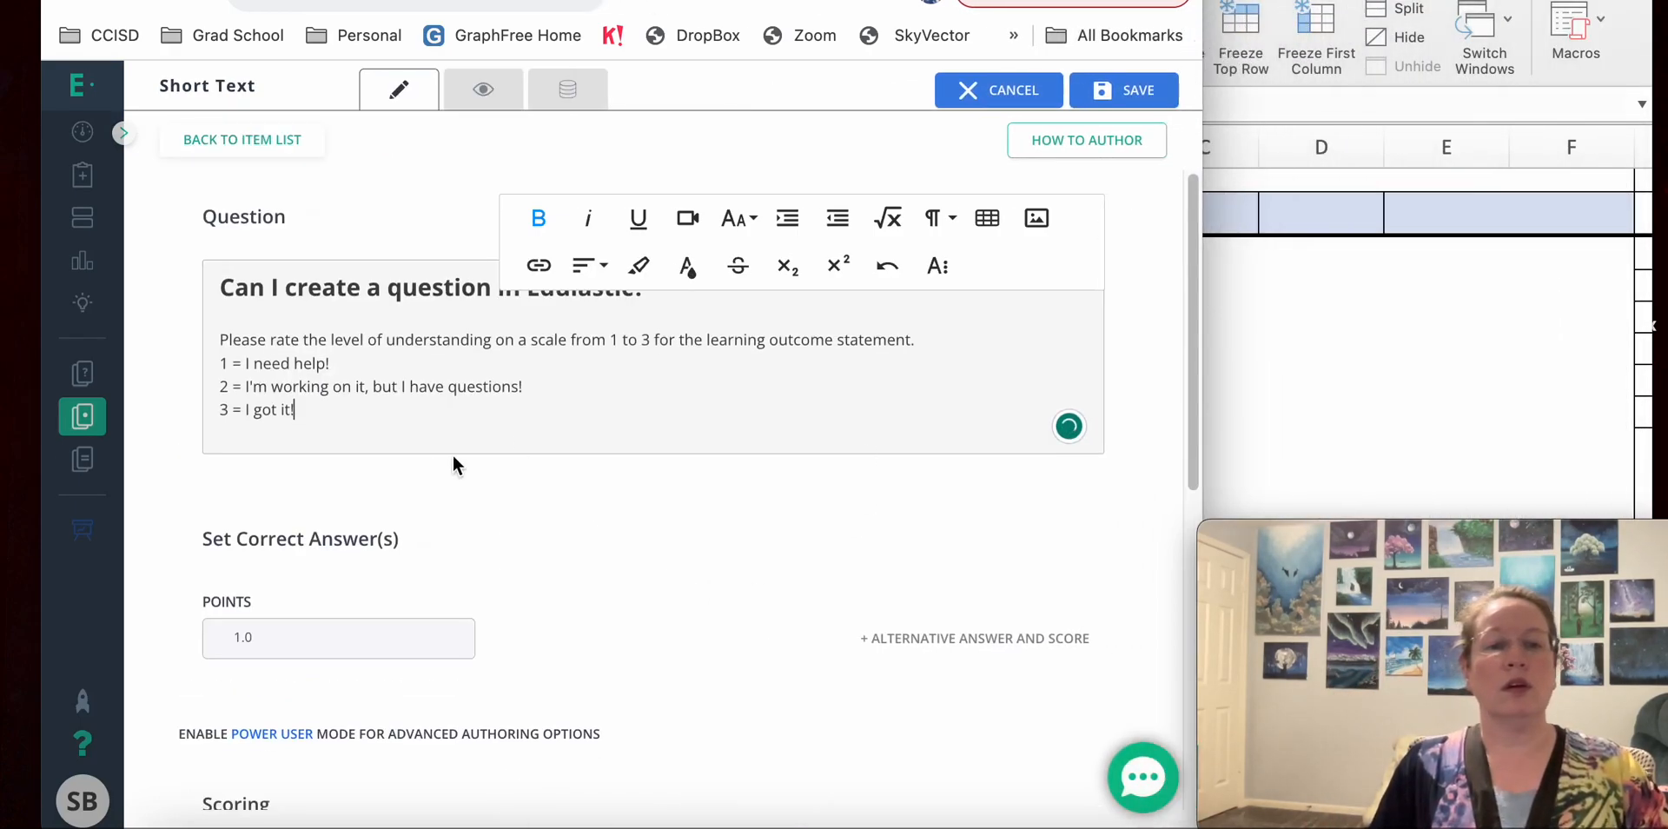
scroll(447, 600, down, 4)
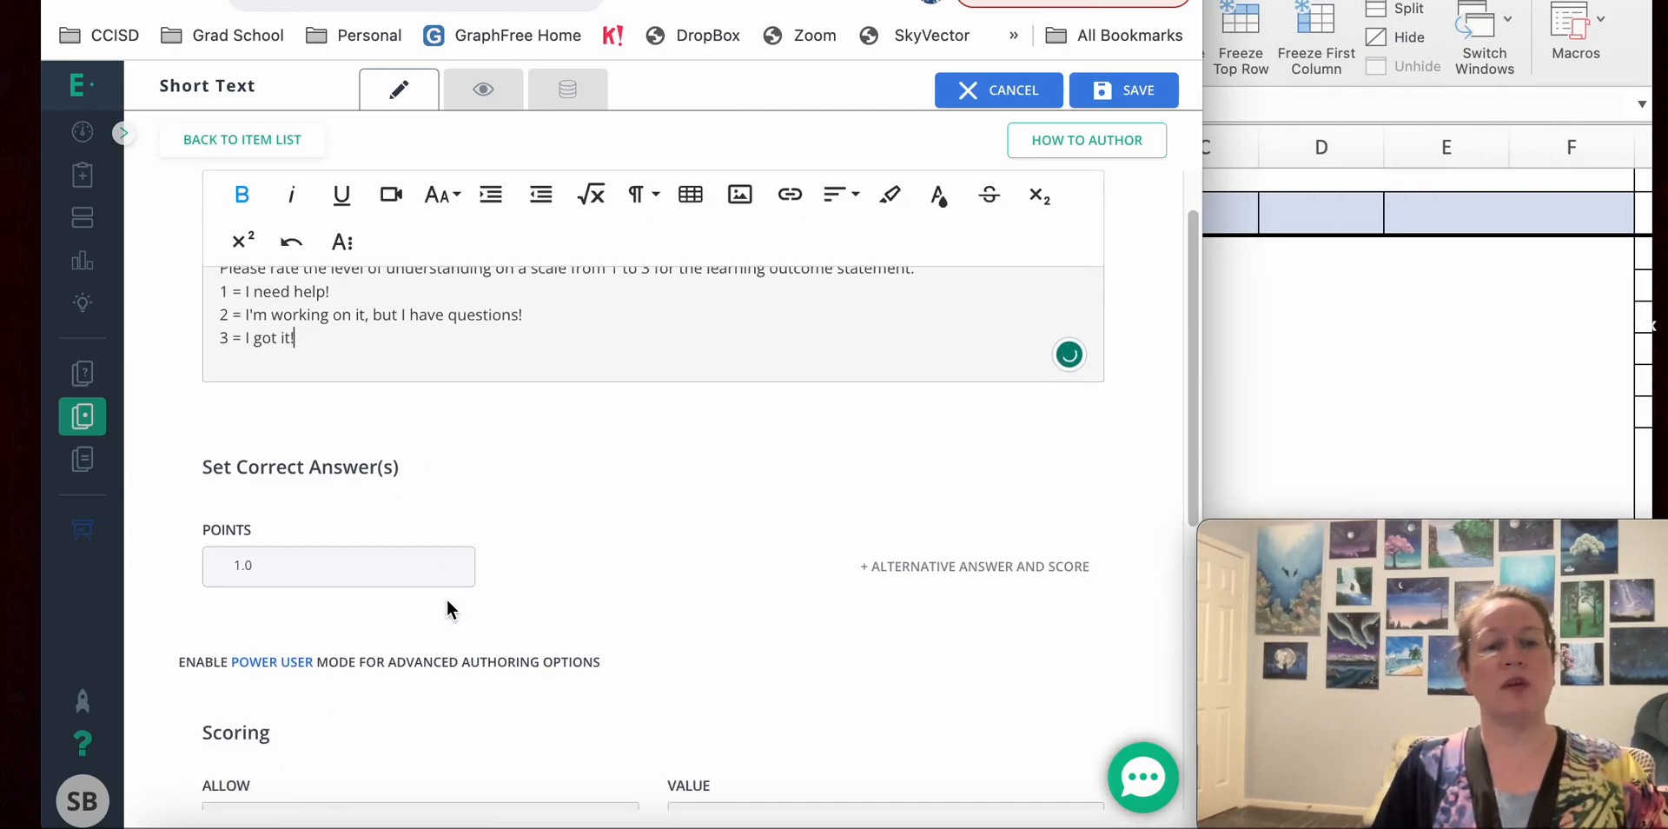
drag(256, 467, 219, 475)
text(2.0)
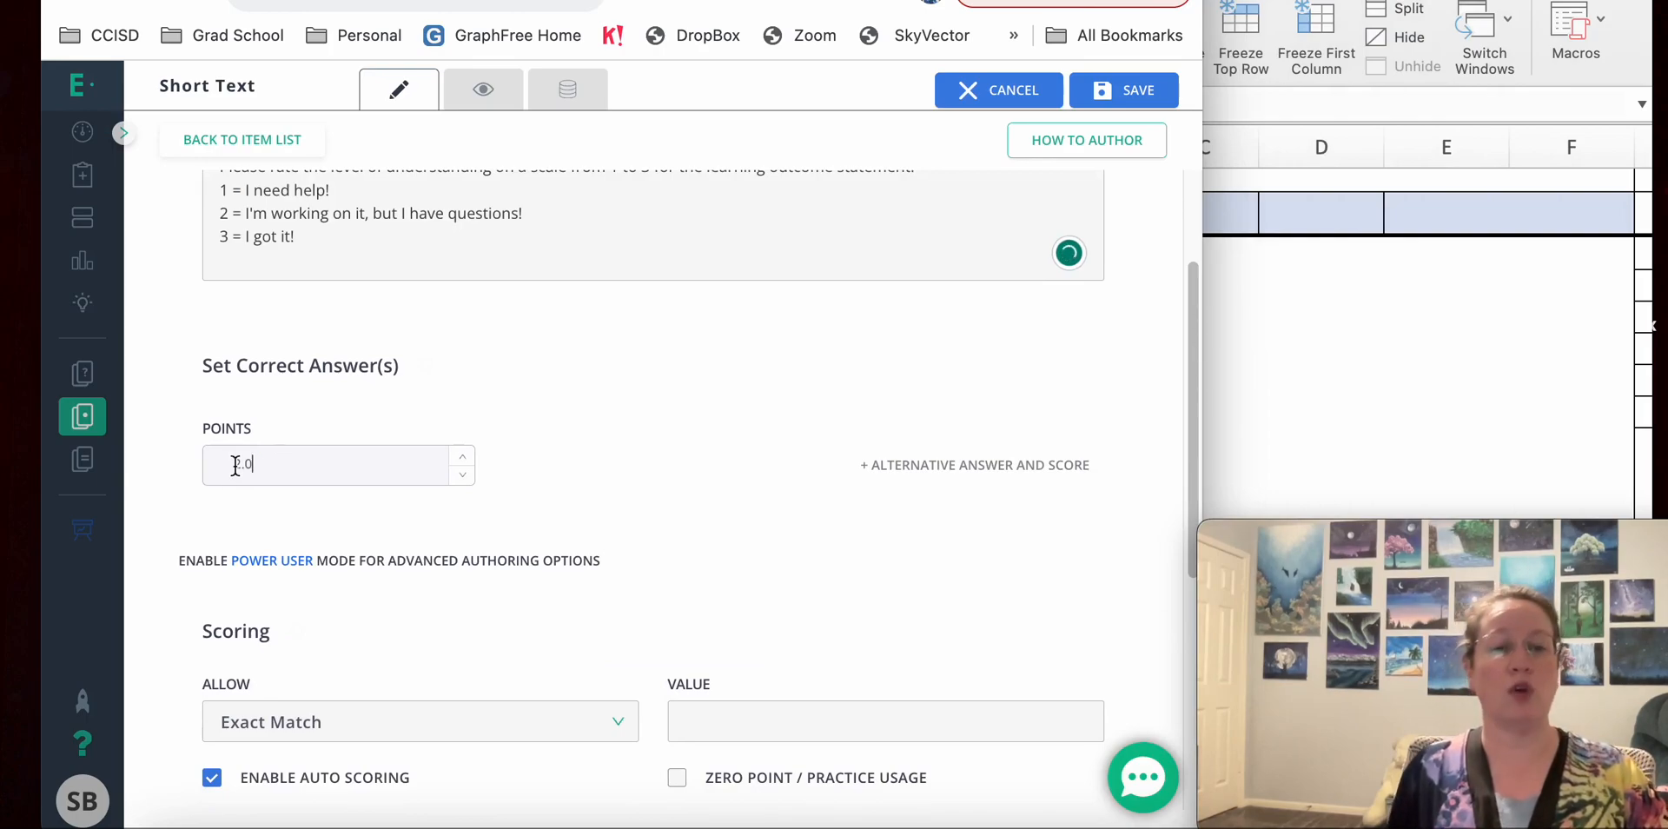
scroll(752, 654, down, 1)
scroll(752, 653, down, 3)
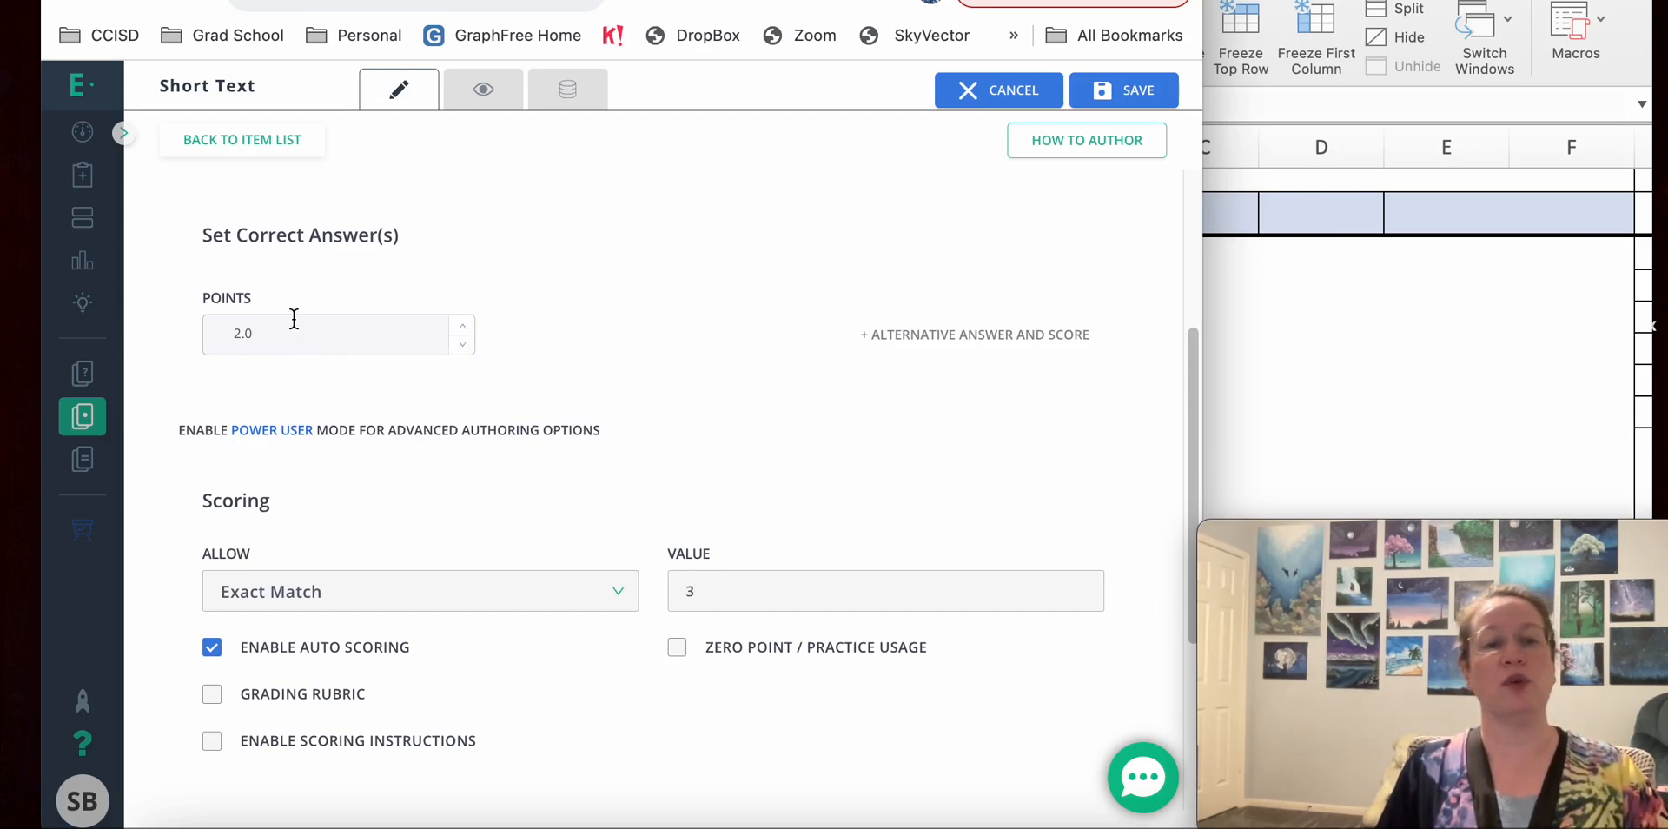
Add an alternative answer of 2 worth 1.0 point and save the item to the test.
click(965, 344)
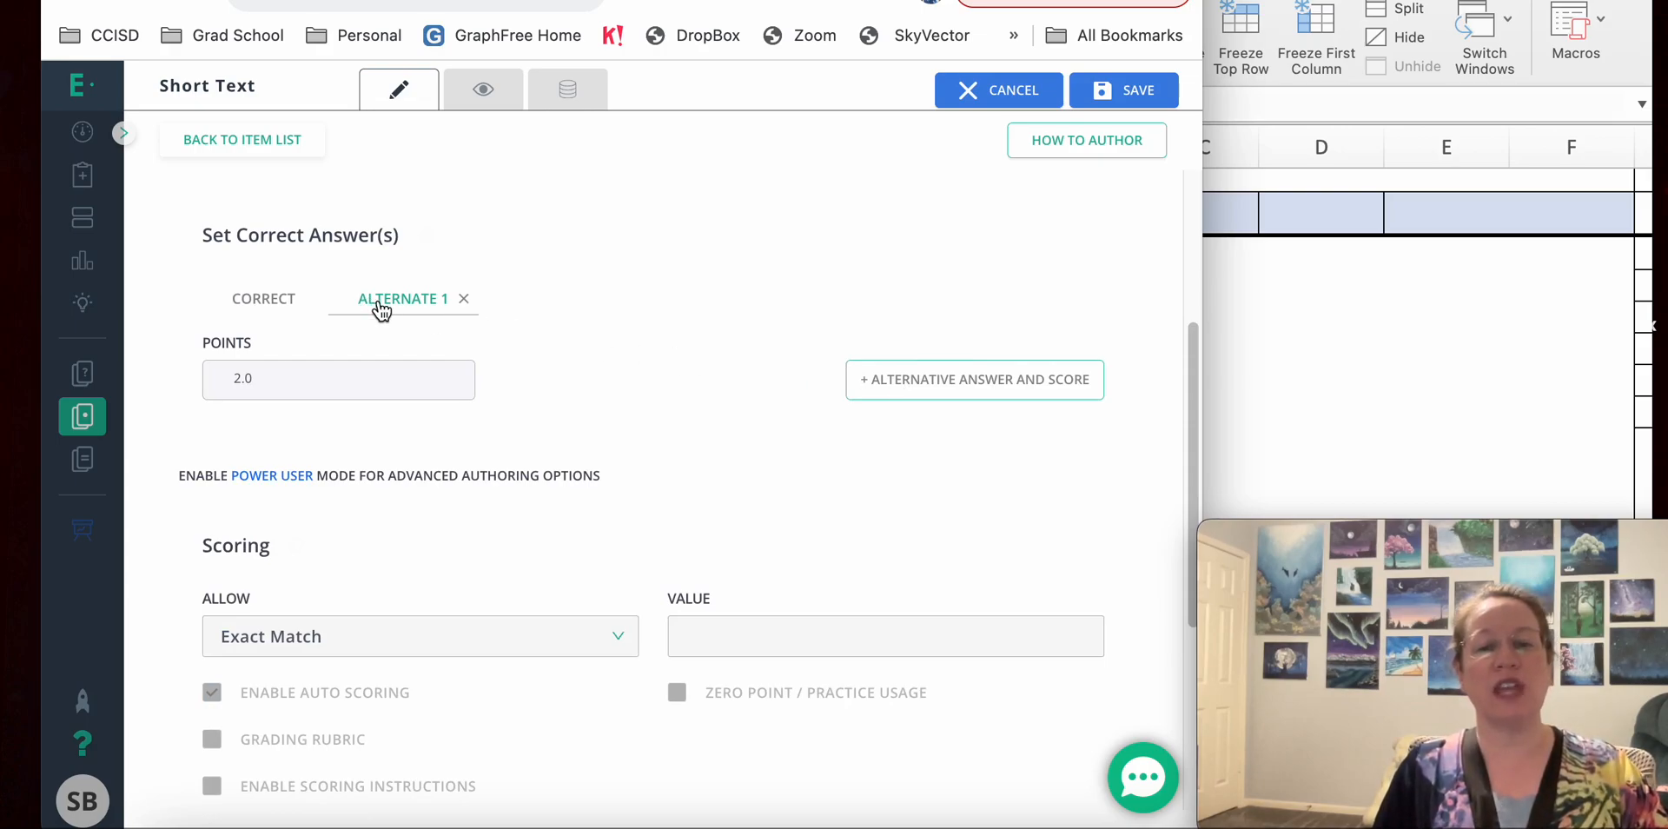
double_click(228, 385)
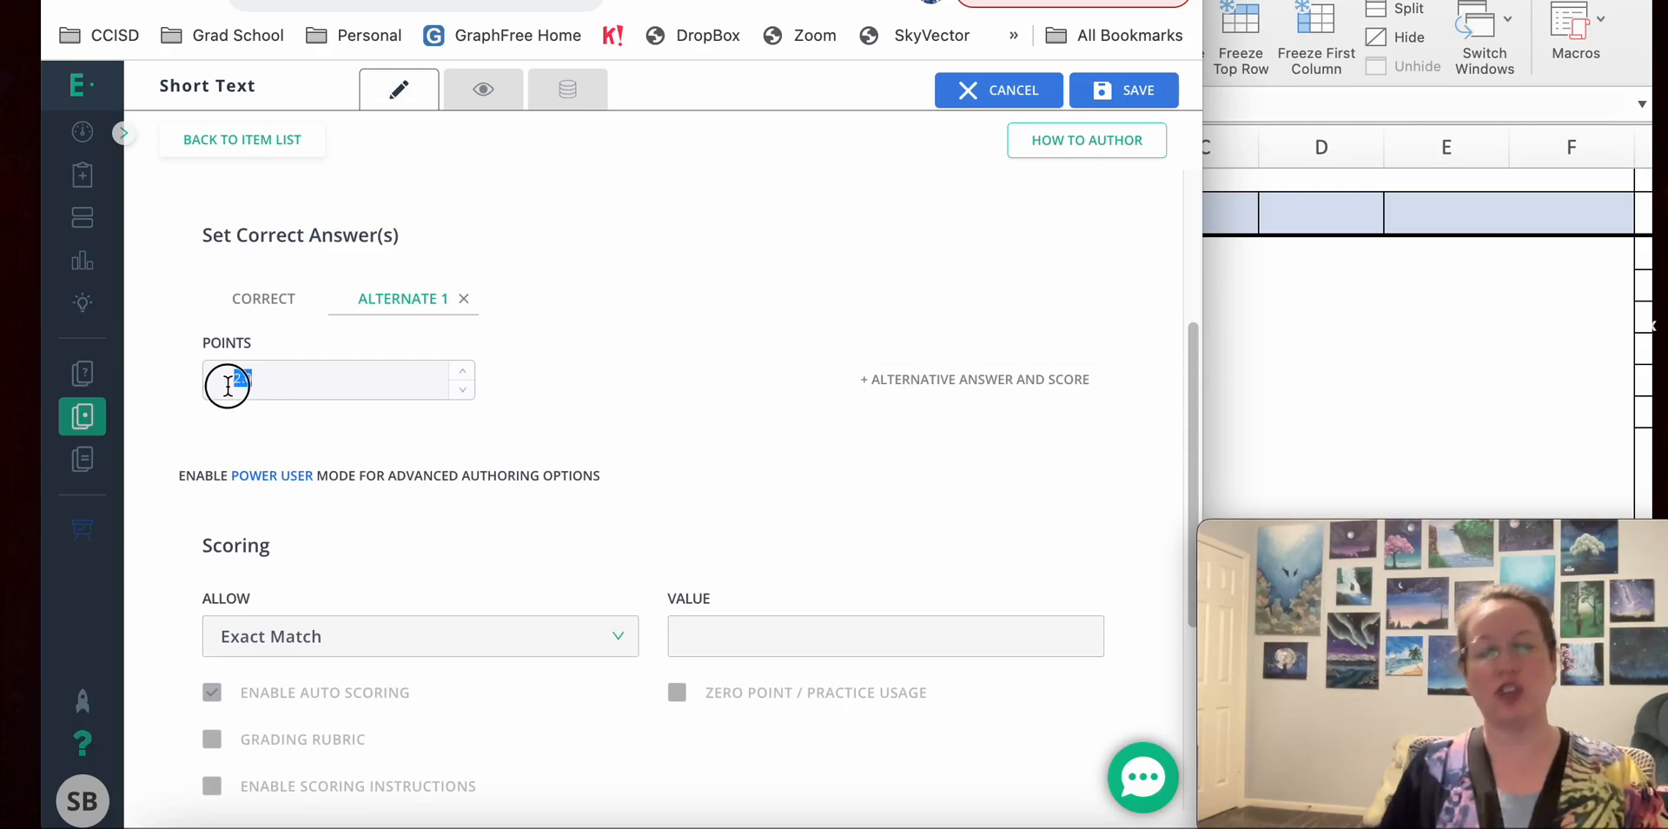
text(1.0)
click(725, 630)
text(12)
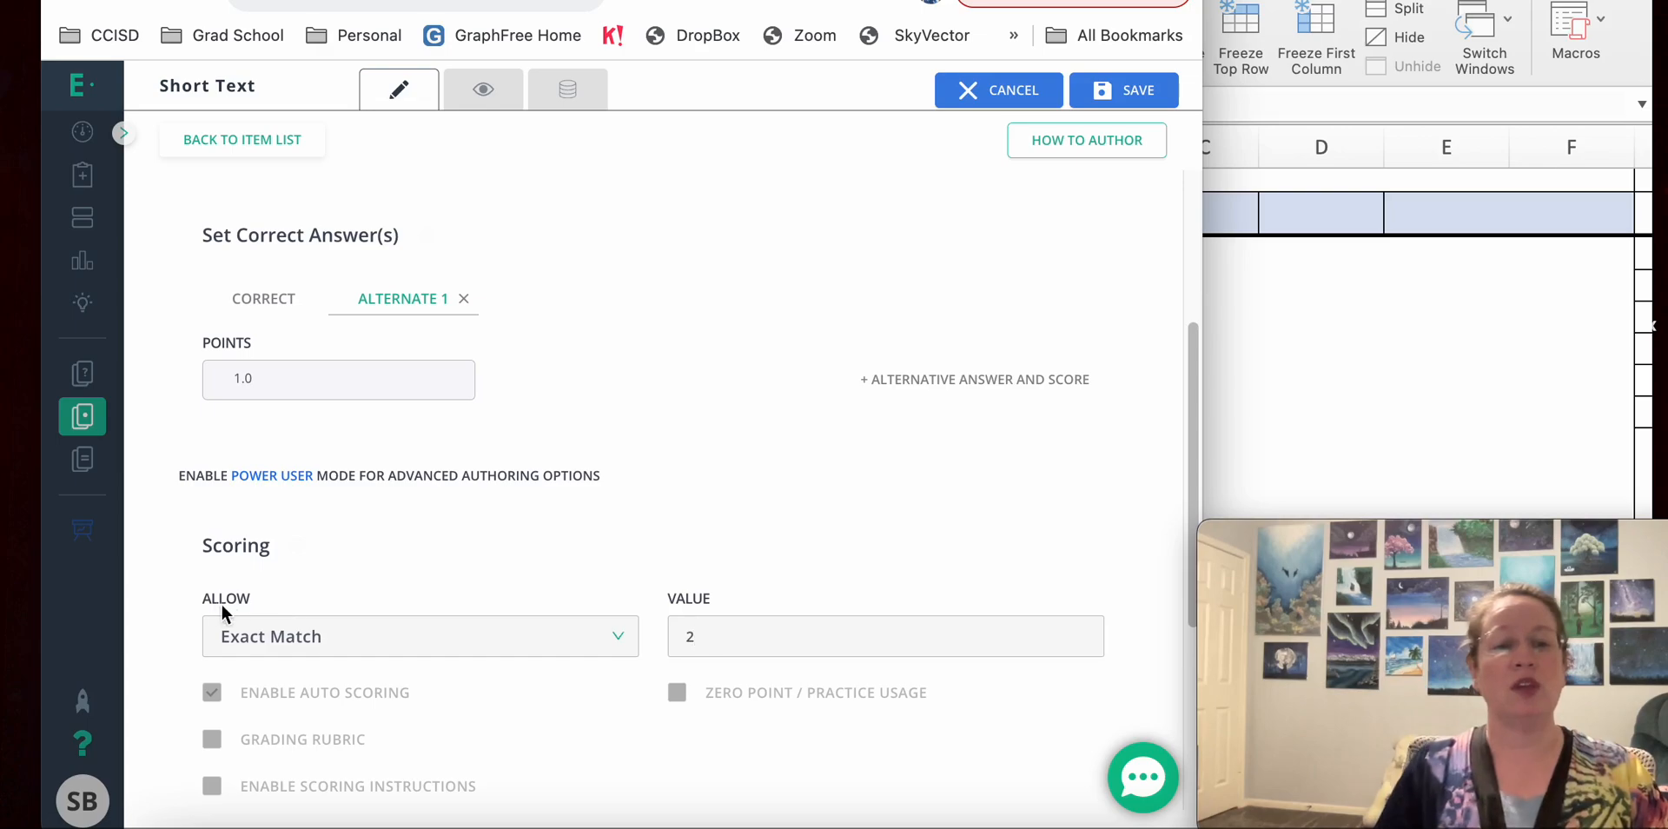
click(1129, 105)
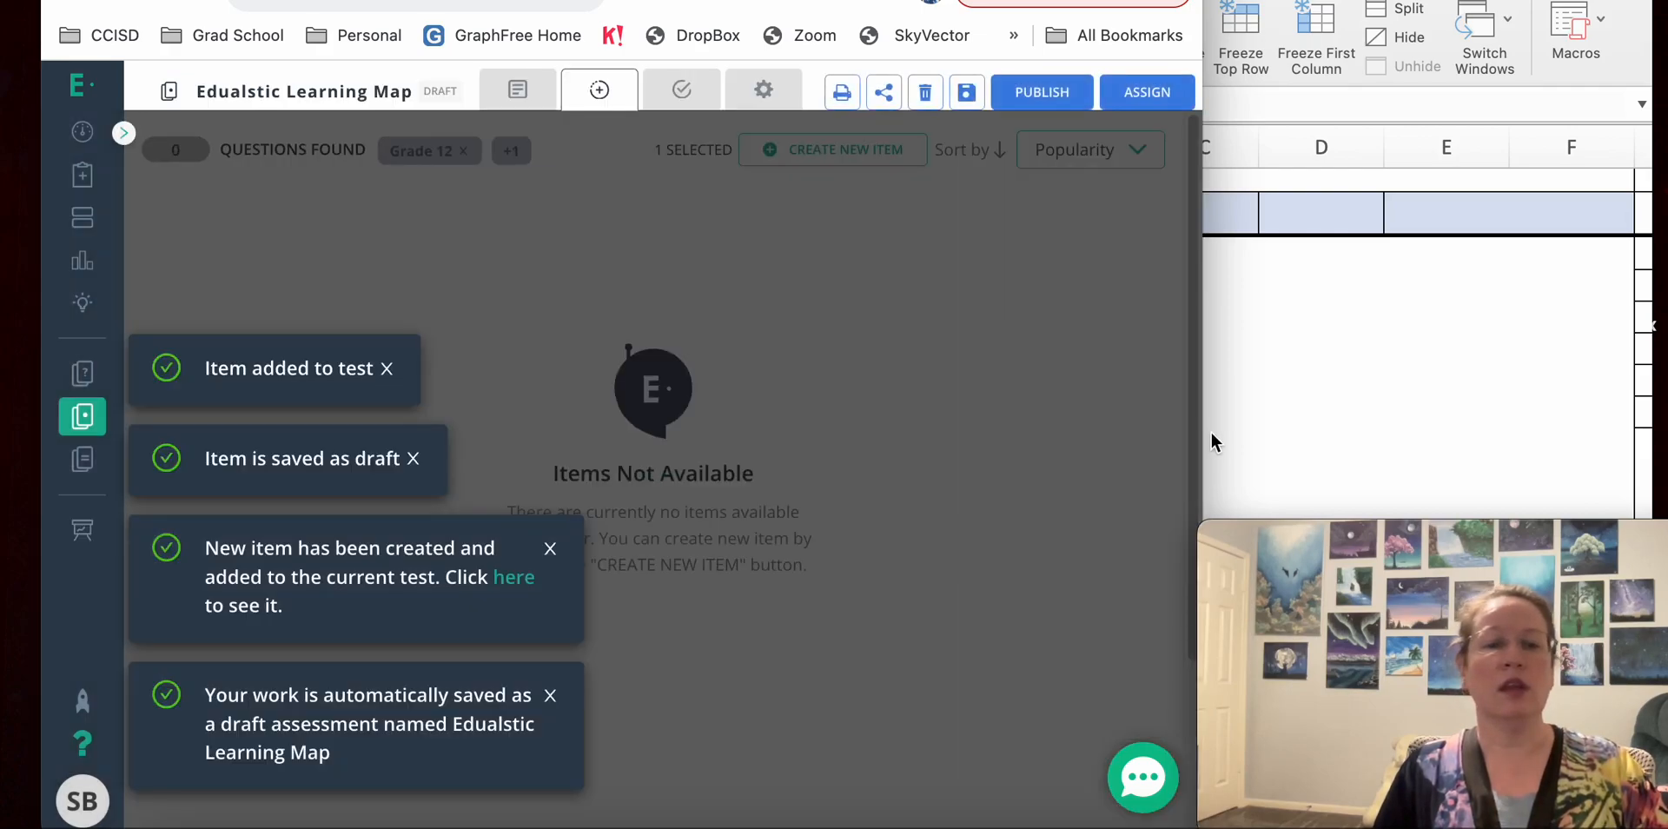
Open the review of the test's items and save the test as a draft.
drag(1197, 226, 1491, 217)
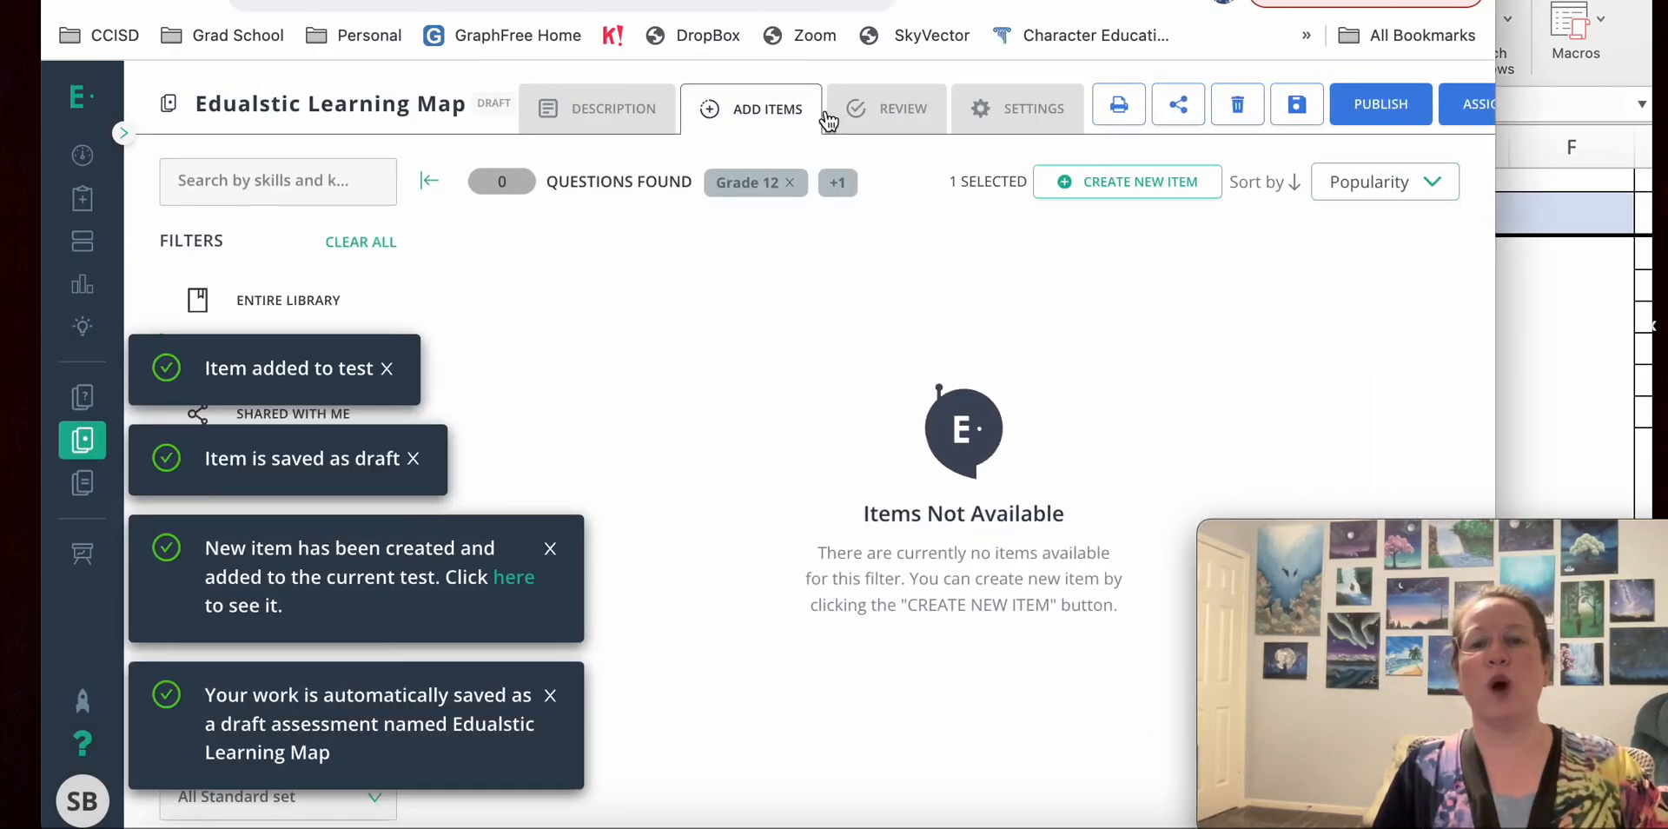
click(904, 110)
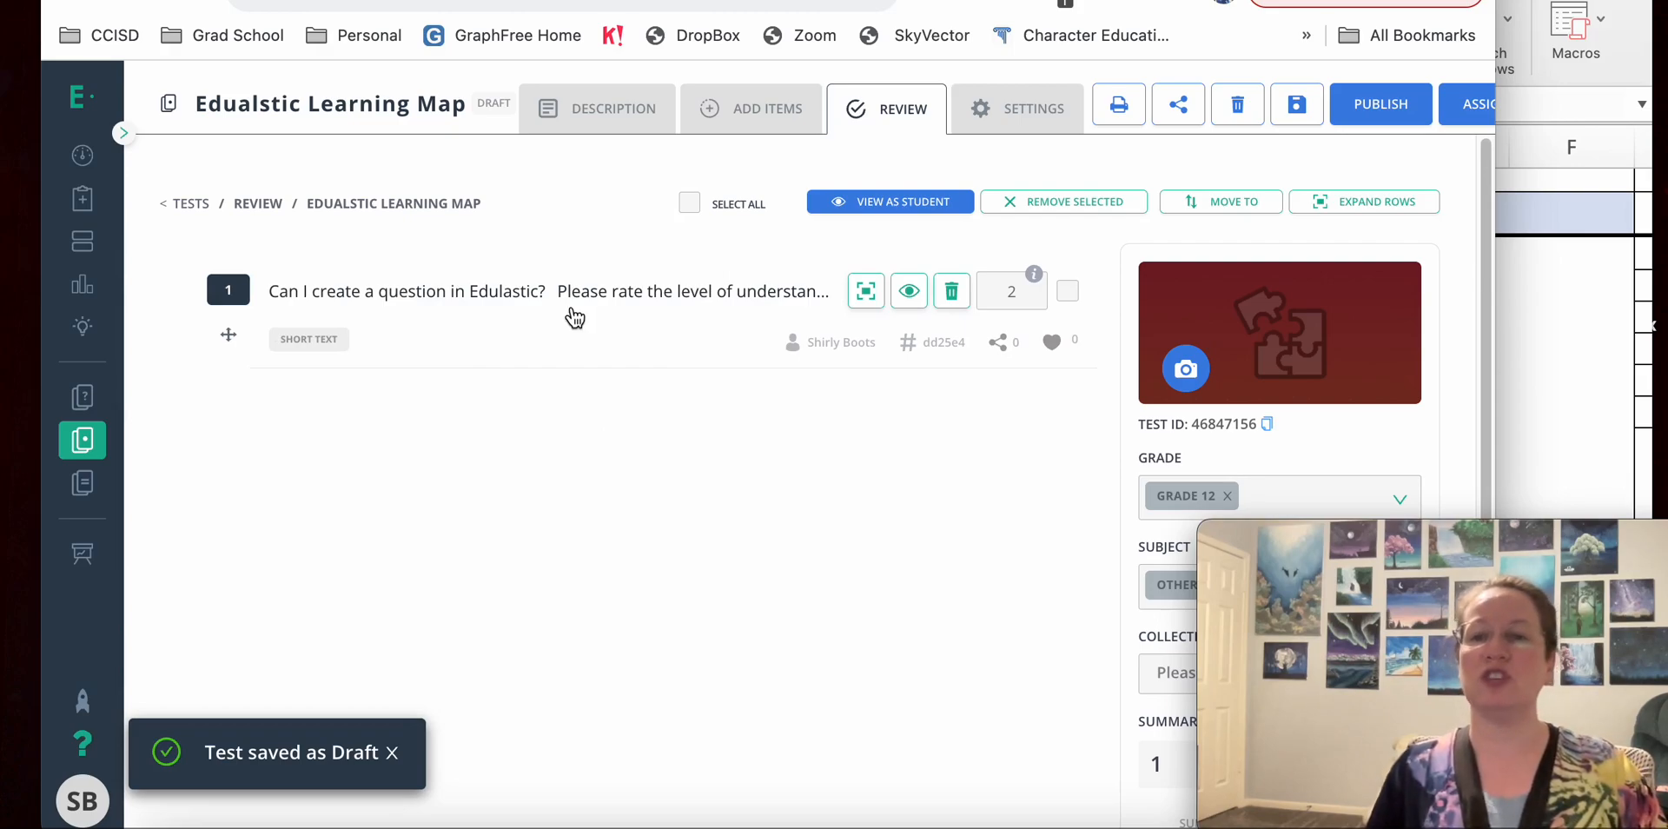
click(1296, 105)
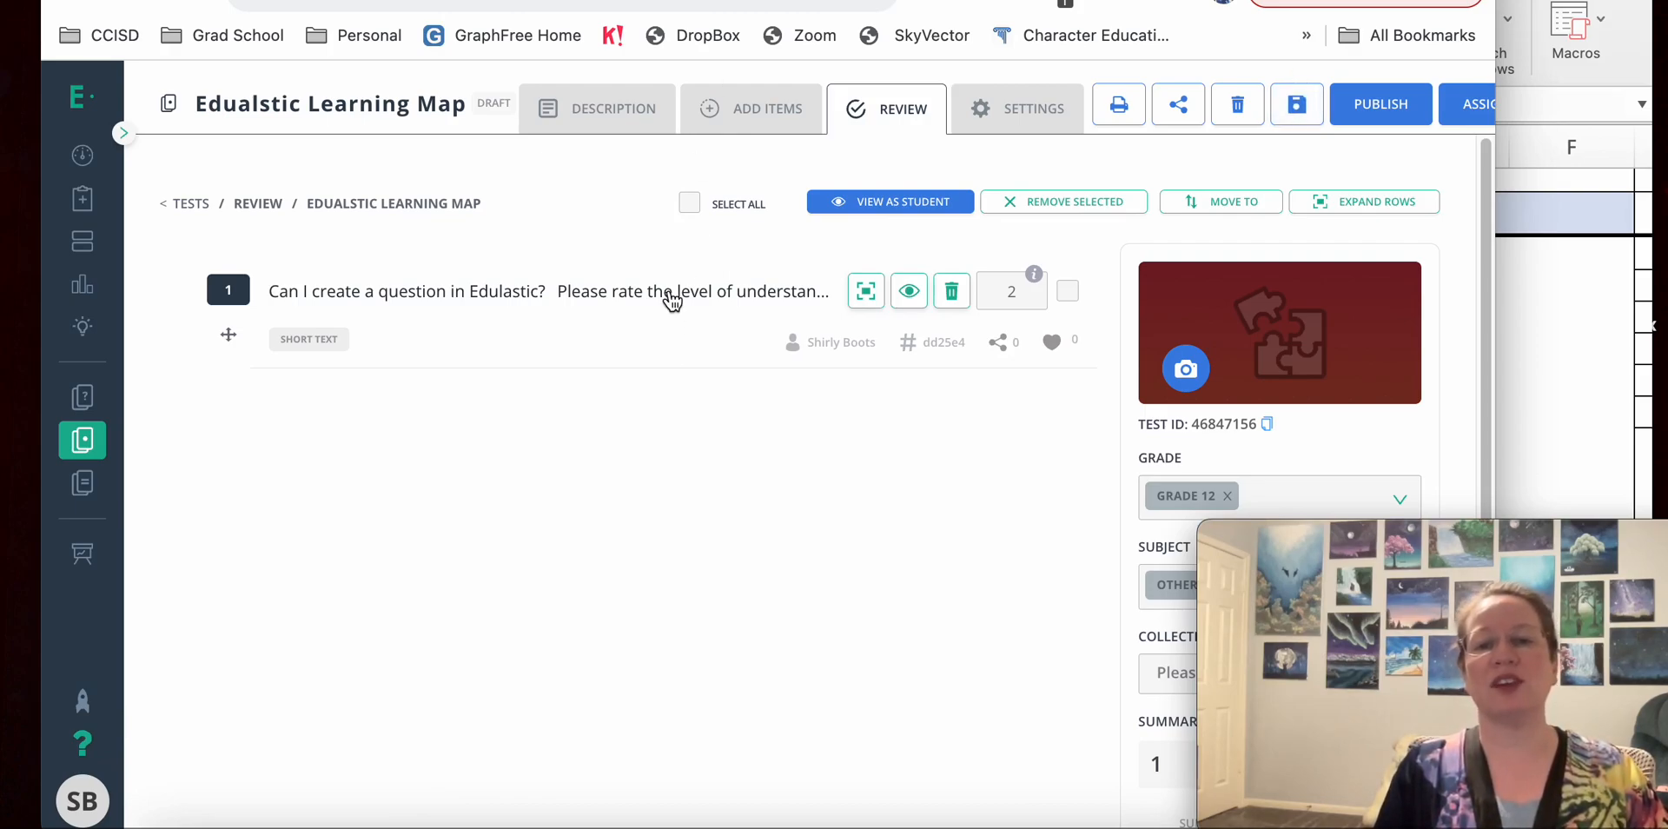
Clone the first question, reword the copy to "Can I create a quiz in Edulastic?" and save it without a standard.
click(908, 292)
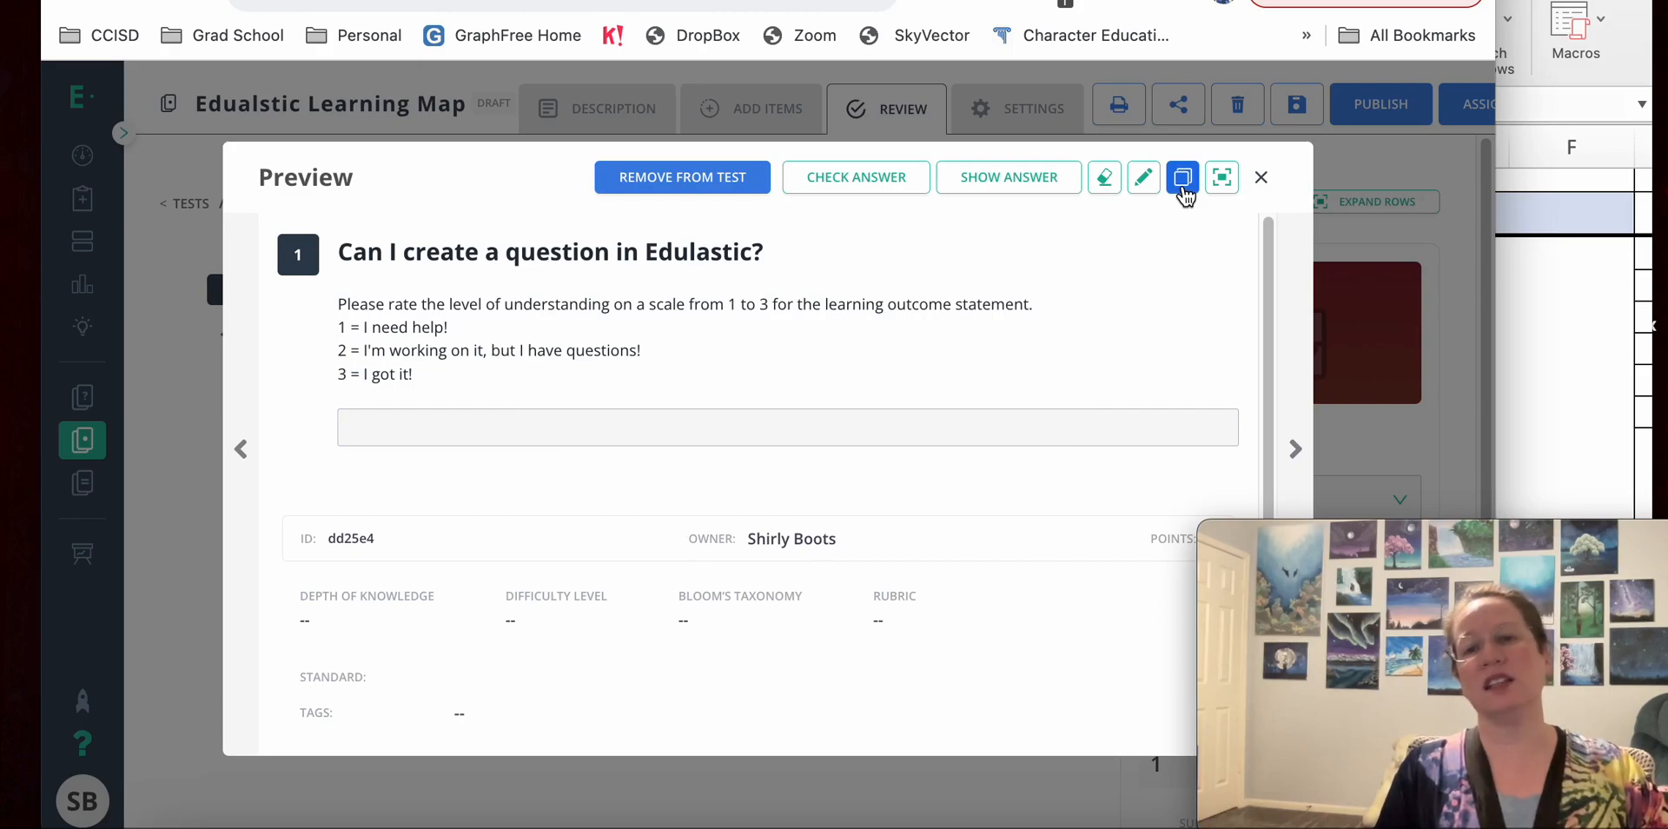
click(1183, 187)
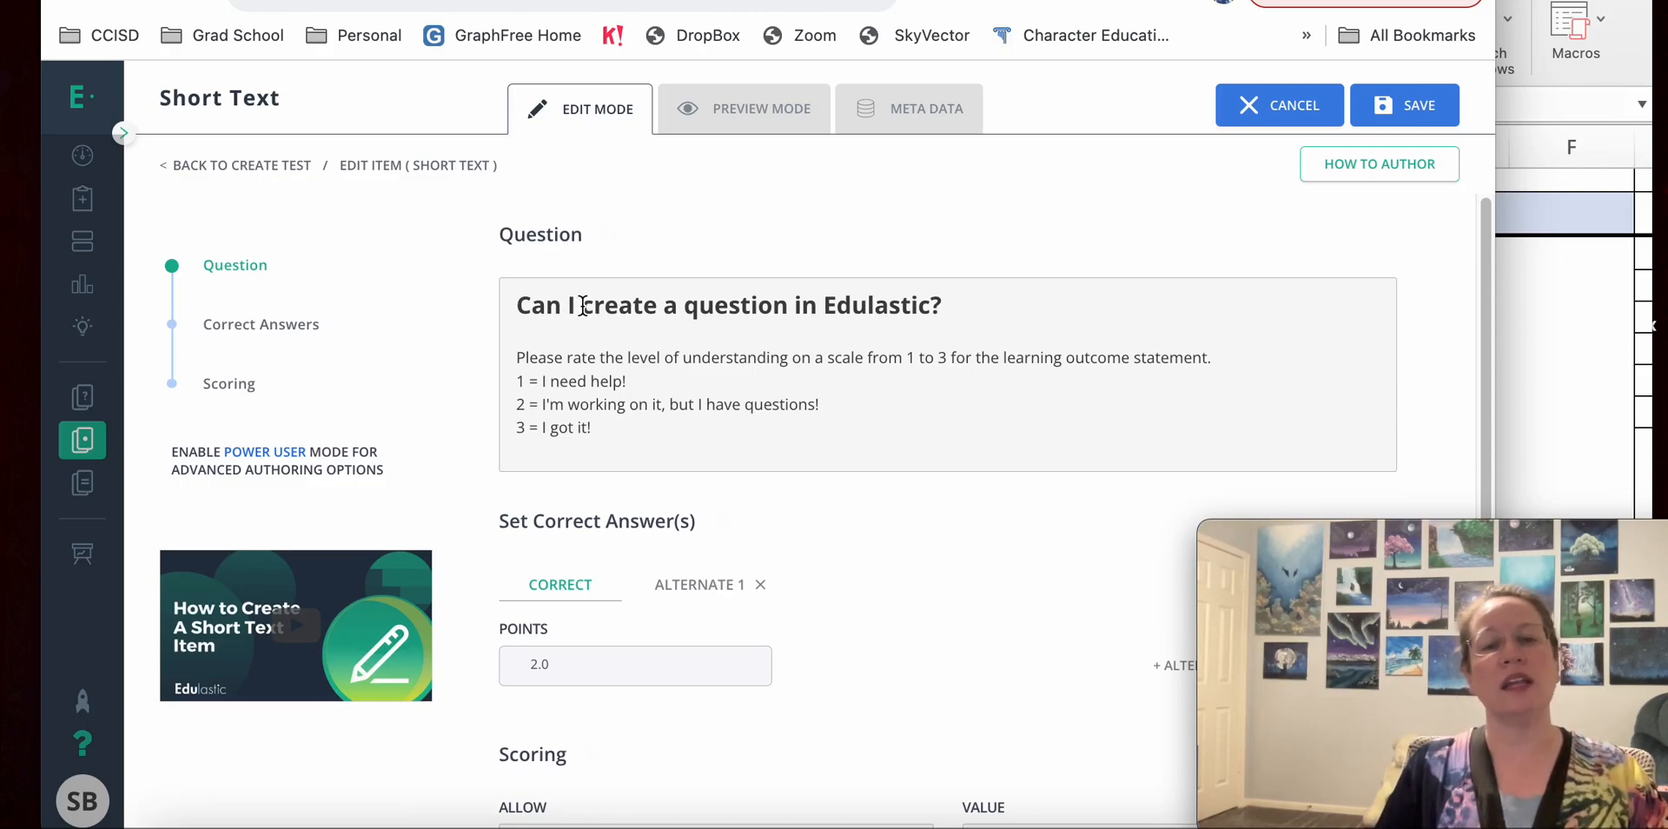
double_click(696, 306)
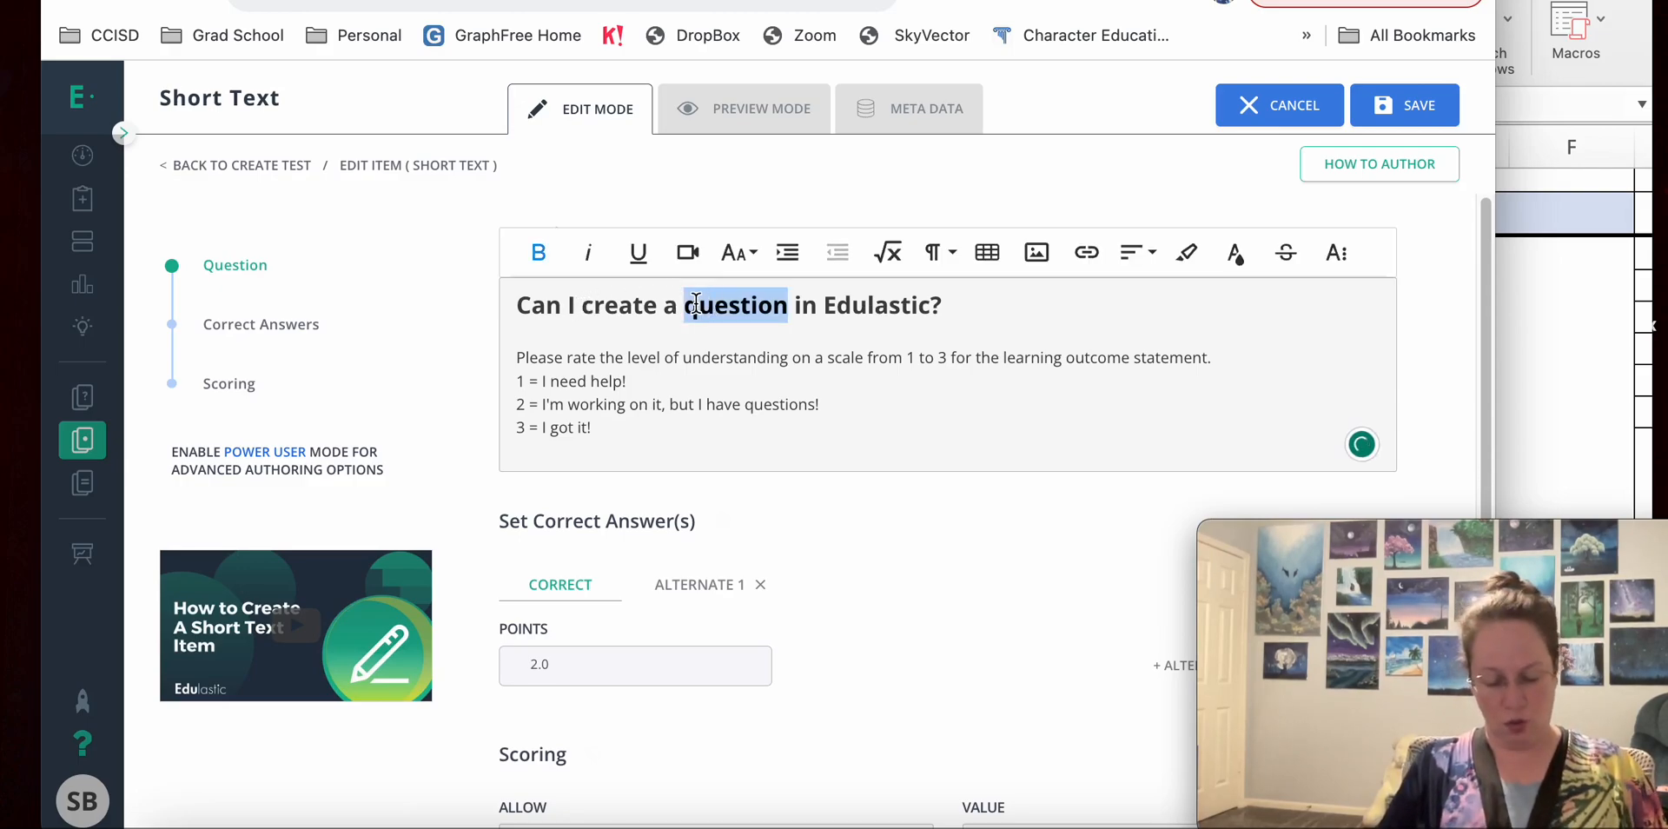
text(quiz)
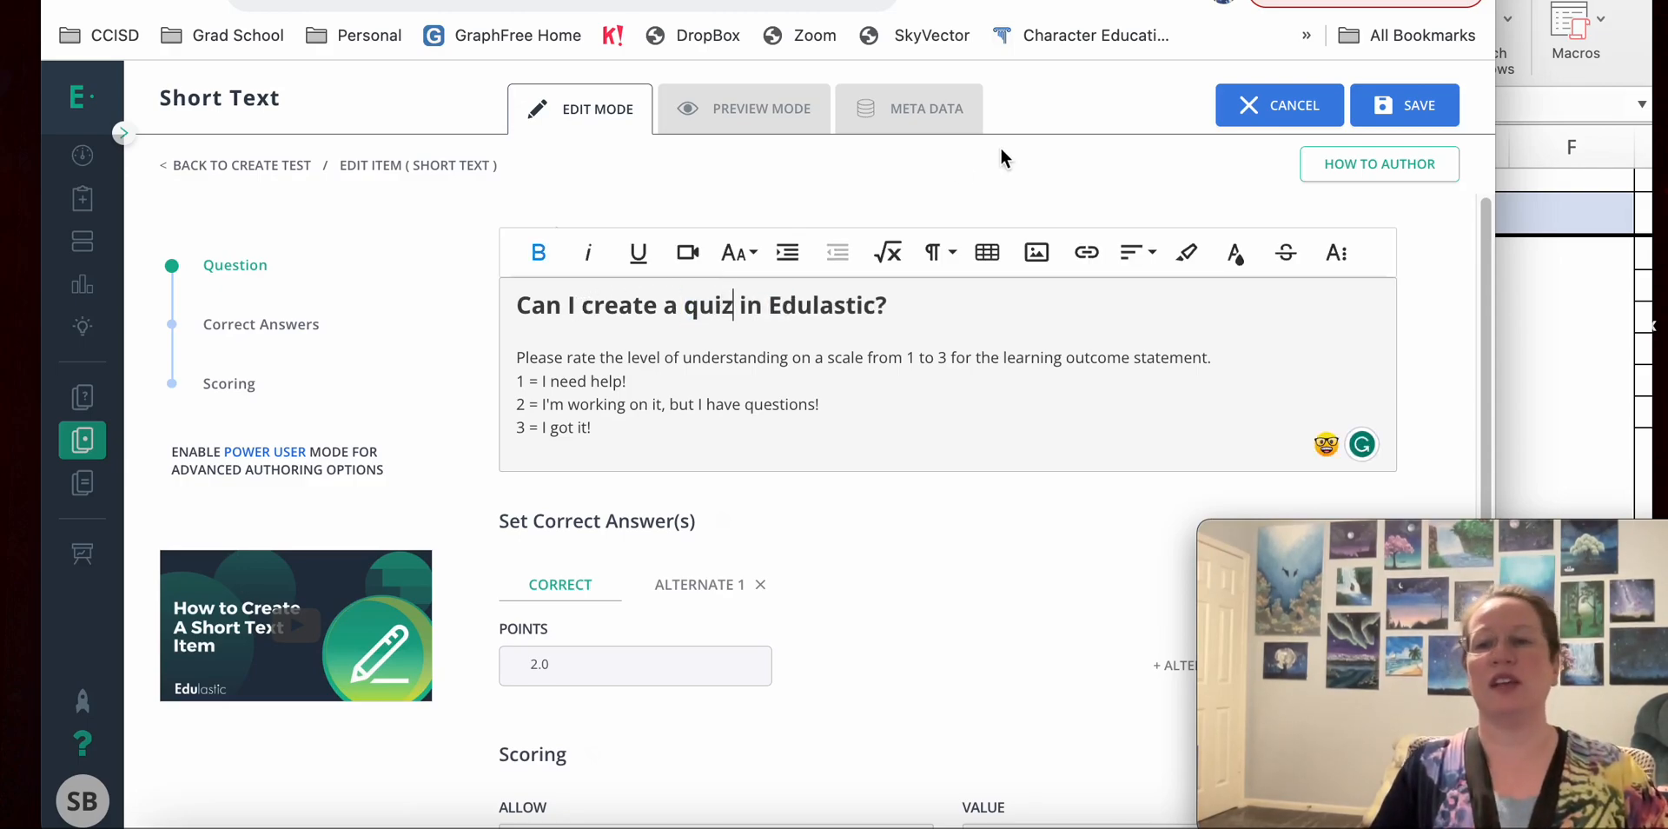
click(1445, 119)
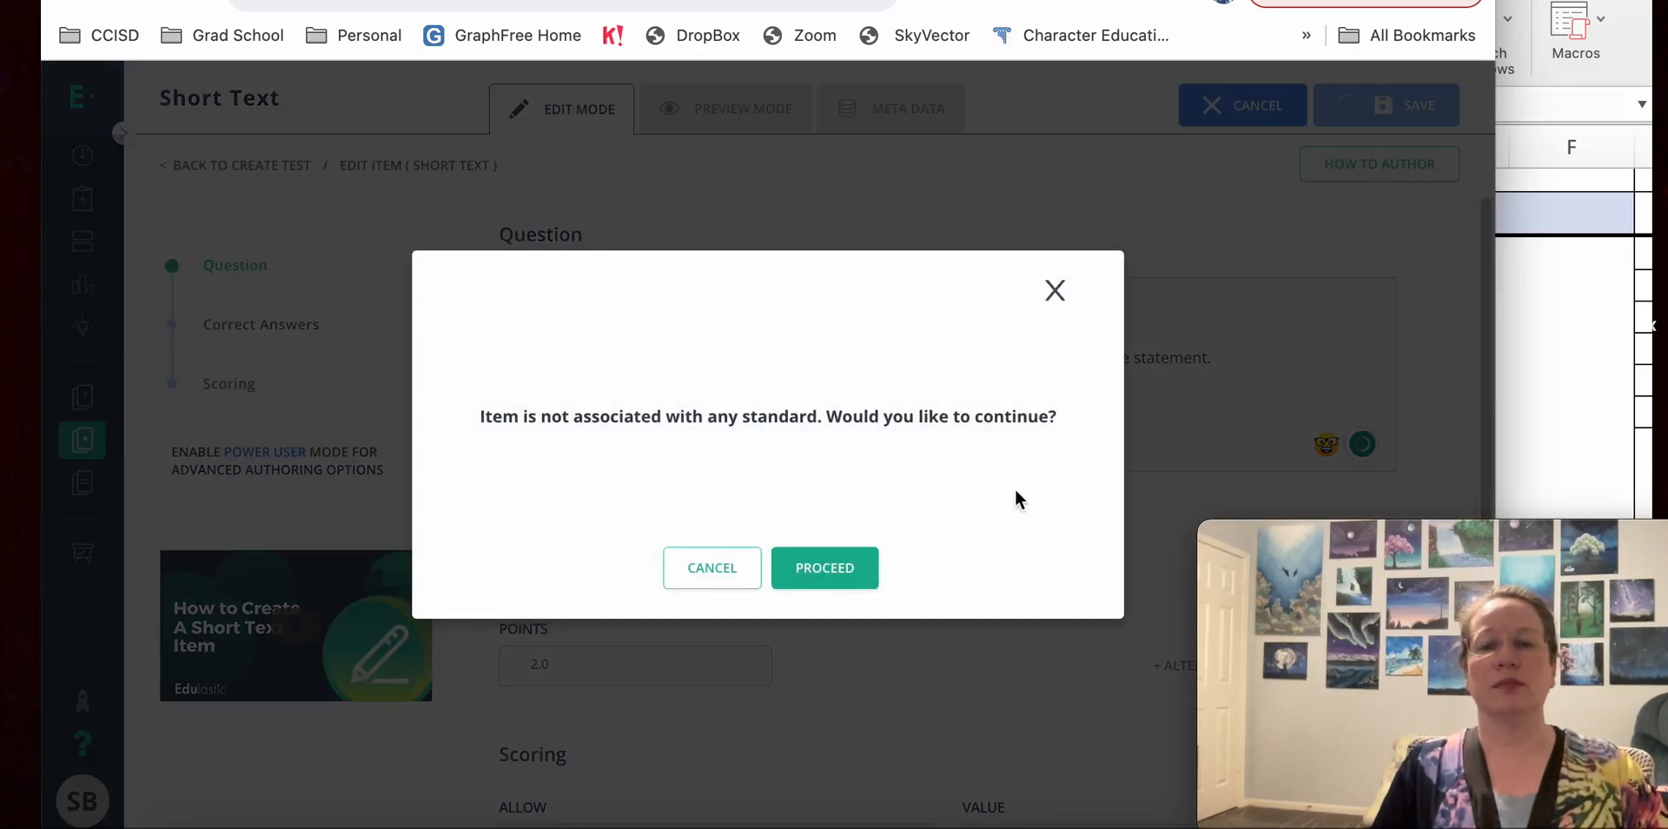
click(832, 570)
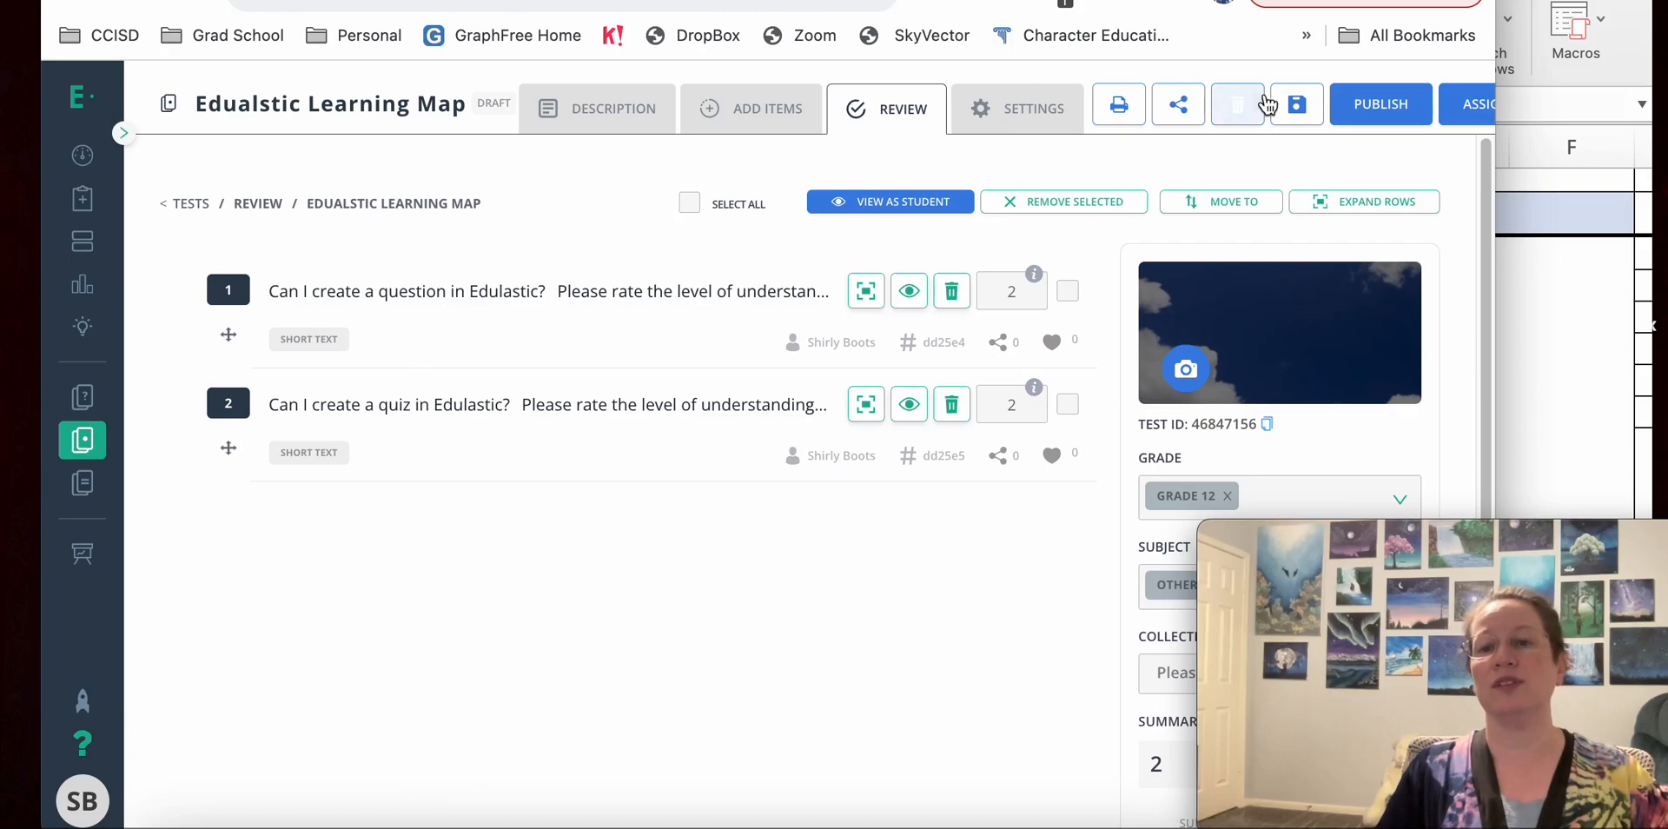
Save the draft test containing both "Can I" questions and publish it.
click(1292, 104)
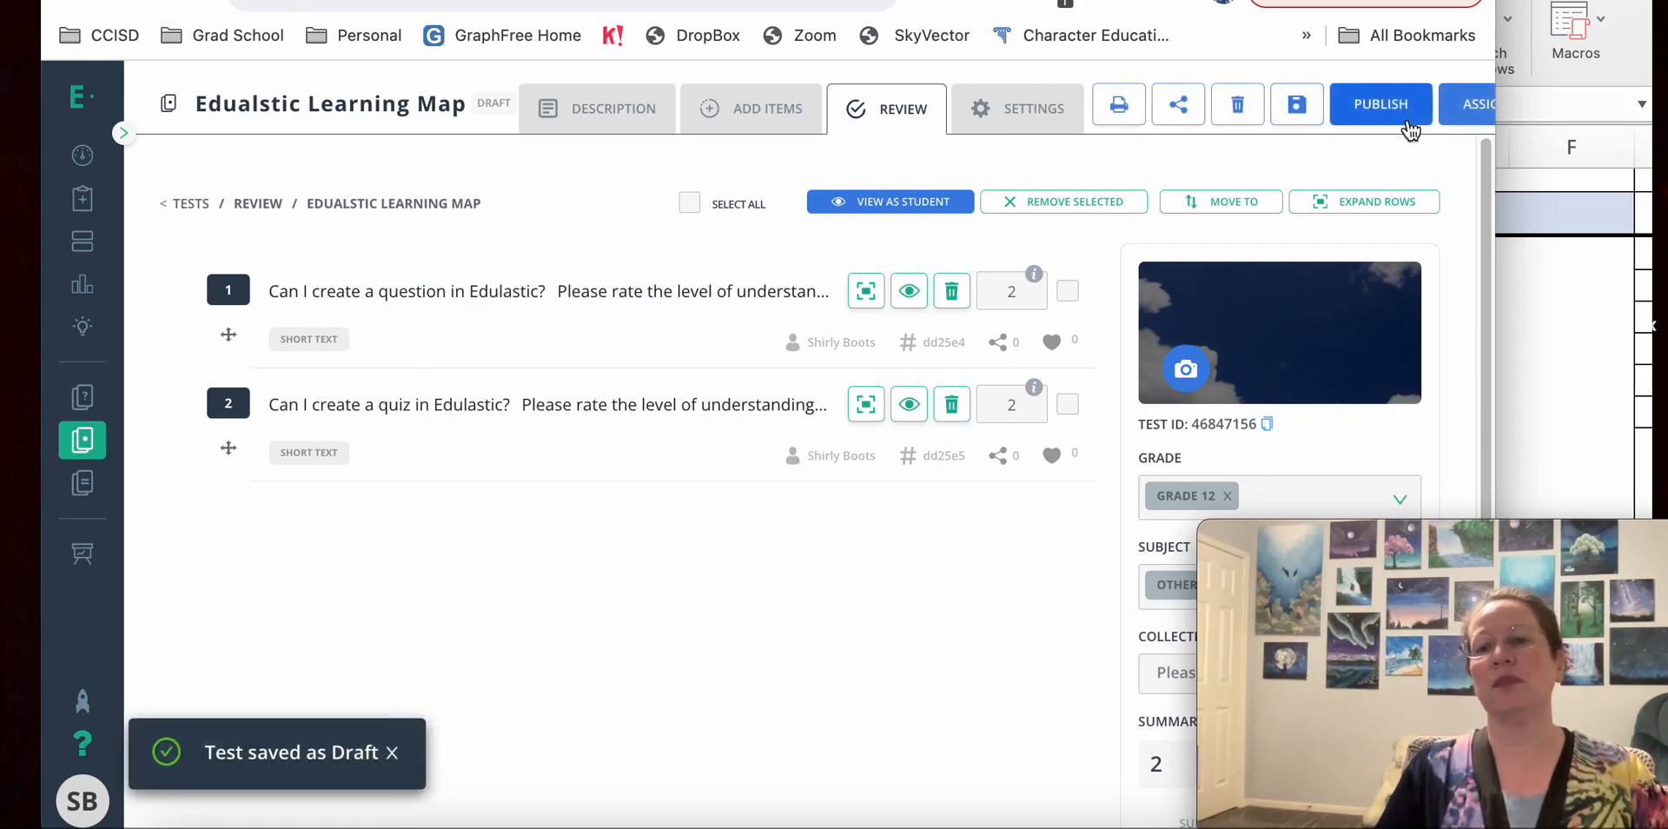
click(1402, 115)
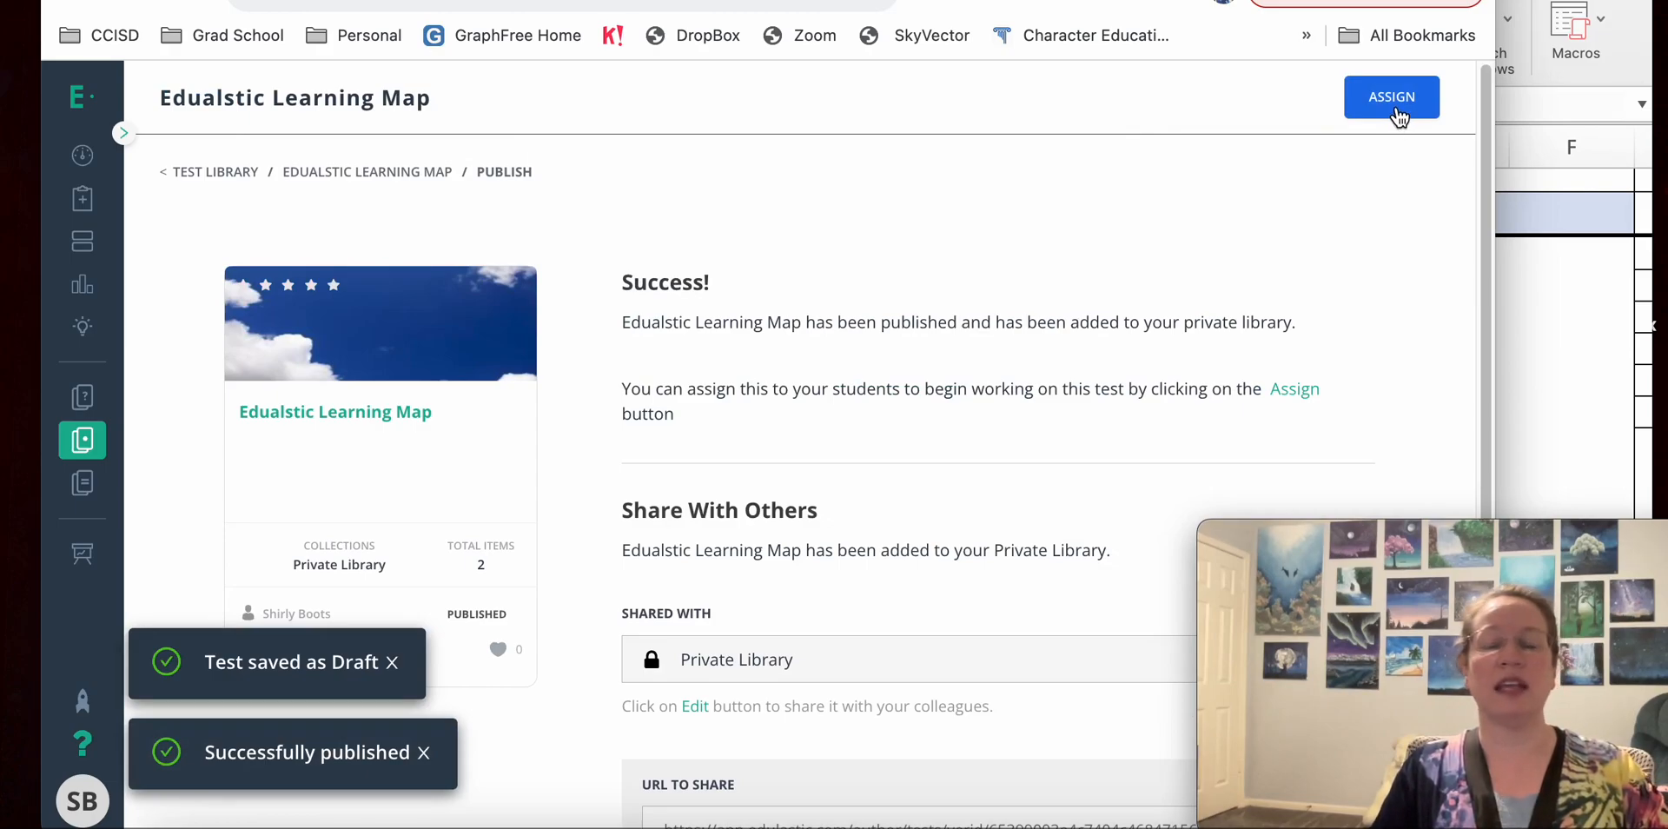
Start assigning the published learning map and select the Teachers Learning class as its recipient.
click(1395, 106)
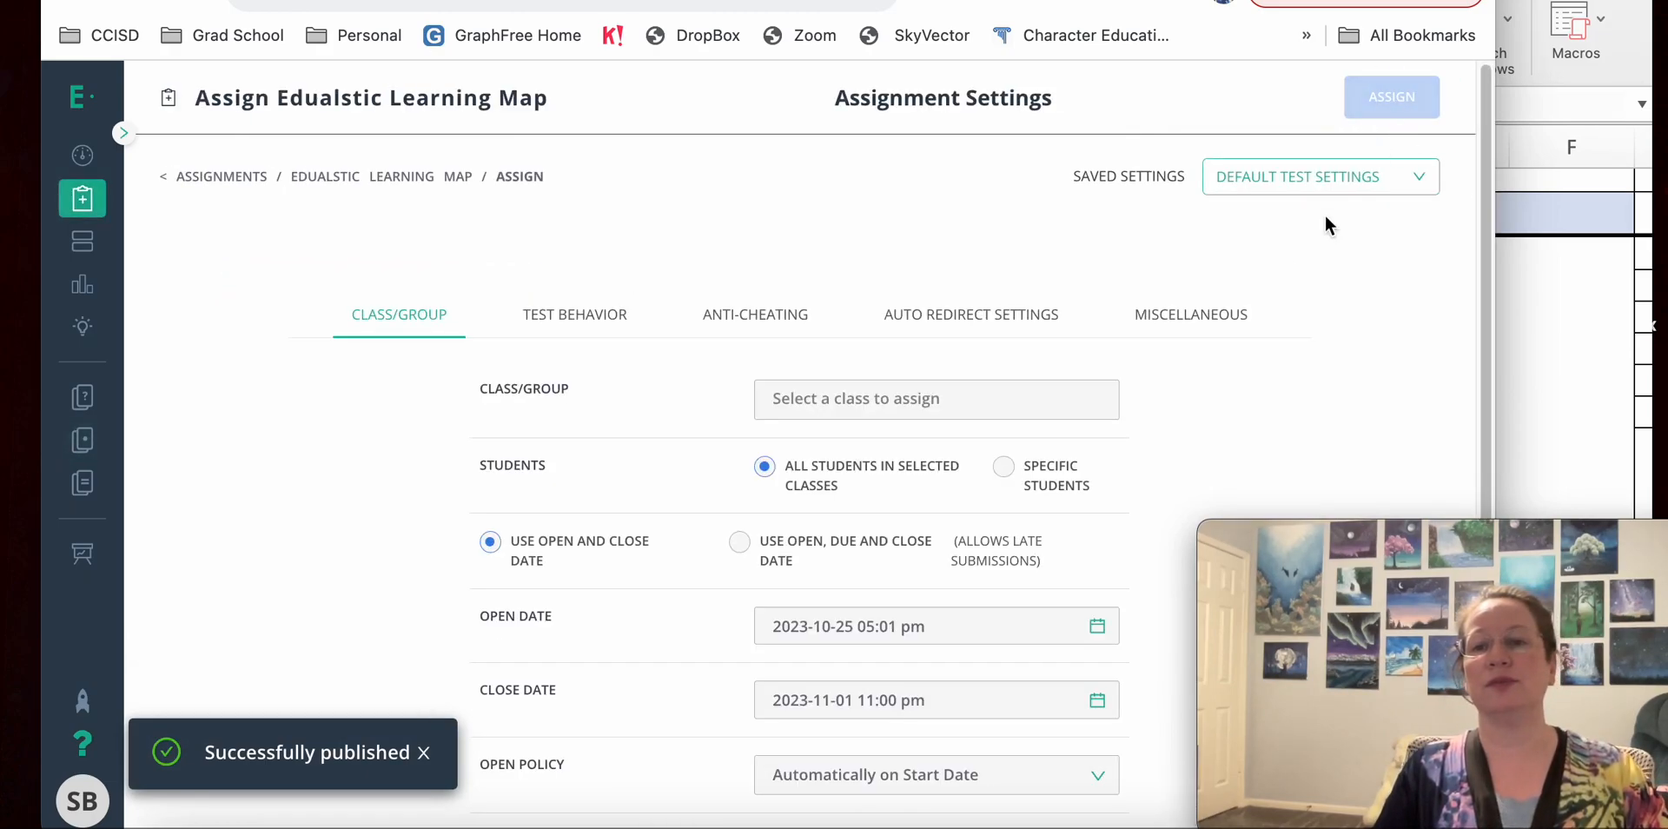
click(908, 397)
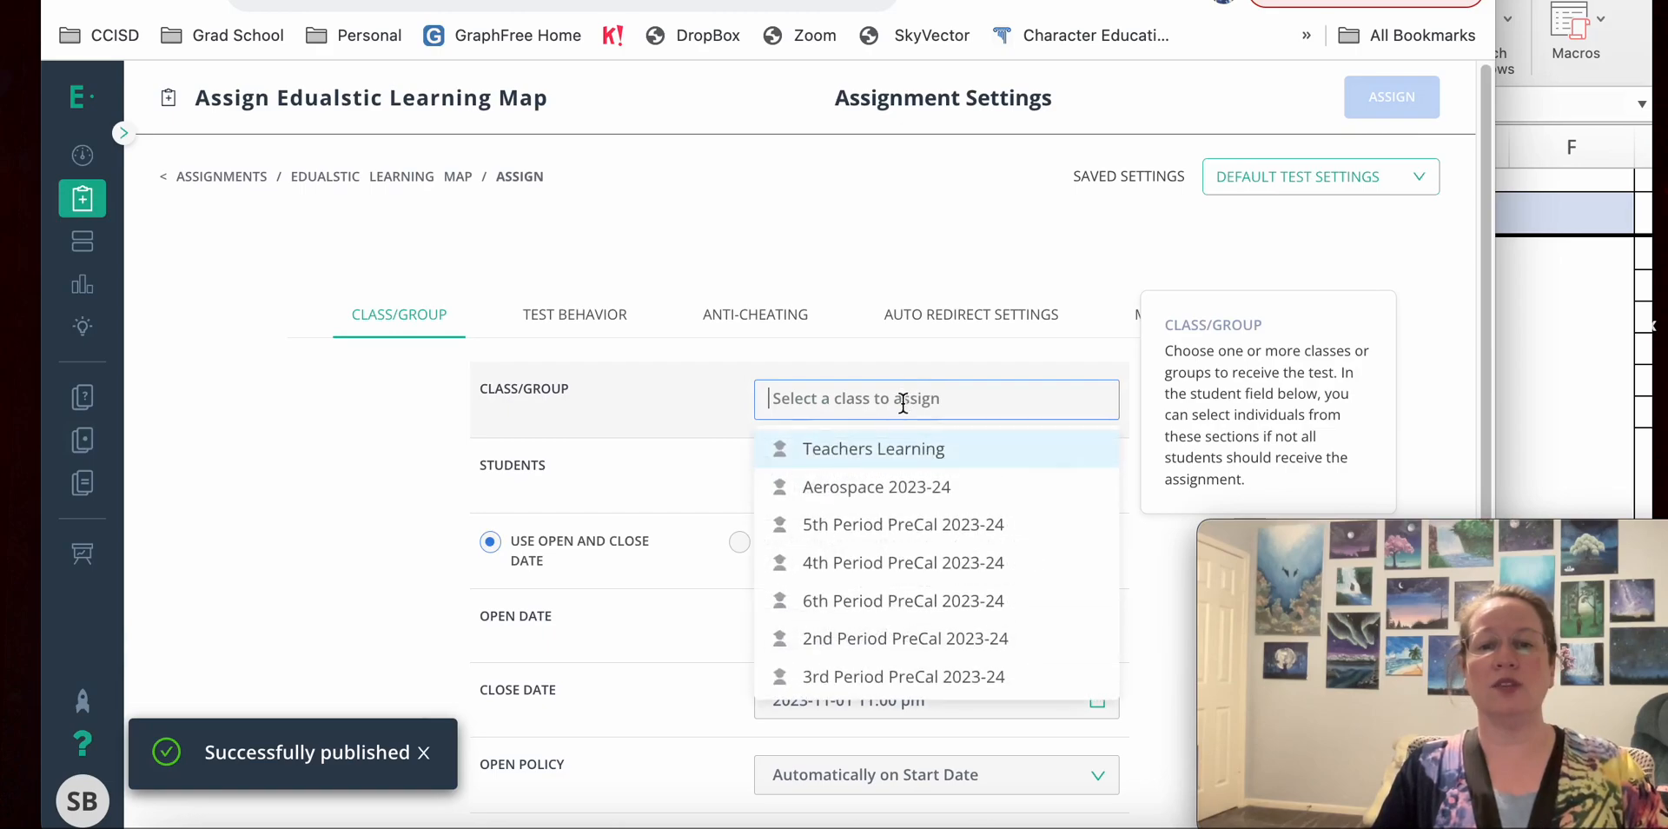
click(879, 447)
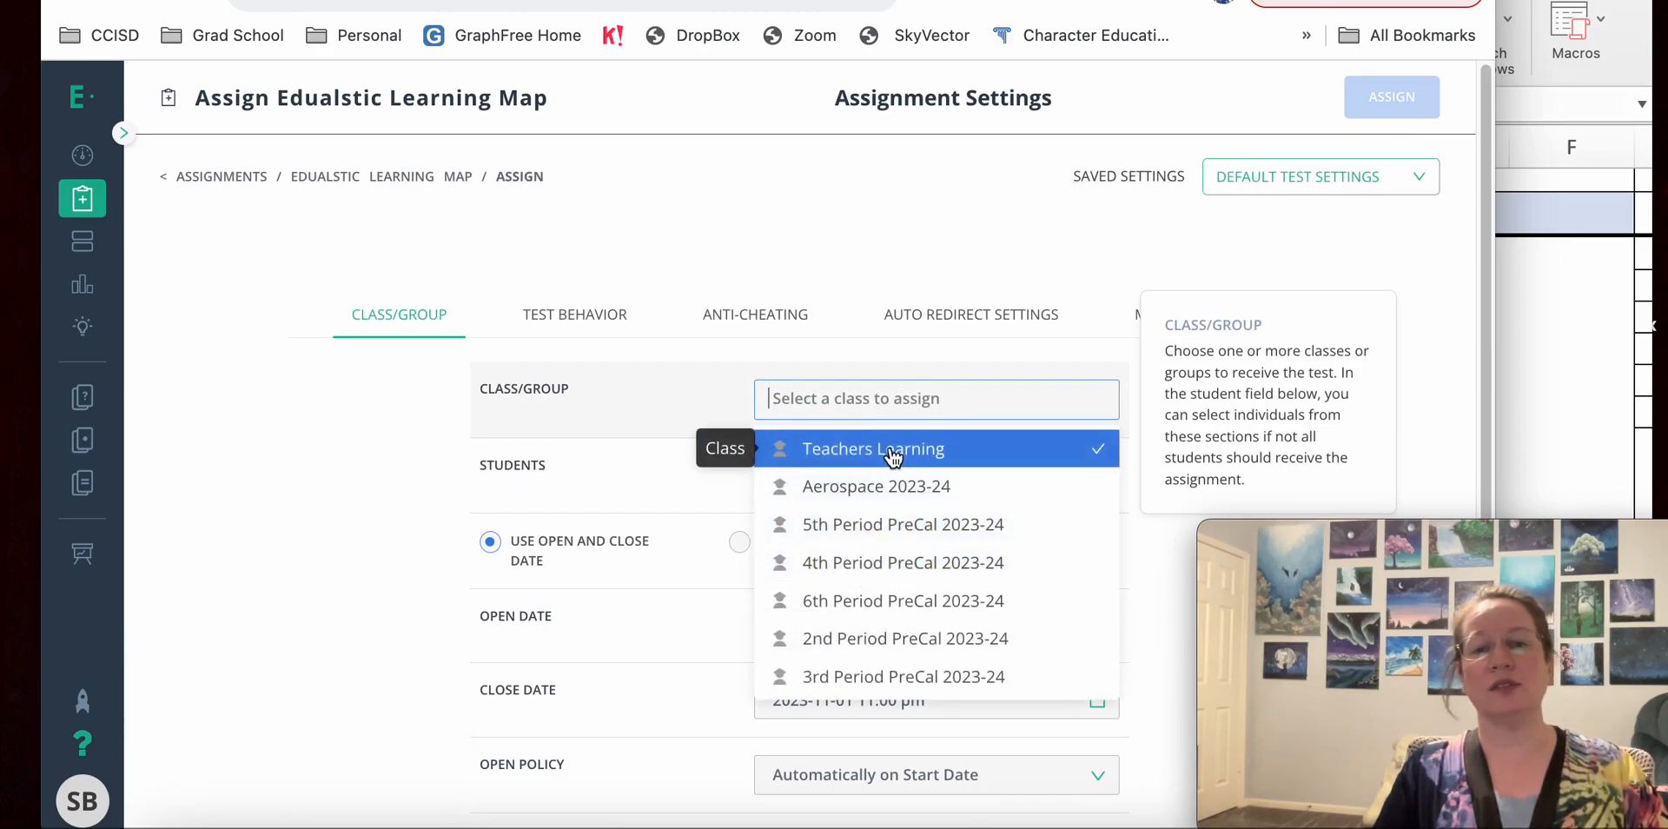
Set the open policy to Open Manually in Class and the close policy to Close Manually in Class.
scroll(1150, 260, down, 1)
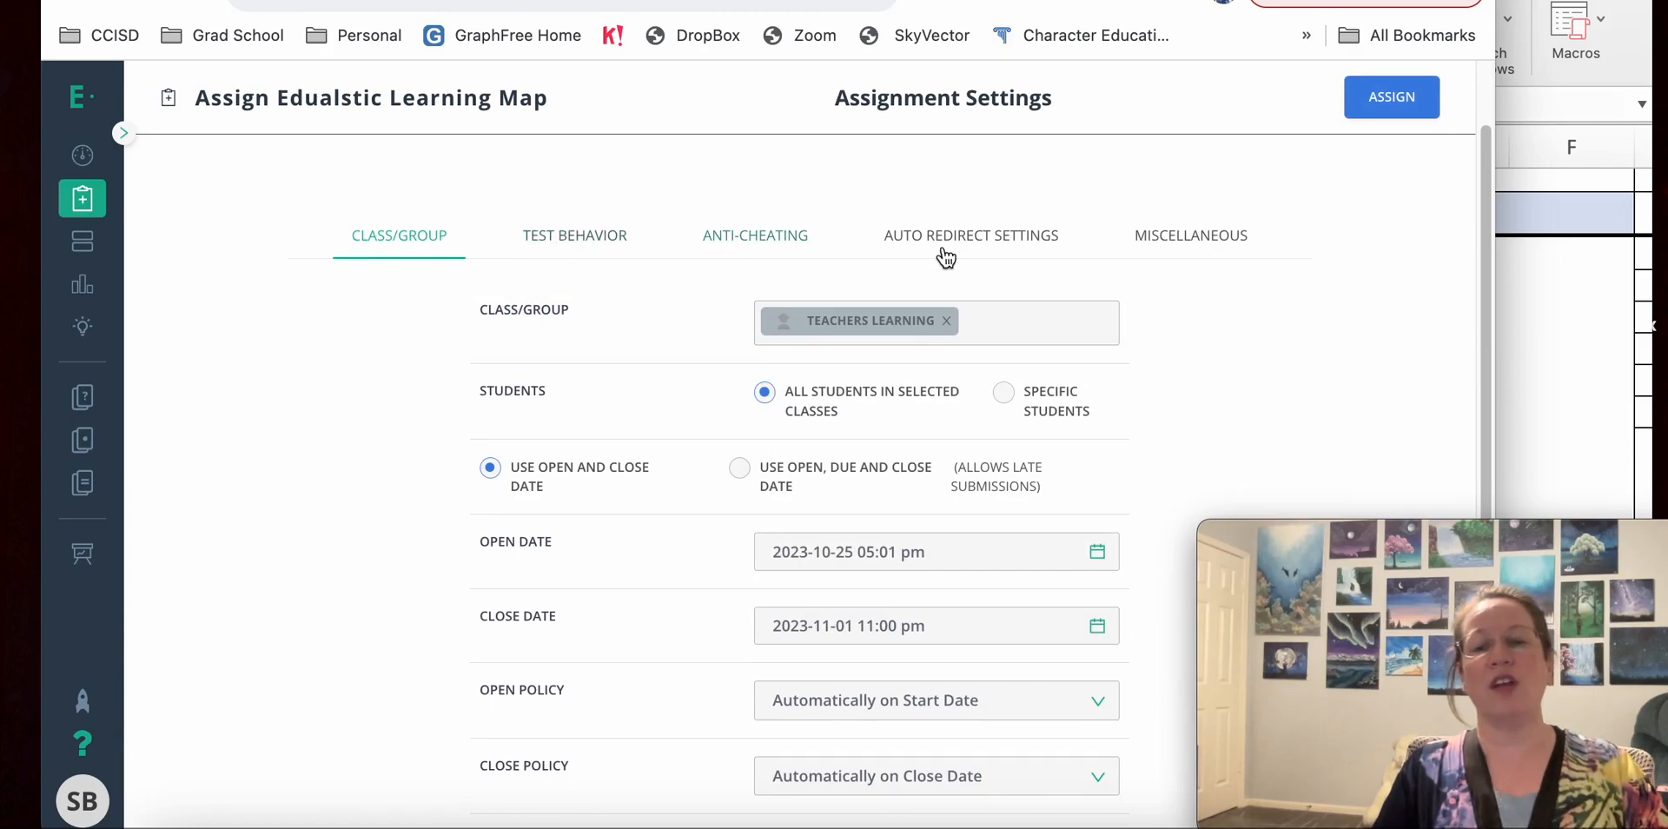
click(918, 702)
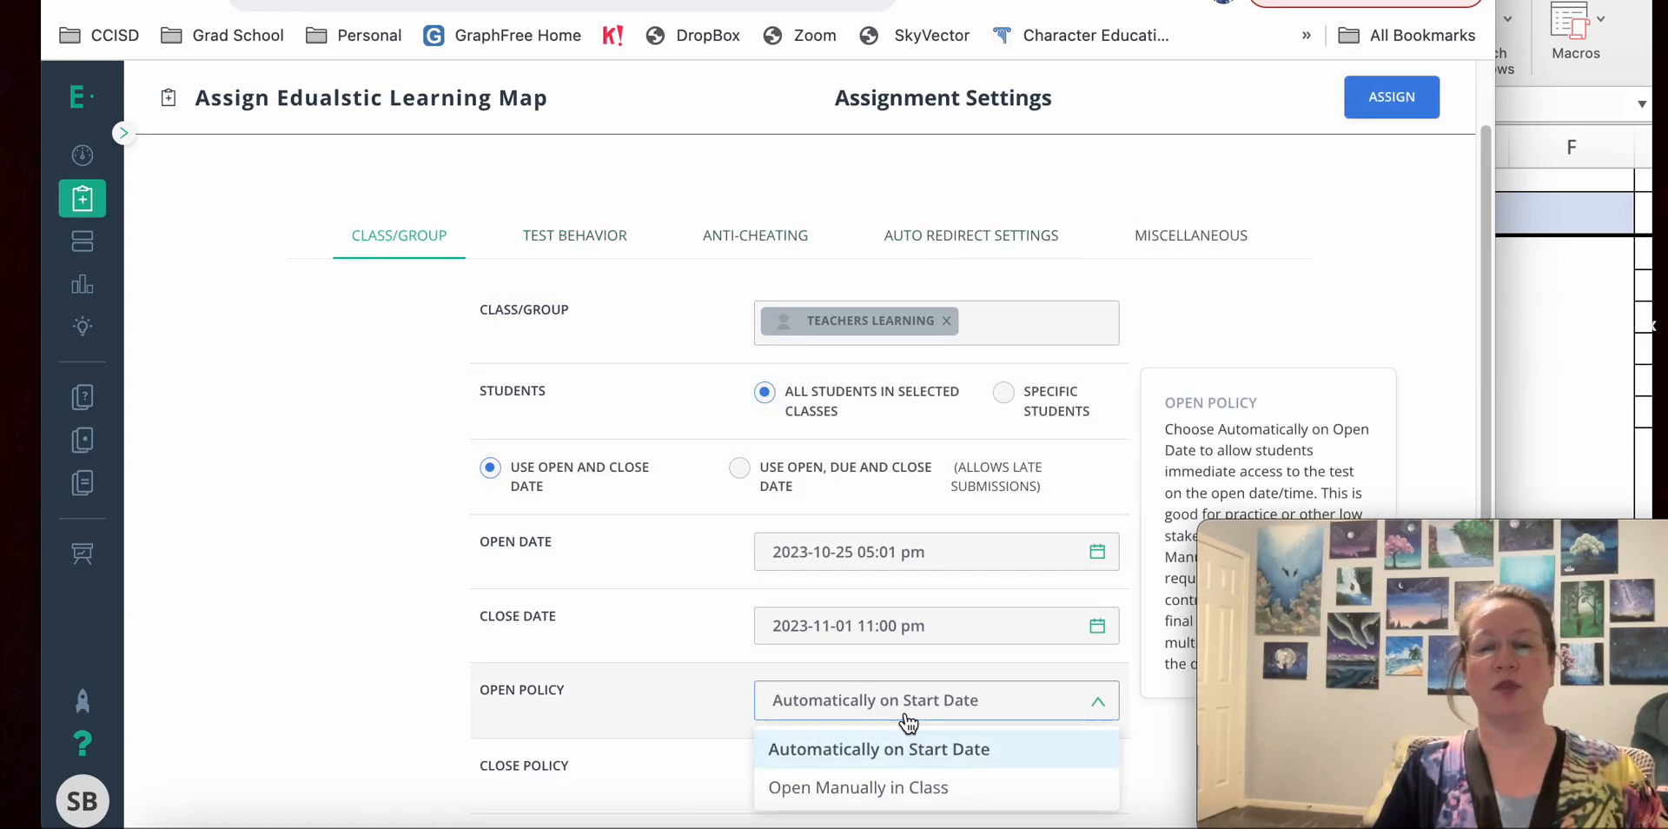
click(867, 786)
scroll(864, 695, down, 2)
click(865, 625)
click(847, 699)
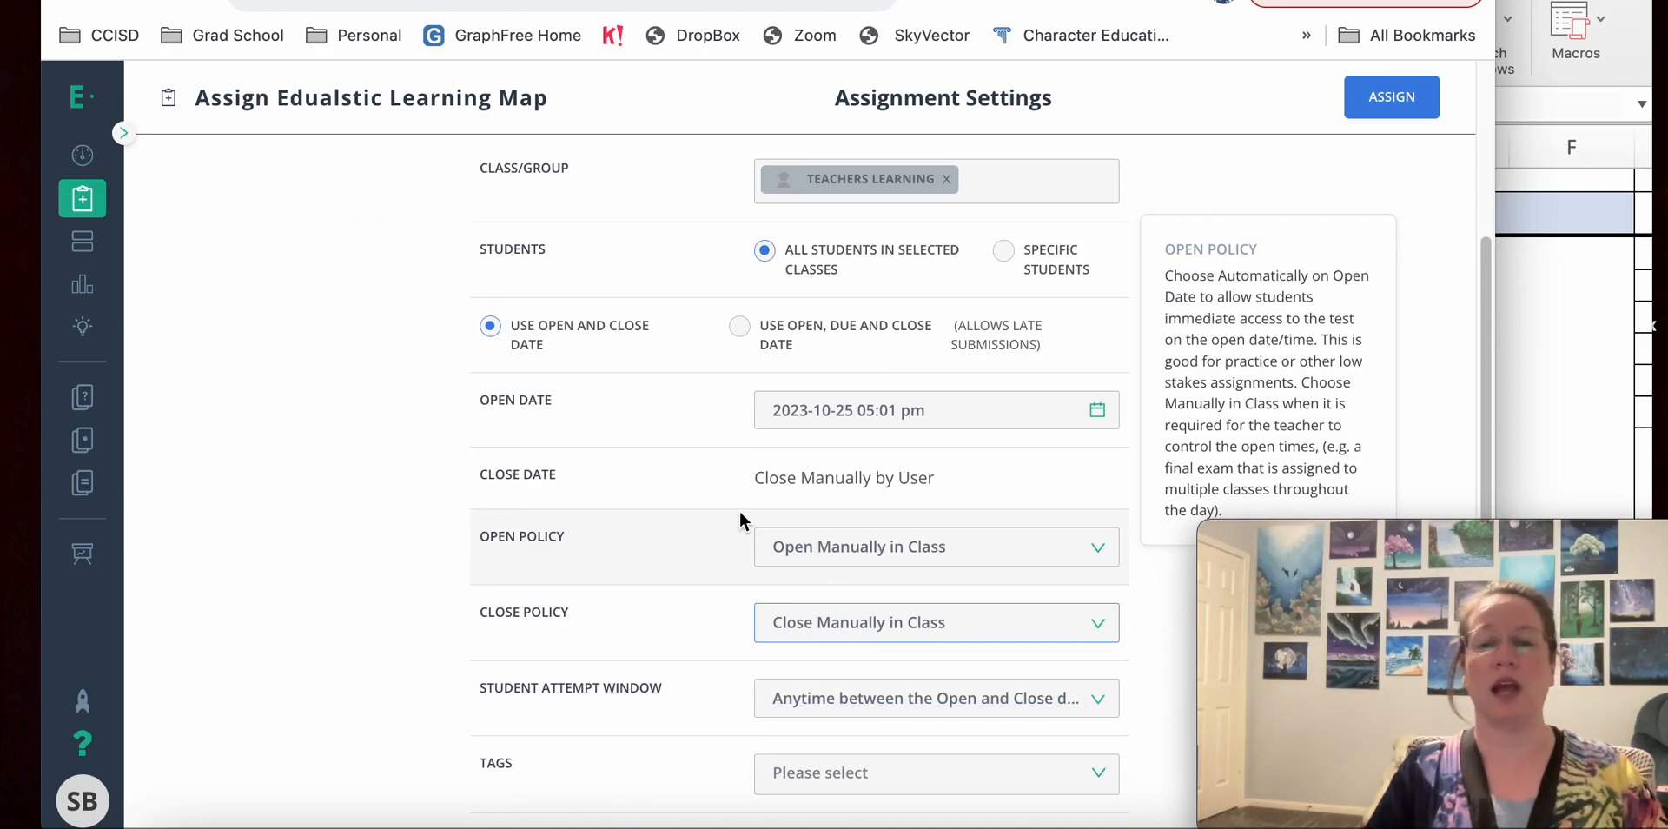
Set the test type to Practice Assessment in the test behavior settings and assign the learning map to the class.
scroll(739, 509, up, 3)
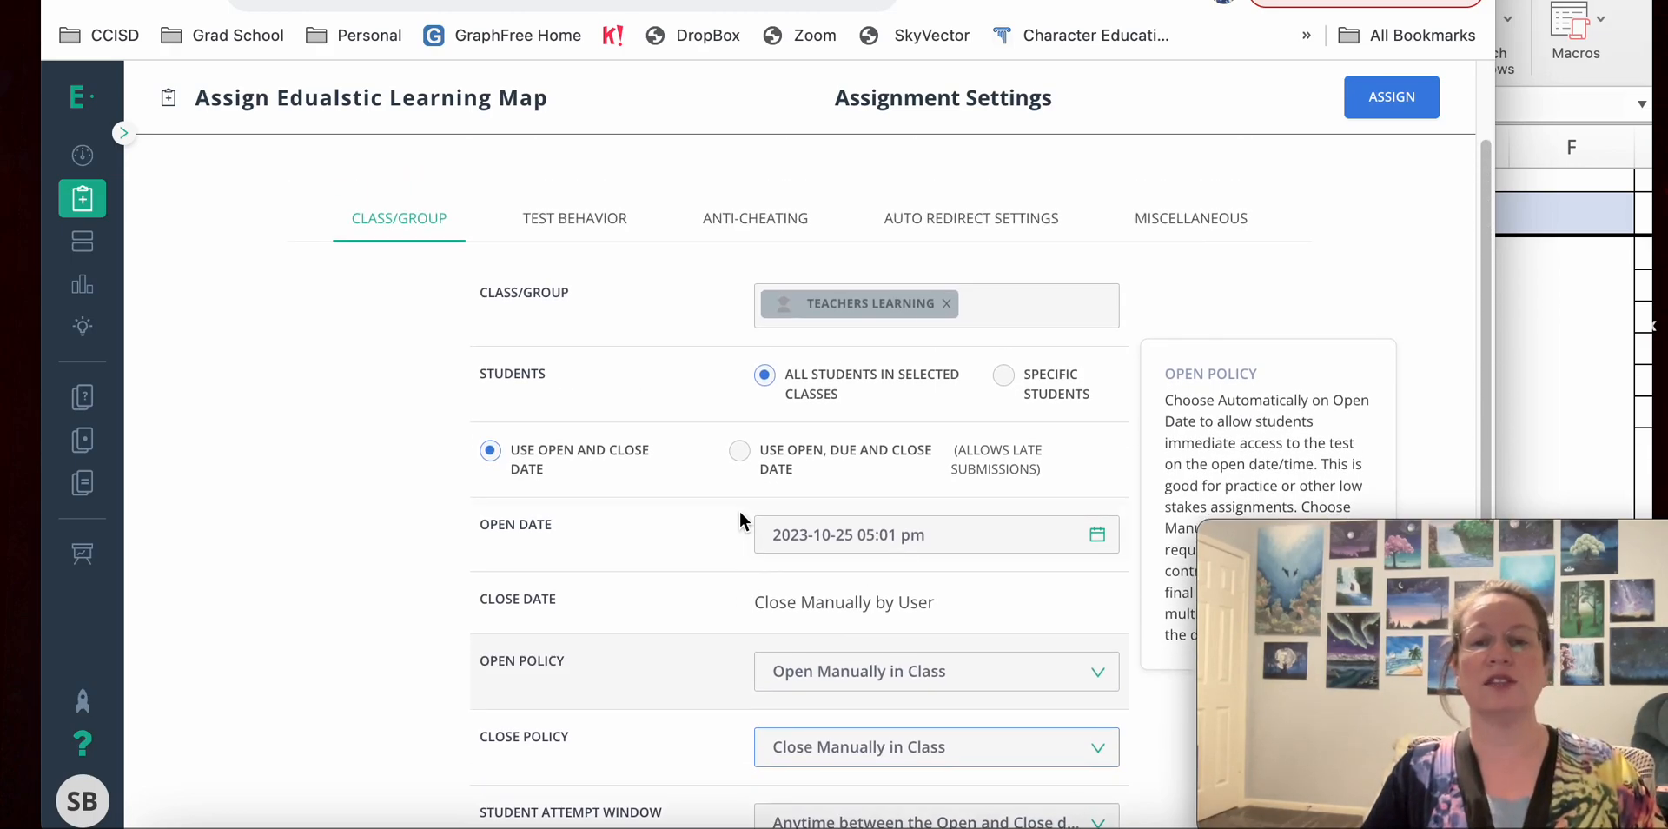
click(593, 230)
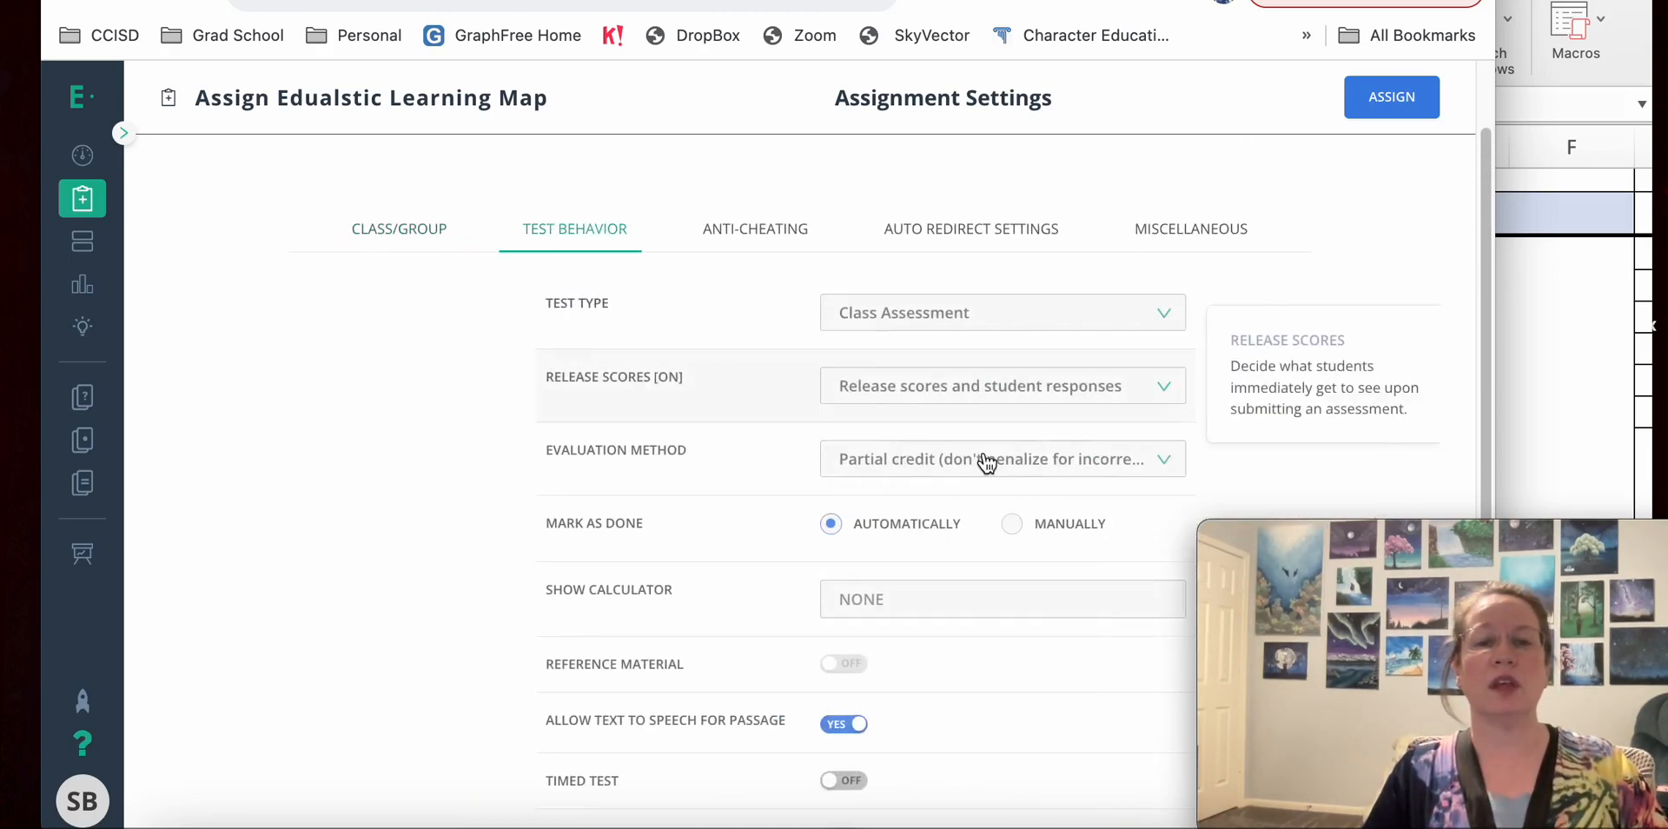
click(900, 320)
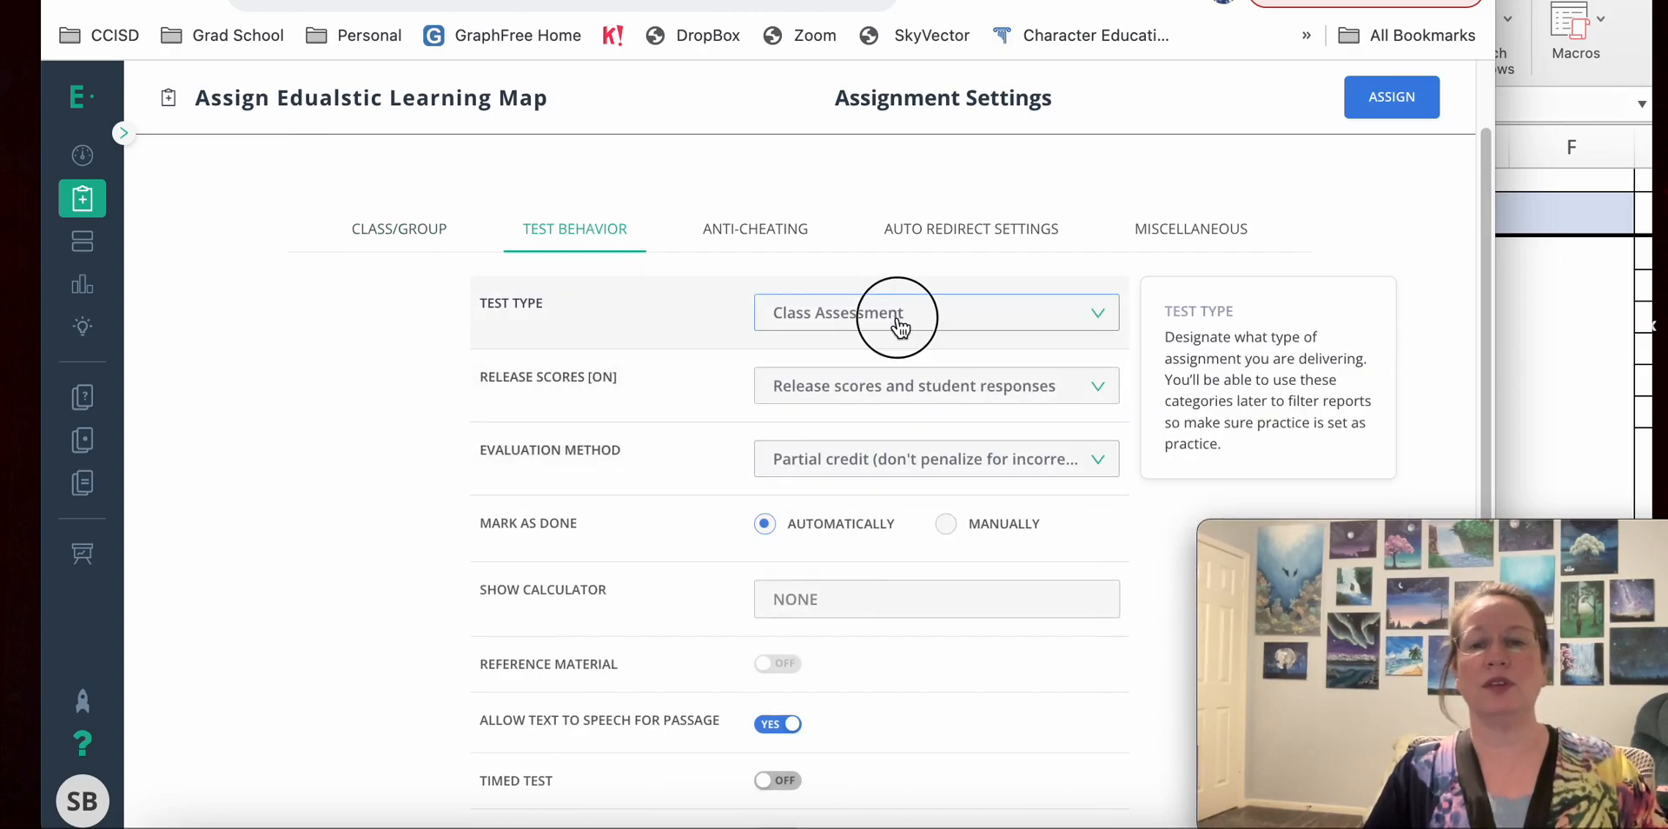
click(868, 404)
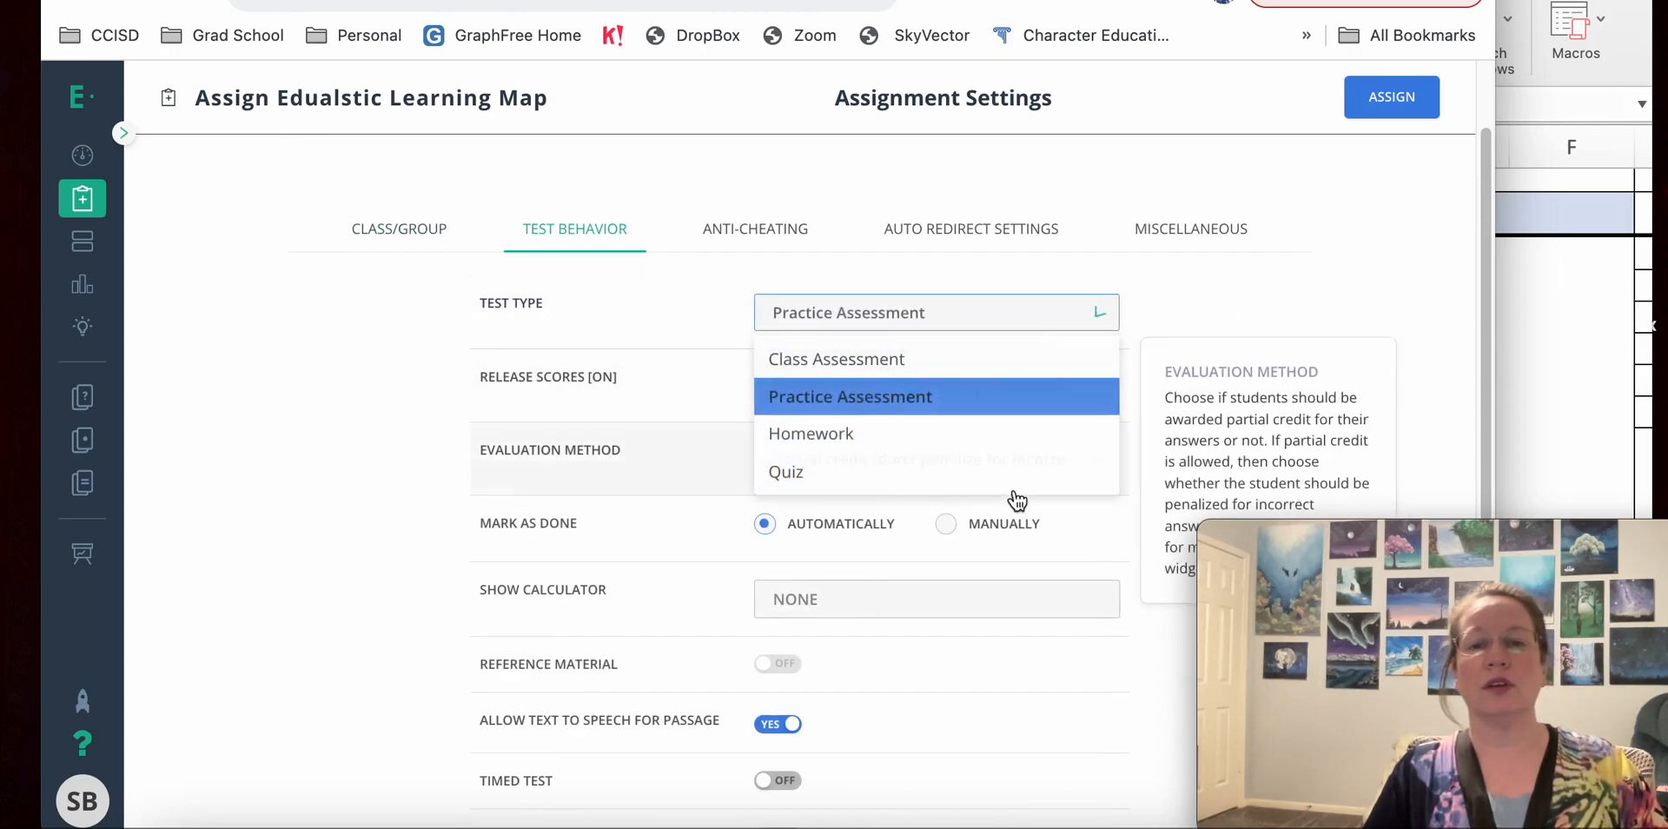
scroll(896, 481, down, 2)
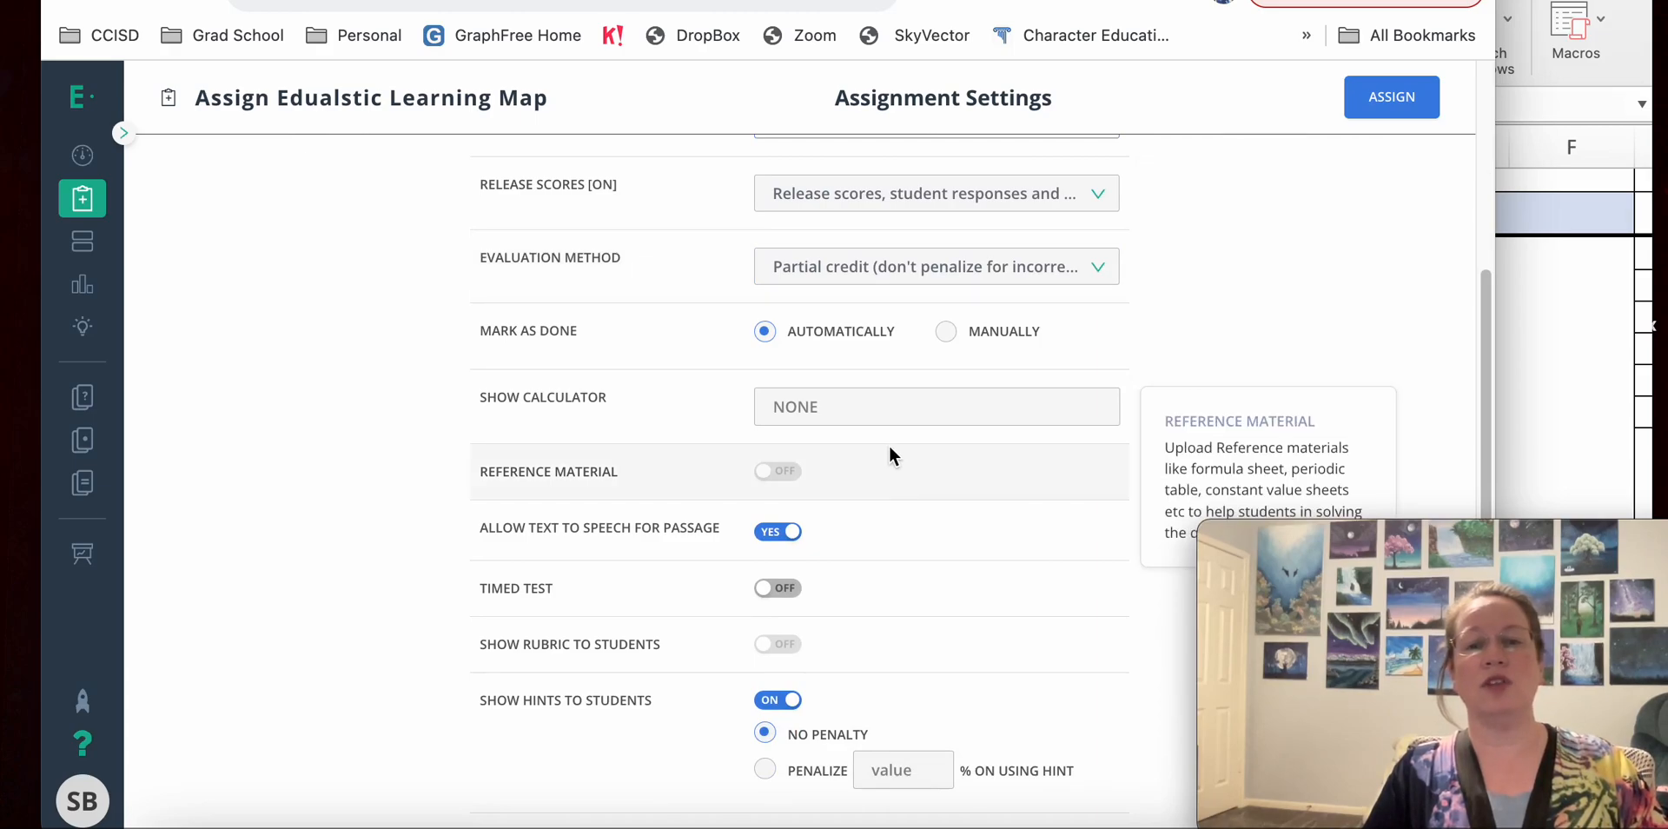
scroll(894, 461, up, 3)
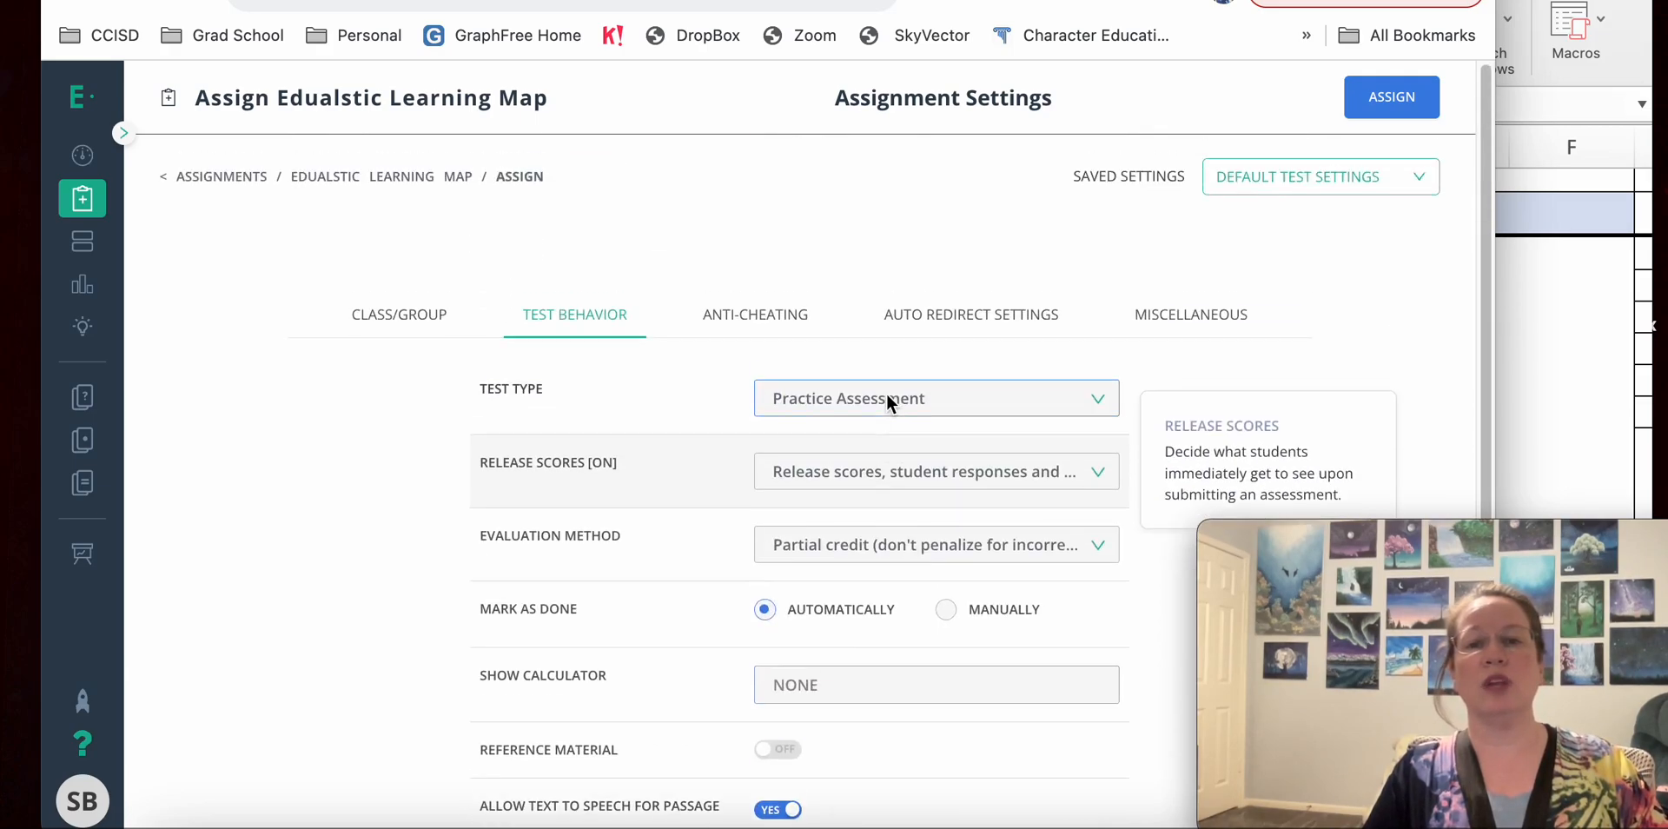
click(1399, 102)
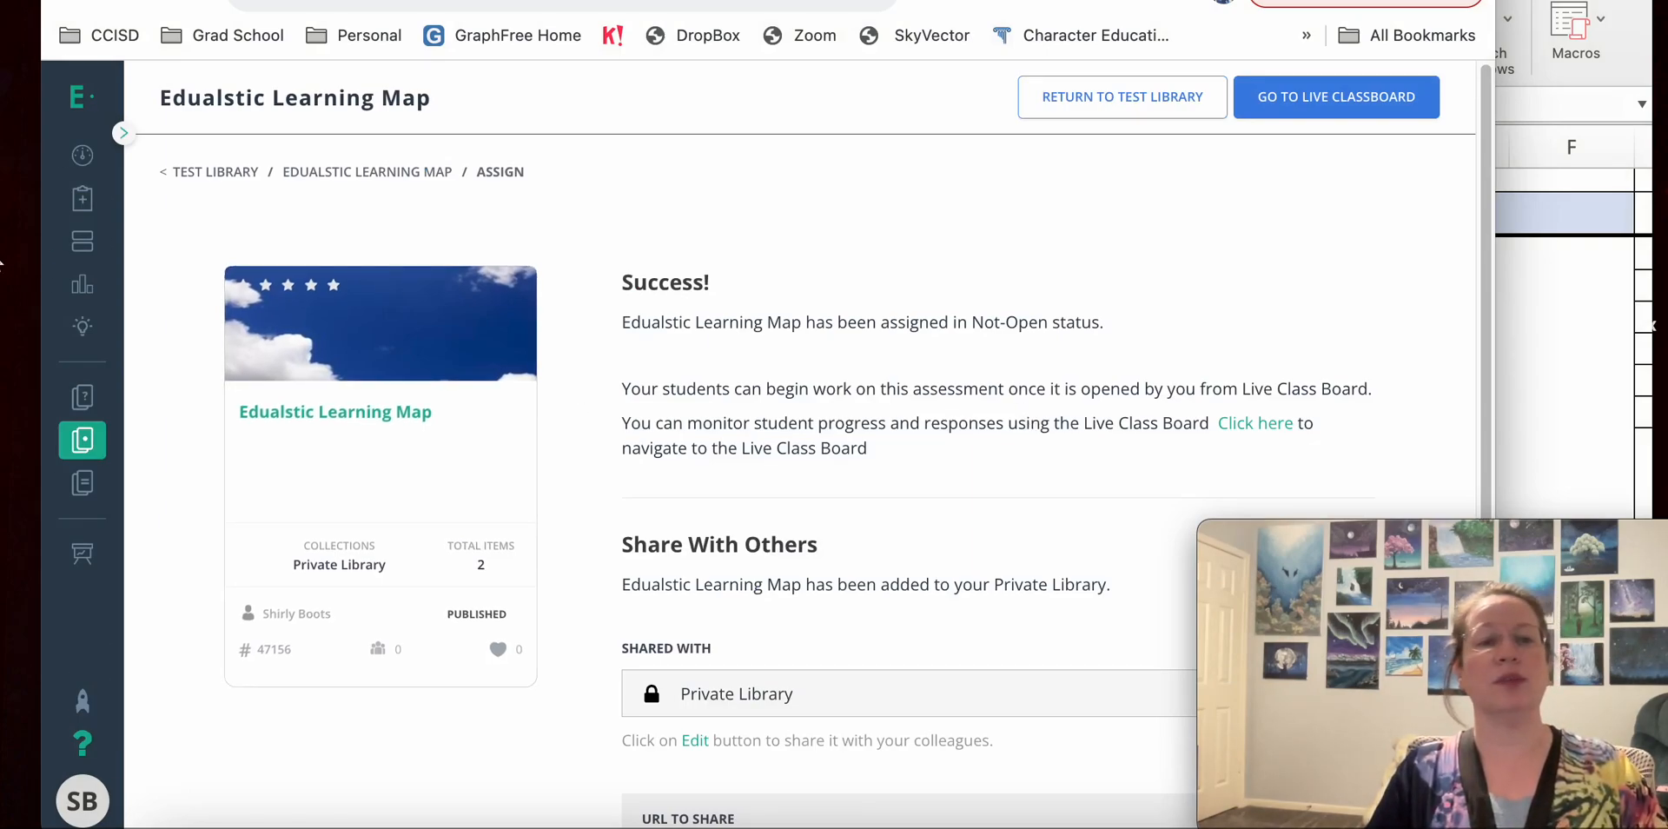
Open the live class board of the 2nd Period PreCal 2023-24 class for the Unit 1B: Learning Map assignment.
mouse_move(87, 252)
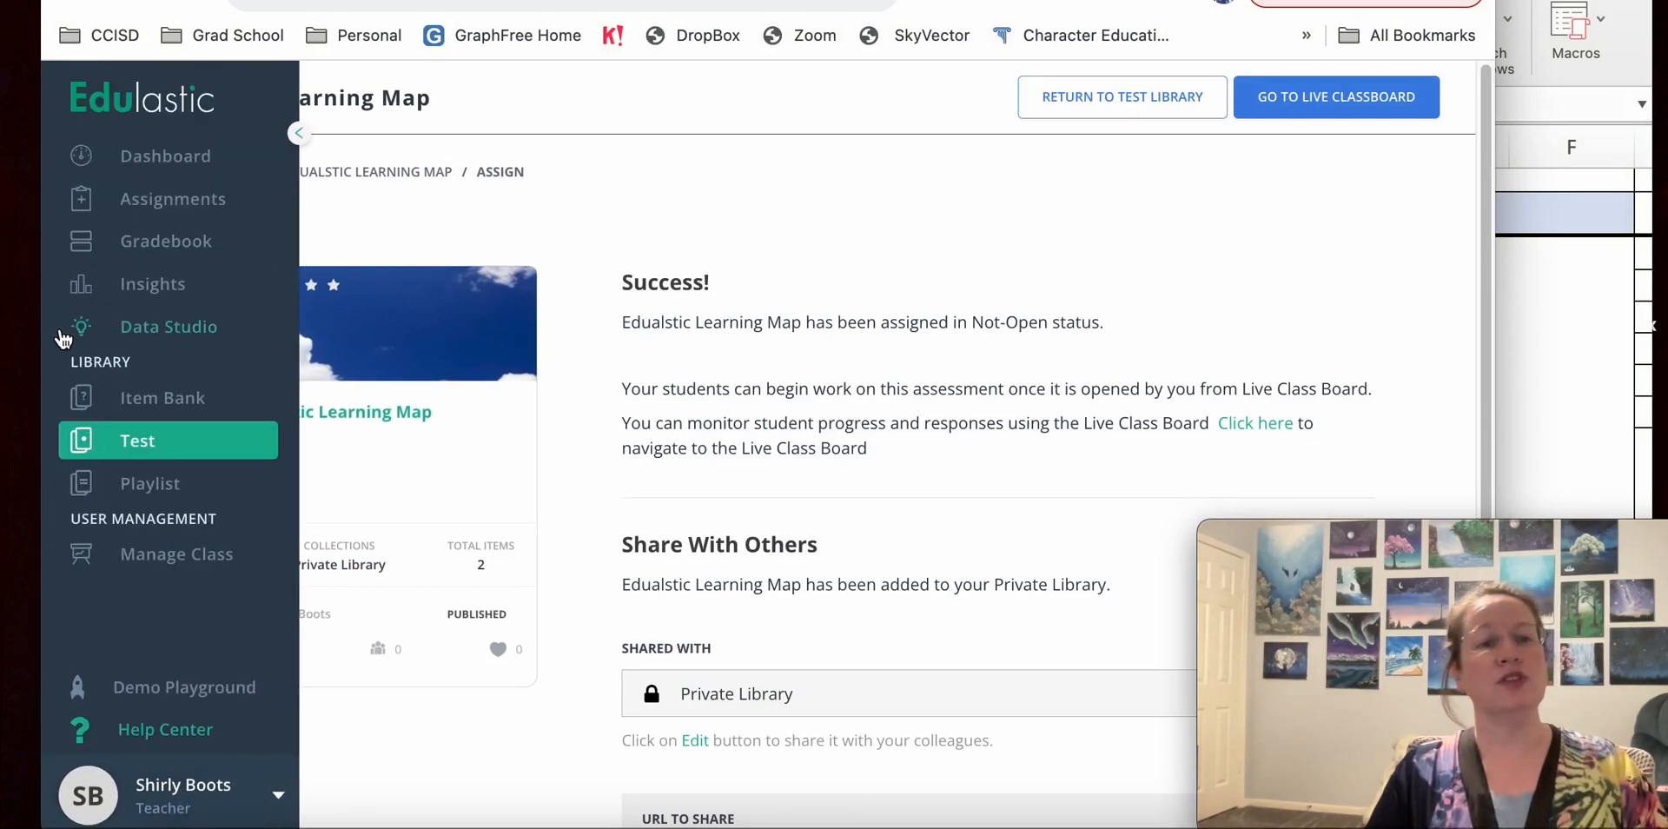
click(181, 206)
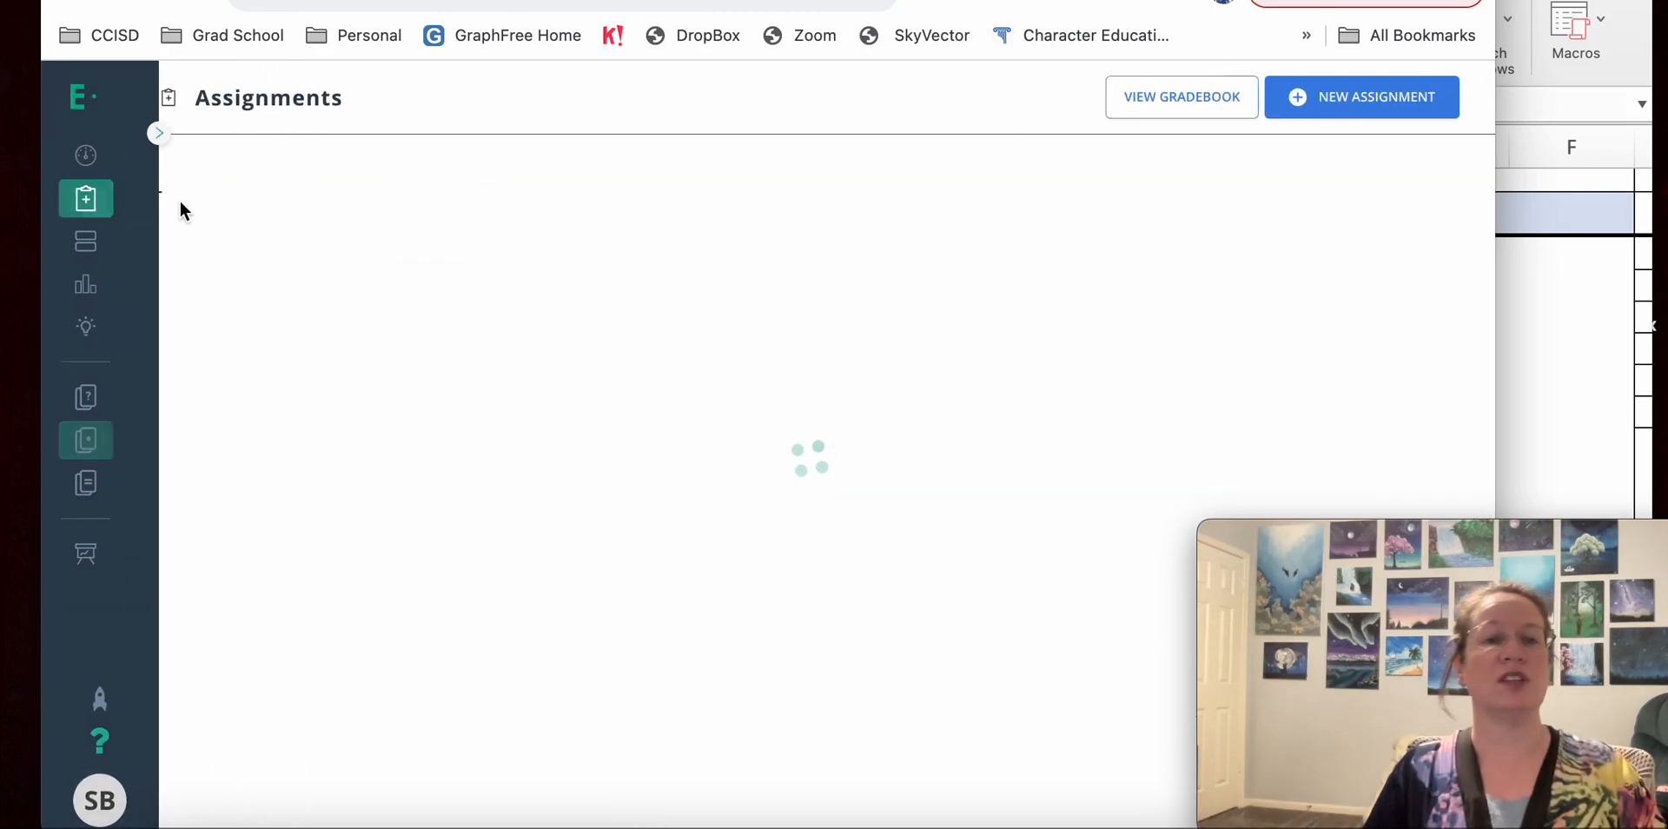
scroll(400, 493, down, 3)
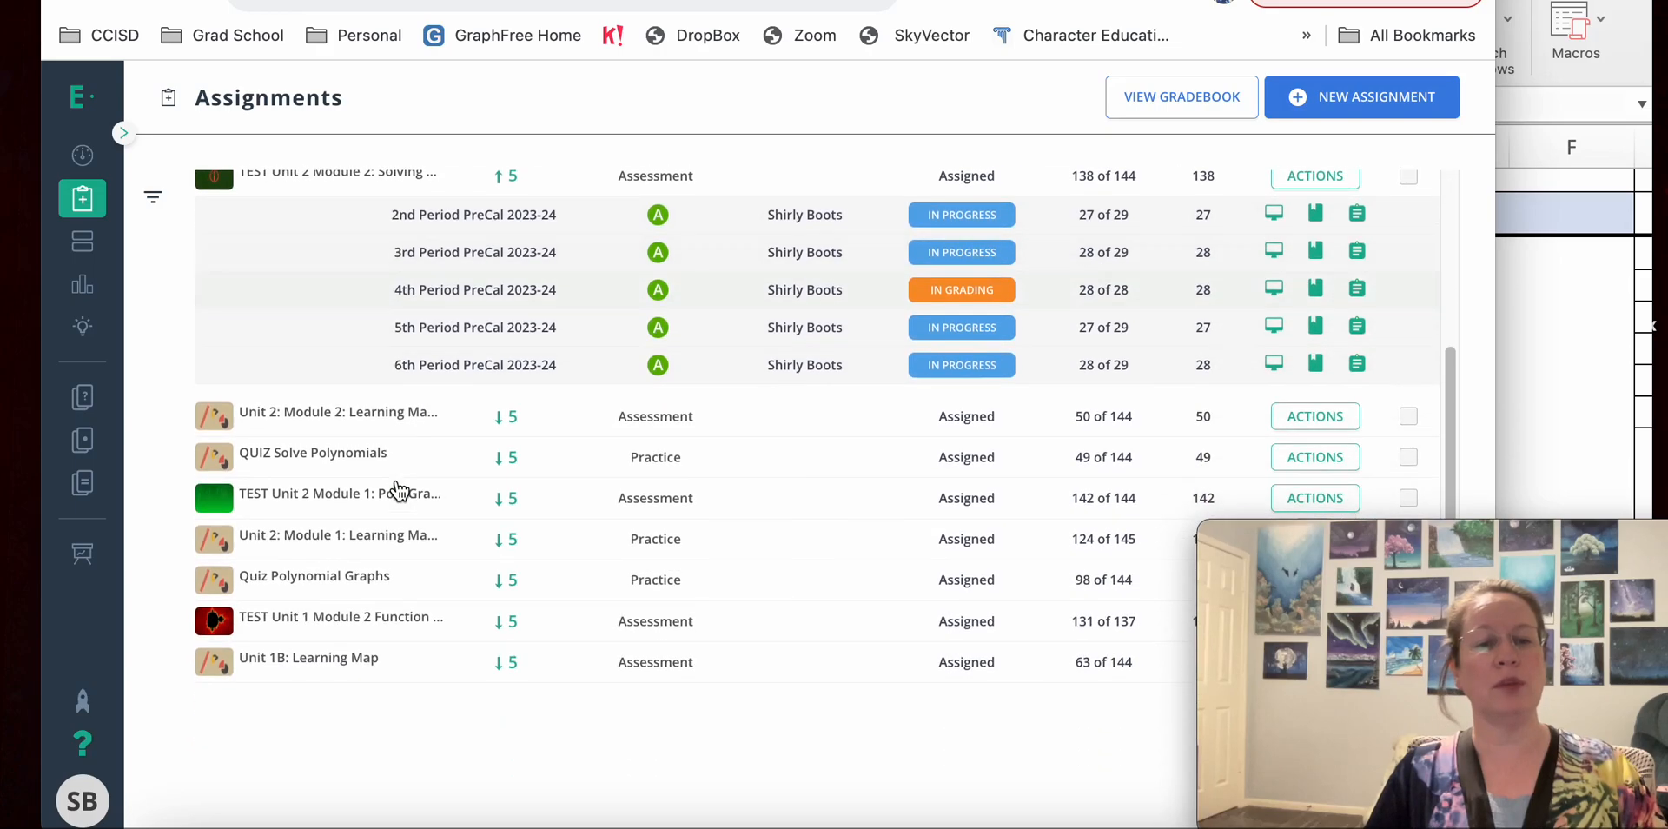
click(368, 667)
scroll(626, 599, down, 3)
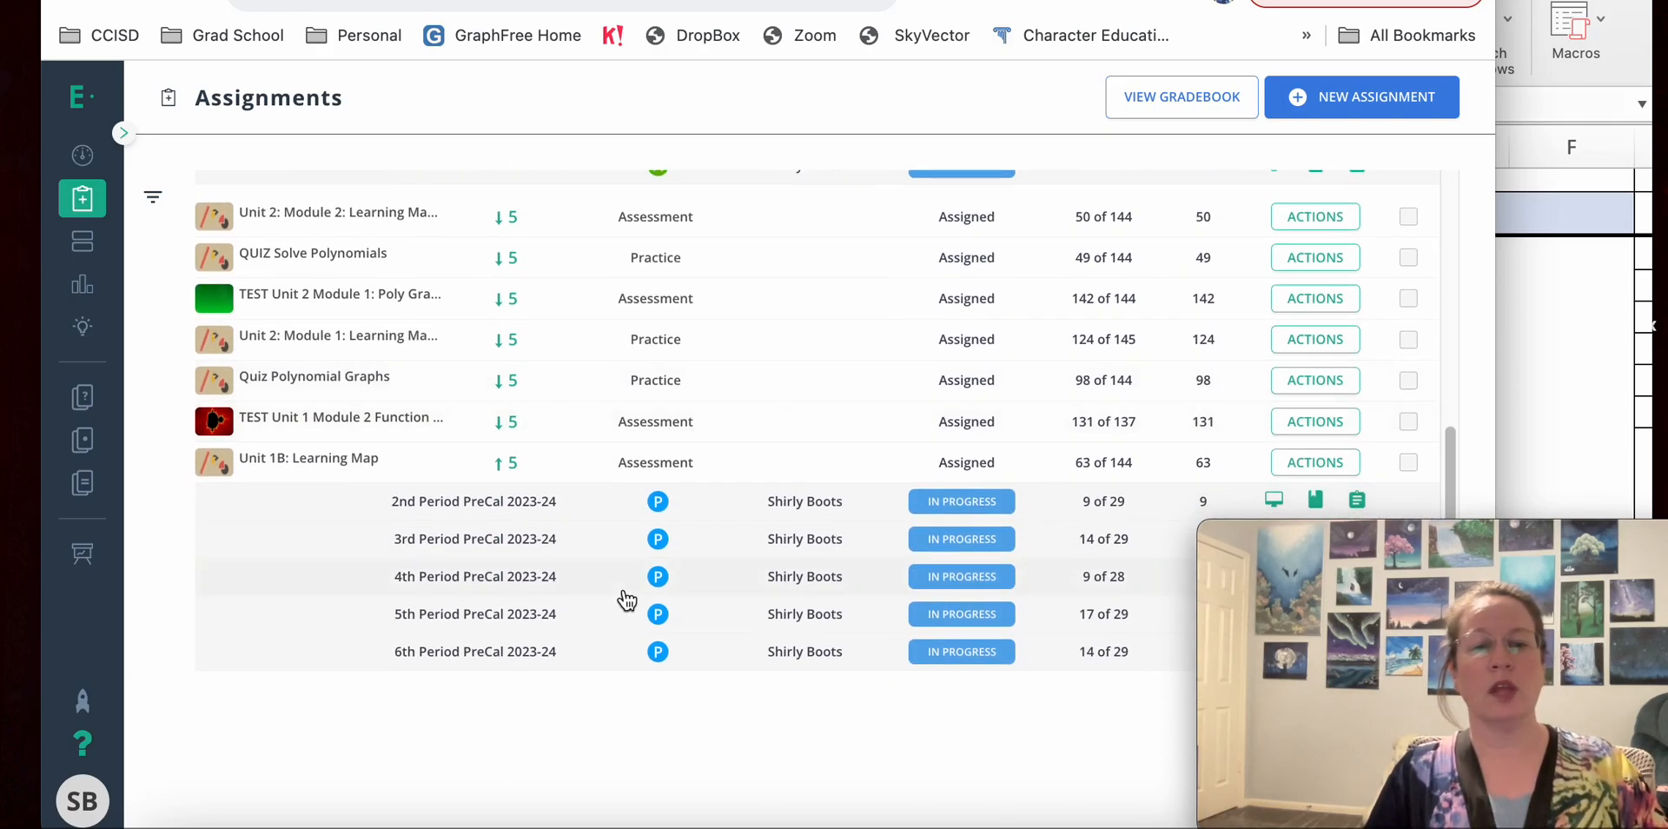
click(1274, 500)
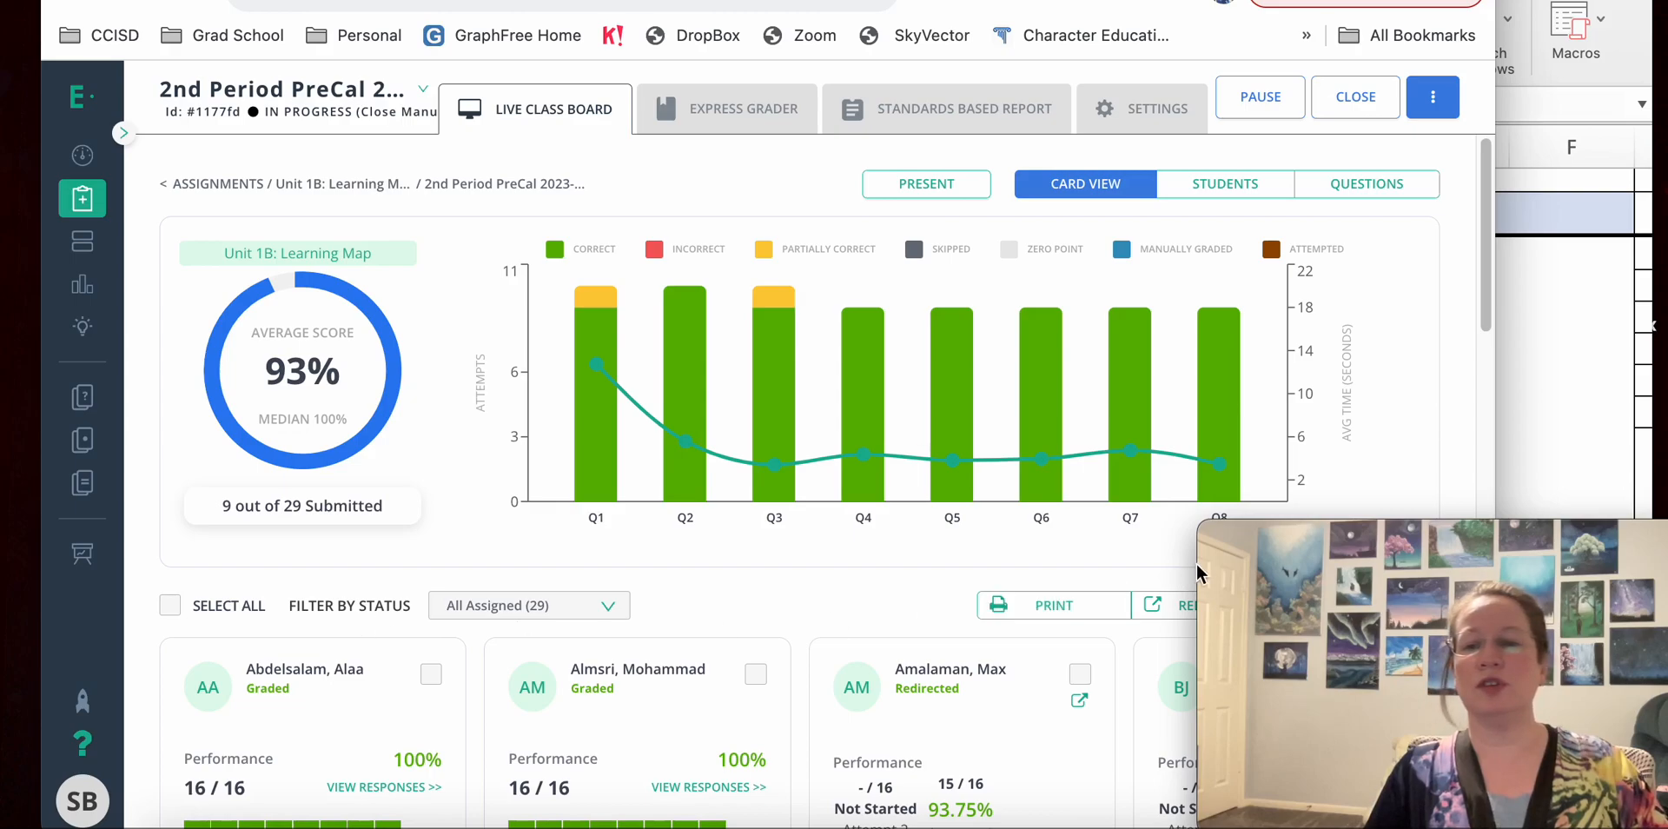
Open the Question 1 results from the class chart and examine the individual students' ratings and scores.
mouse_move(1266, 541)
drag(1346, 542, 601, 565)
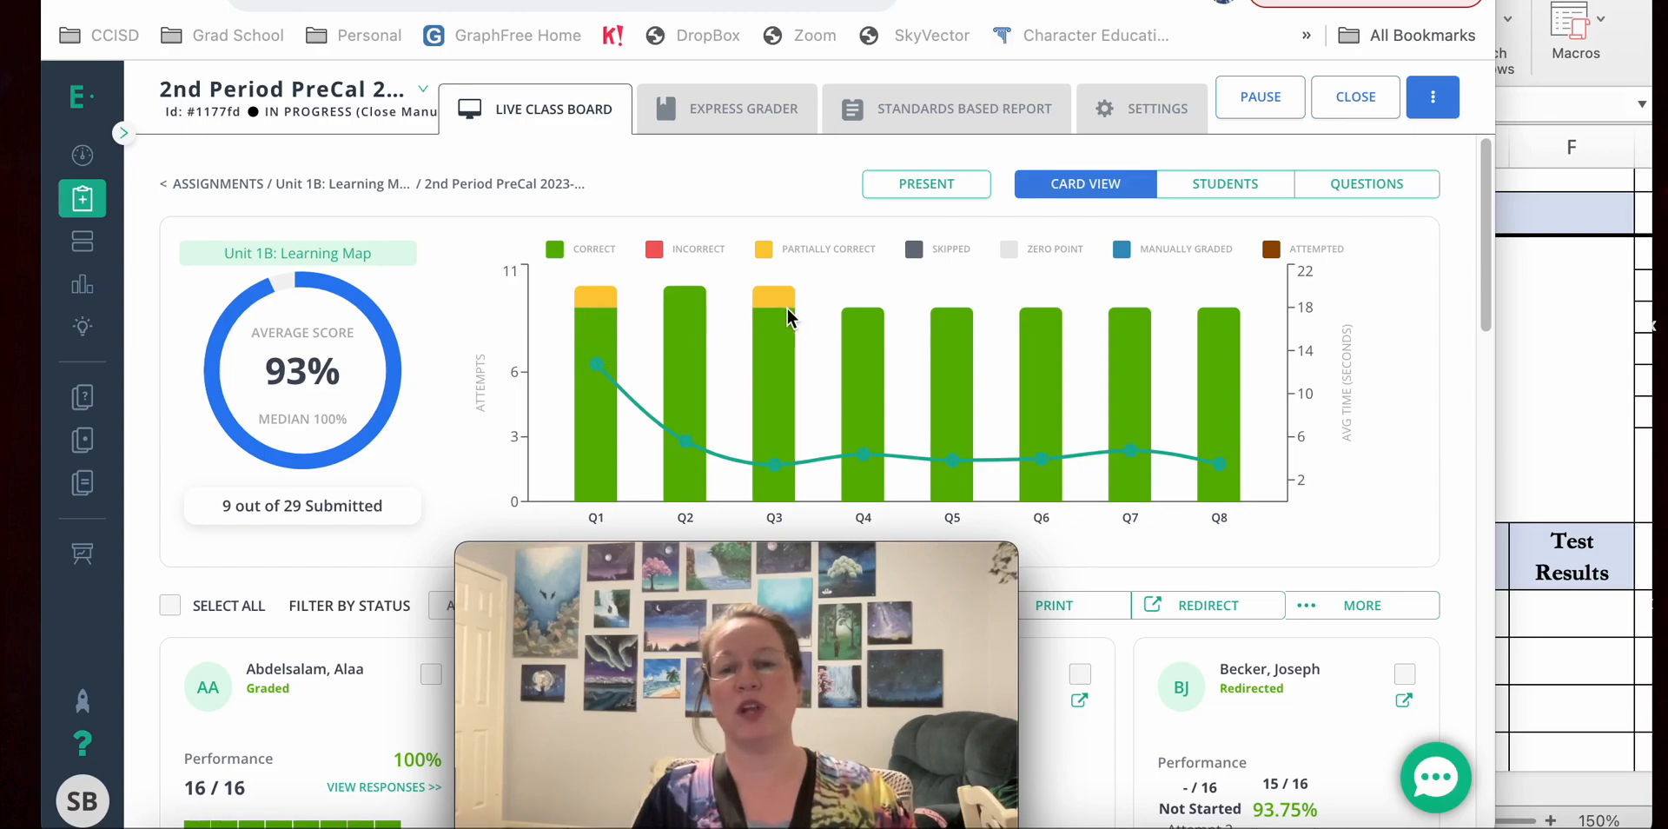
mouse_move(721, 575)
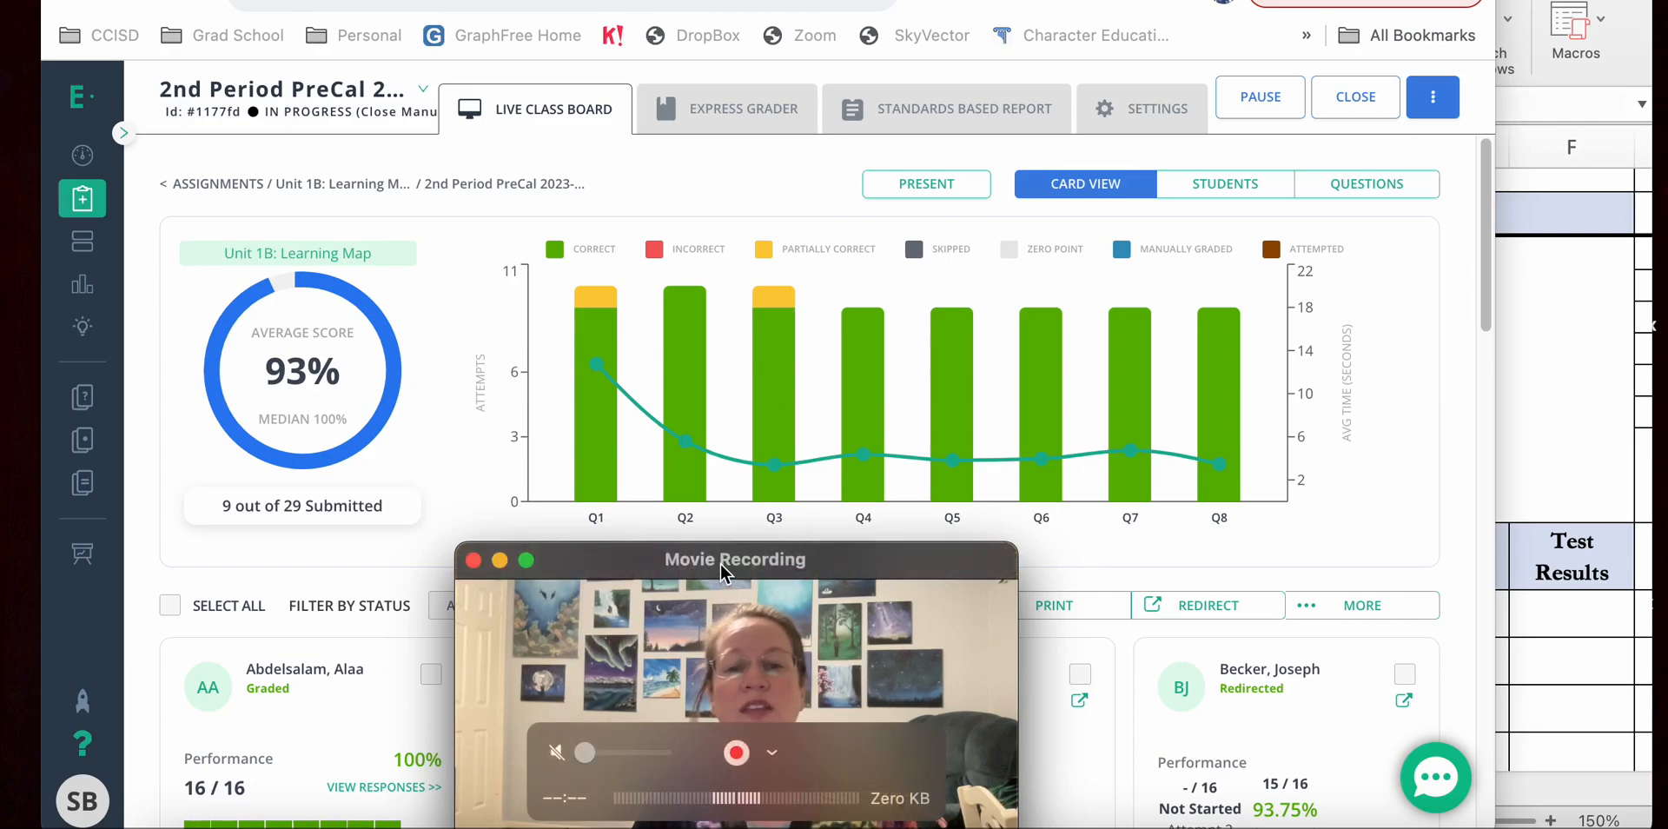
click(588, 315)
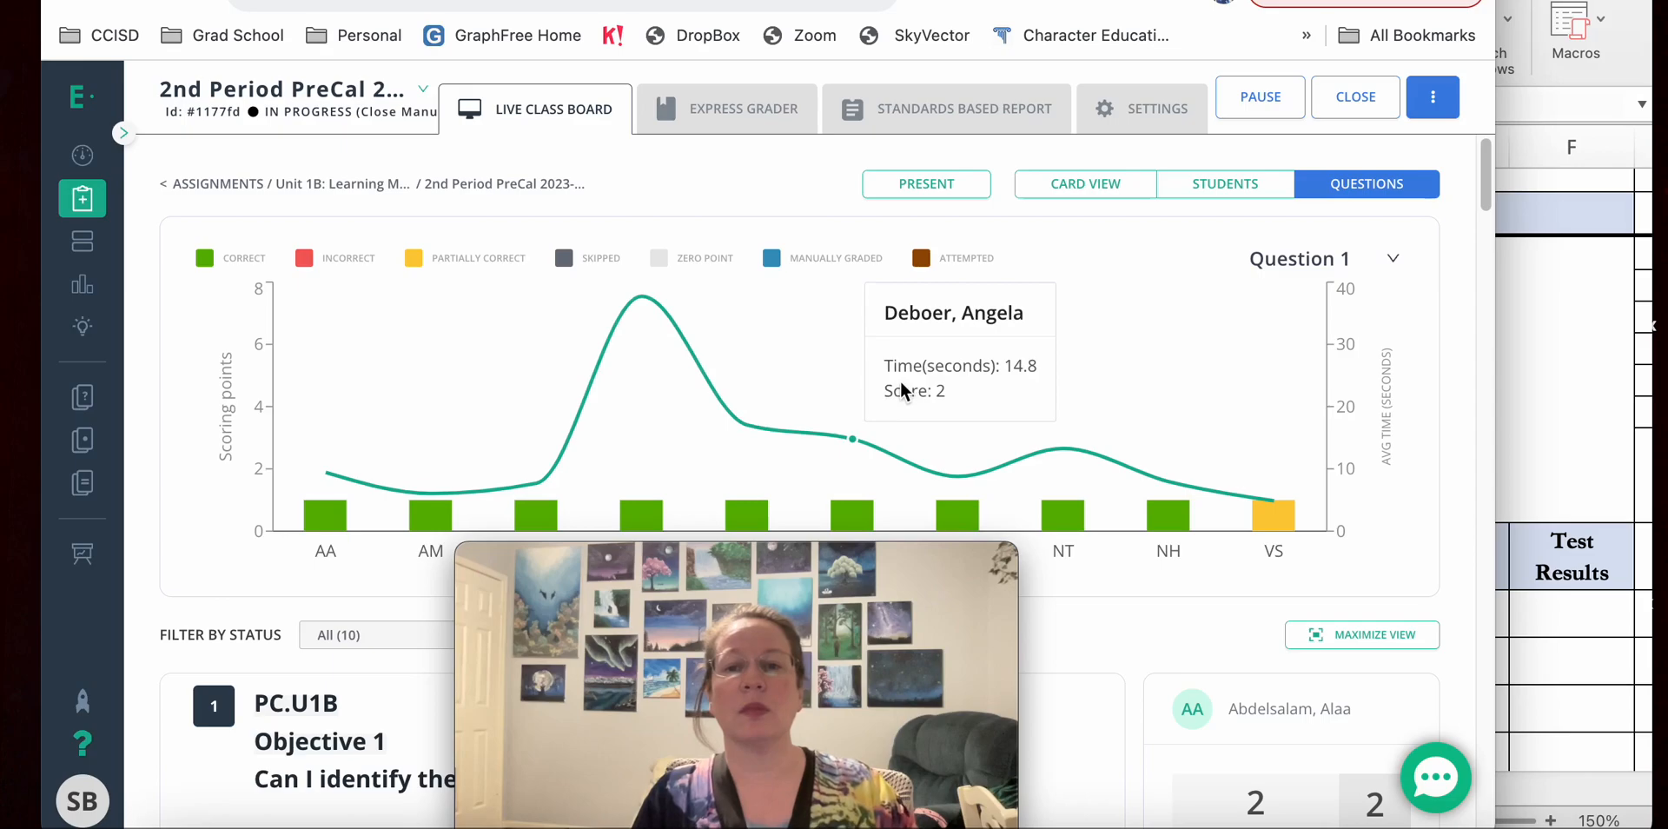
scroll(821, 417, down, 2)
scroll(808, 406, down, 4)
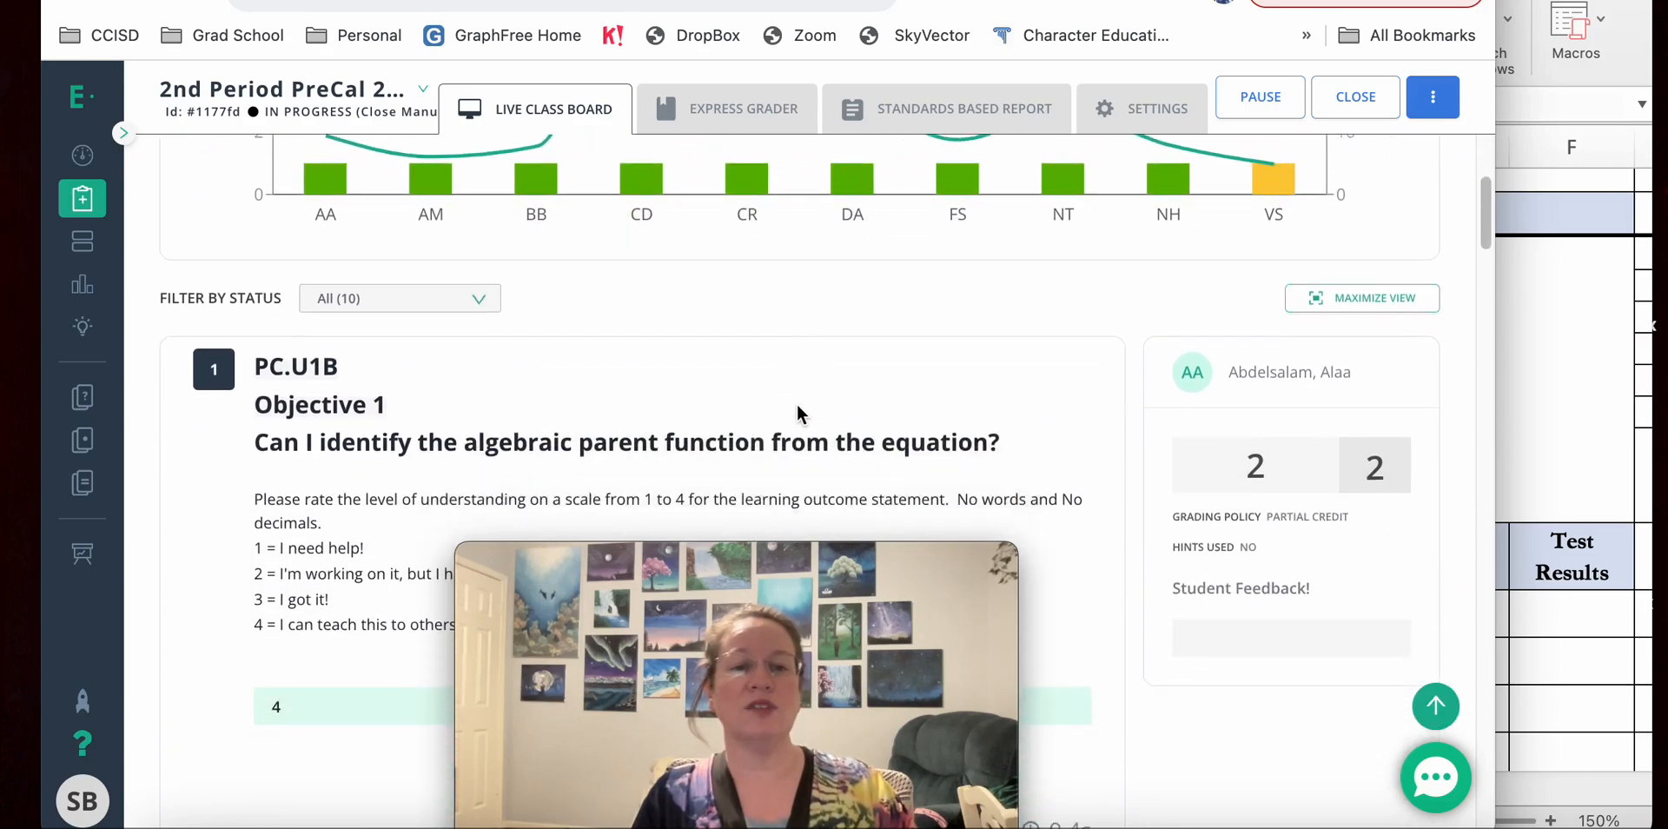
scroll(340, 254, up, 1)
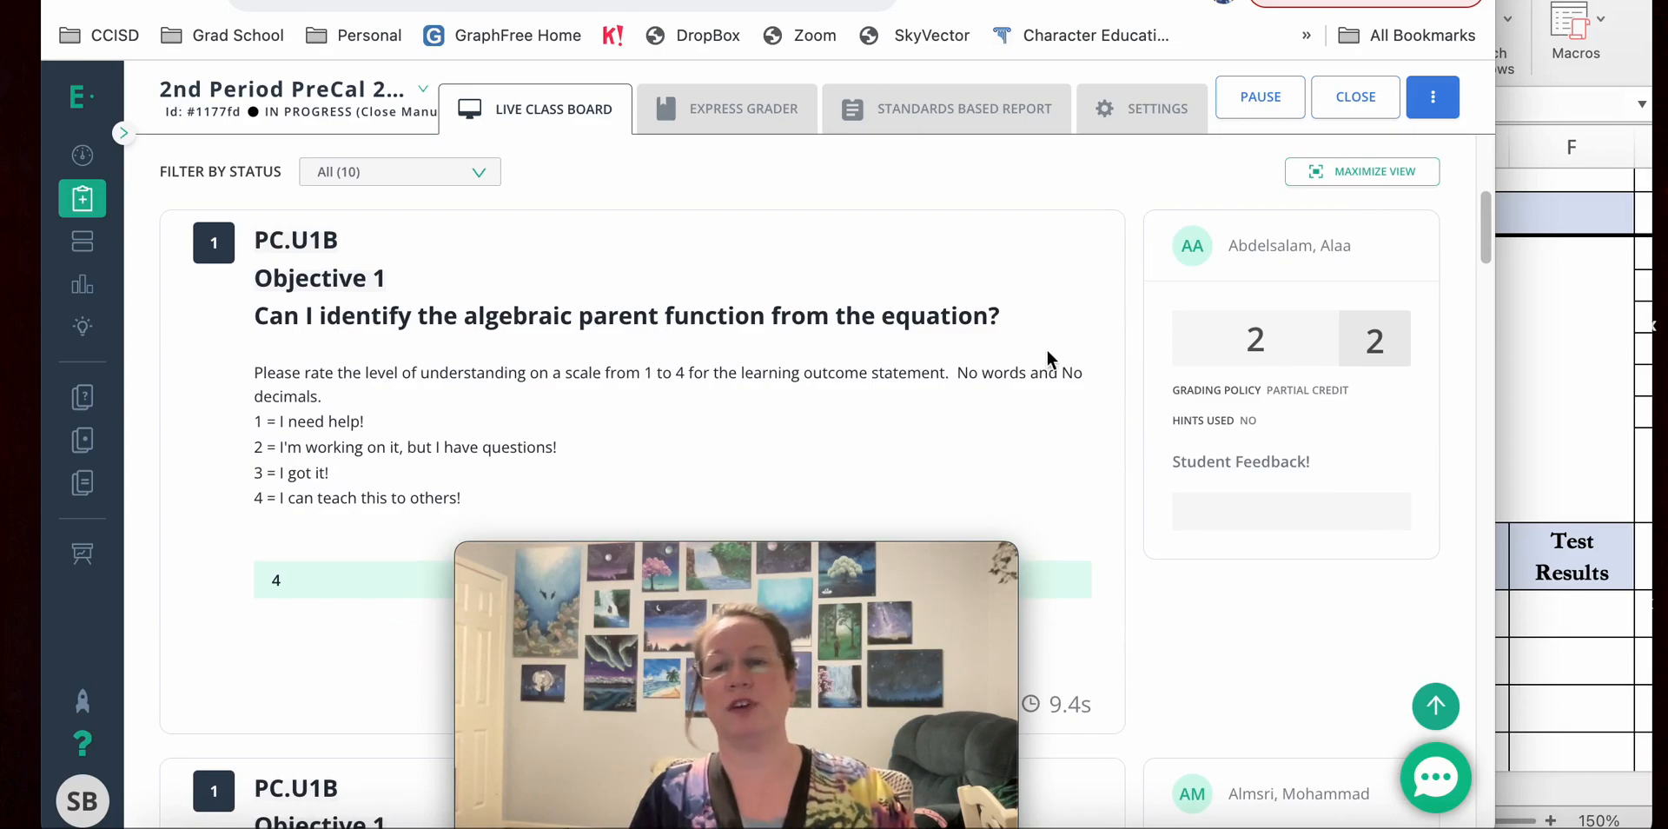
scroll(1271, 287, down, 6)
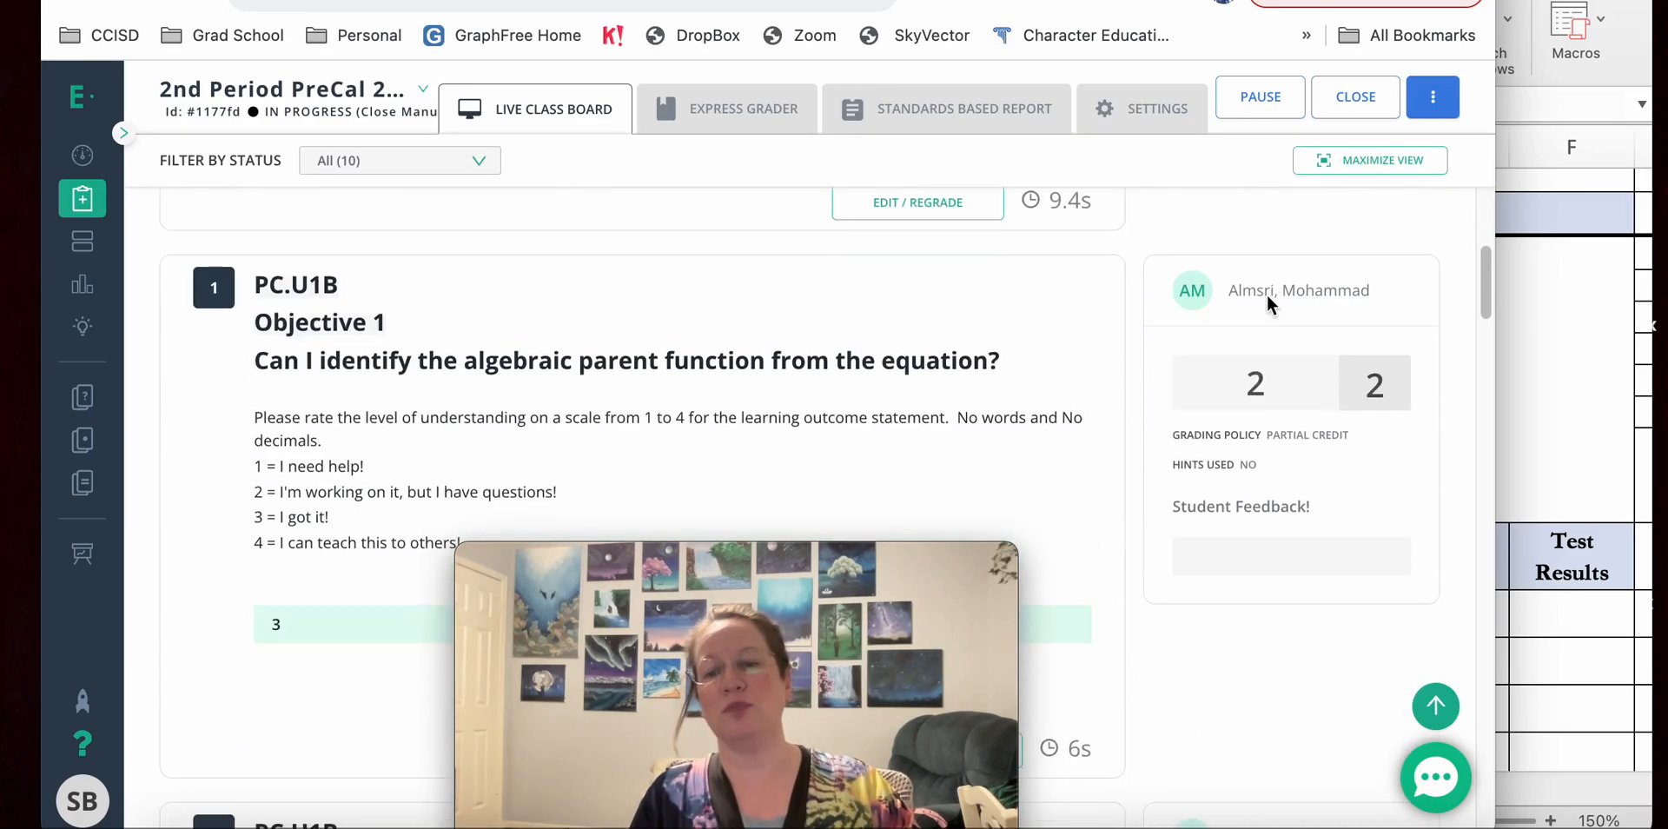
scroll(925, 305, up, 10)
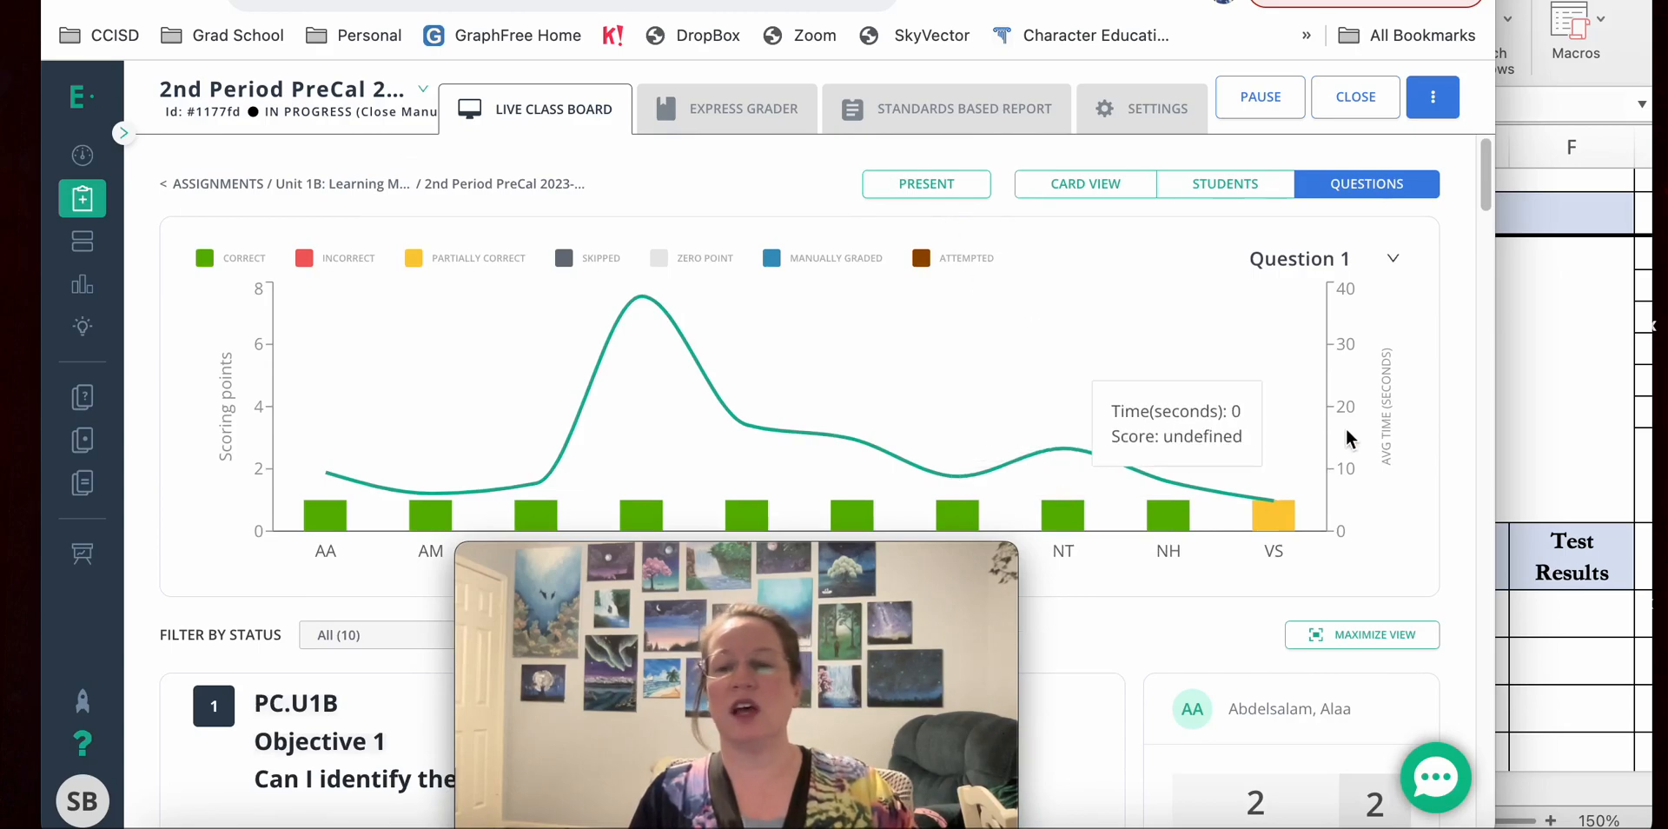
Return to the card view and review each student's status, score and attempts on the Unit 1B learning map.
click(1081, 181)
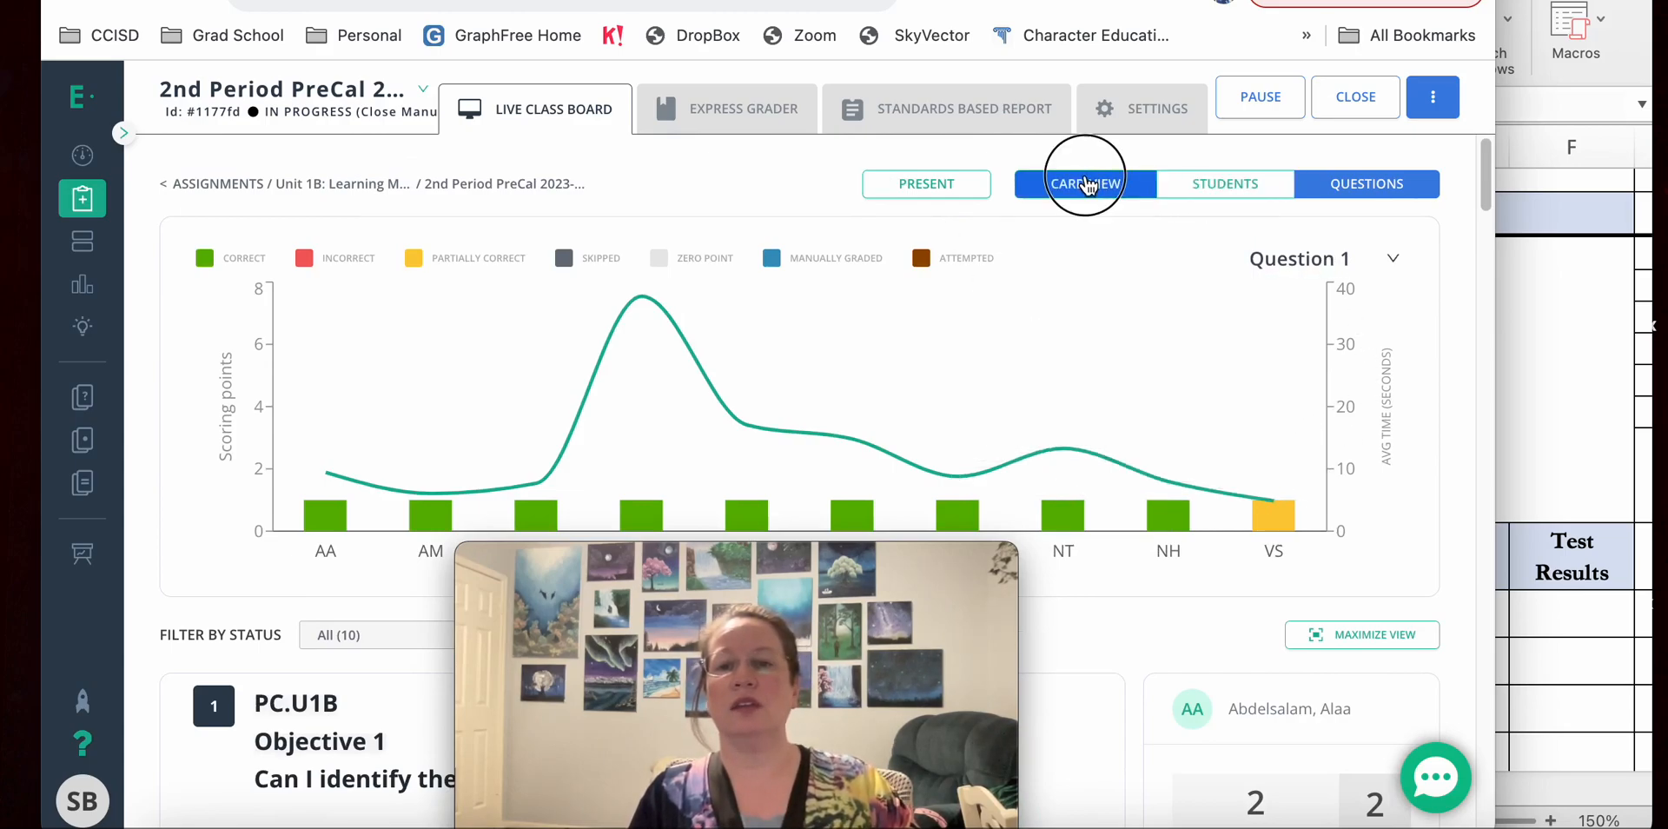
drag(737, 570, 1358, 536)
scroll(916, 617, down, 5)
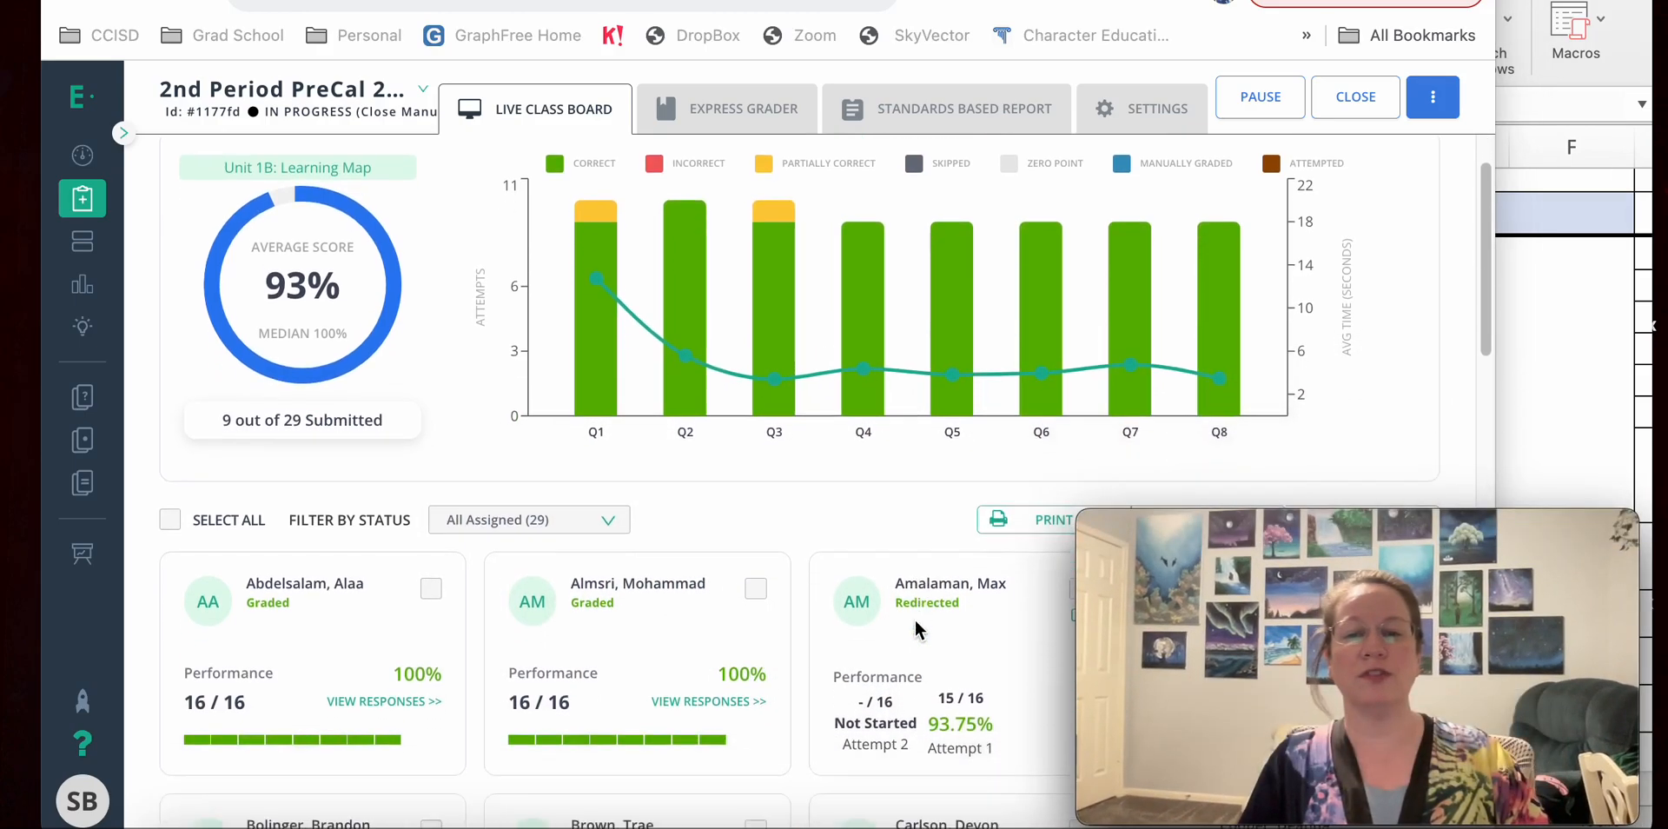
scroll(916, 614, down, 3)
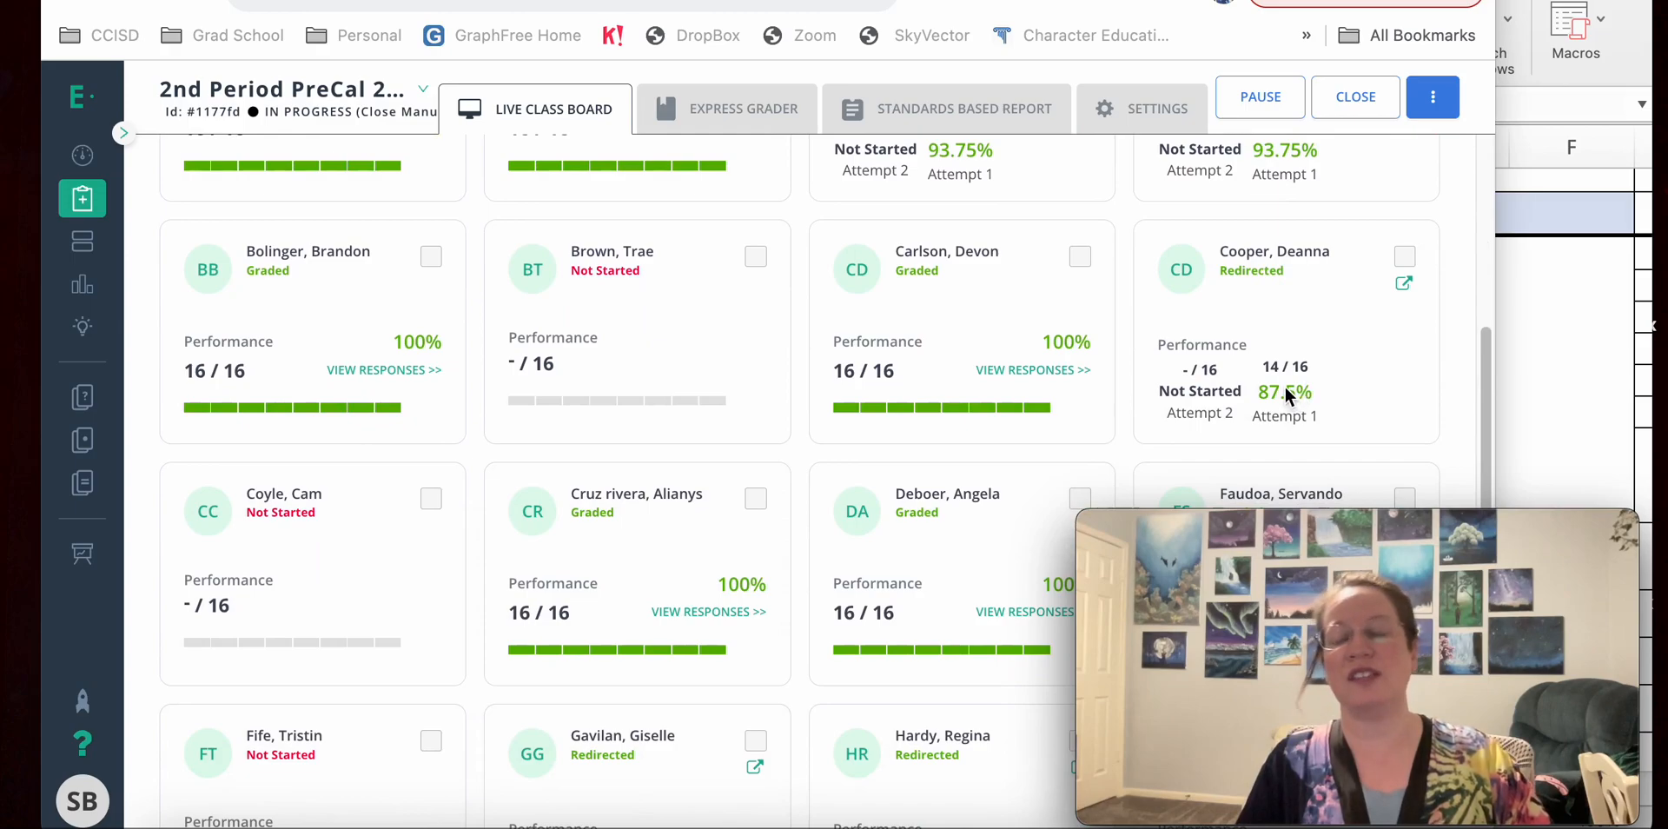
scroll(1281, 378, down, 5)
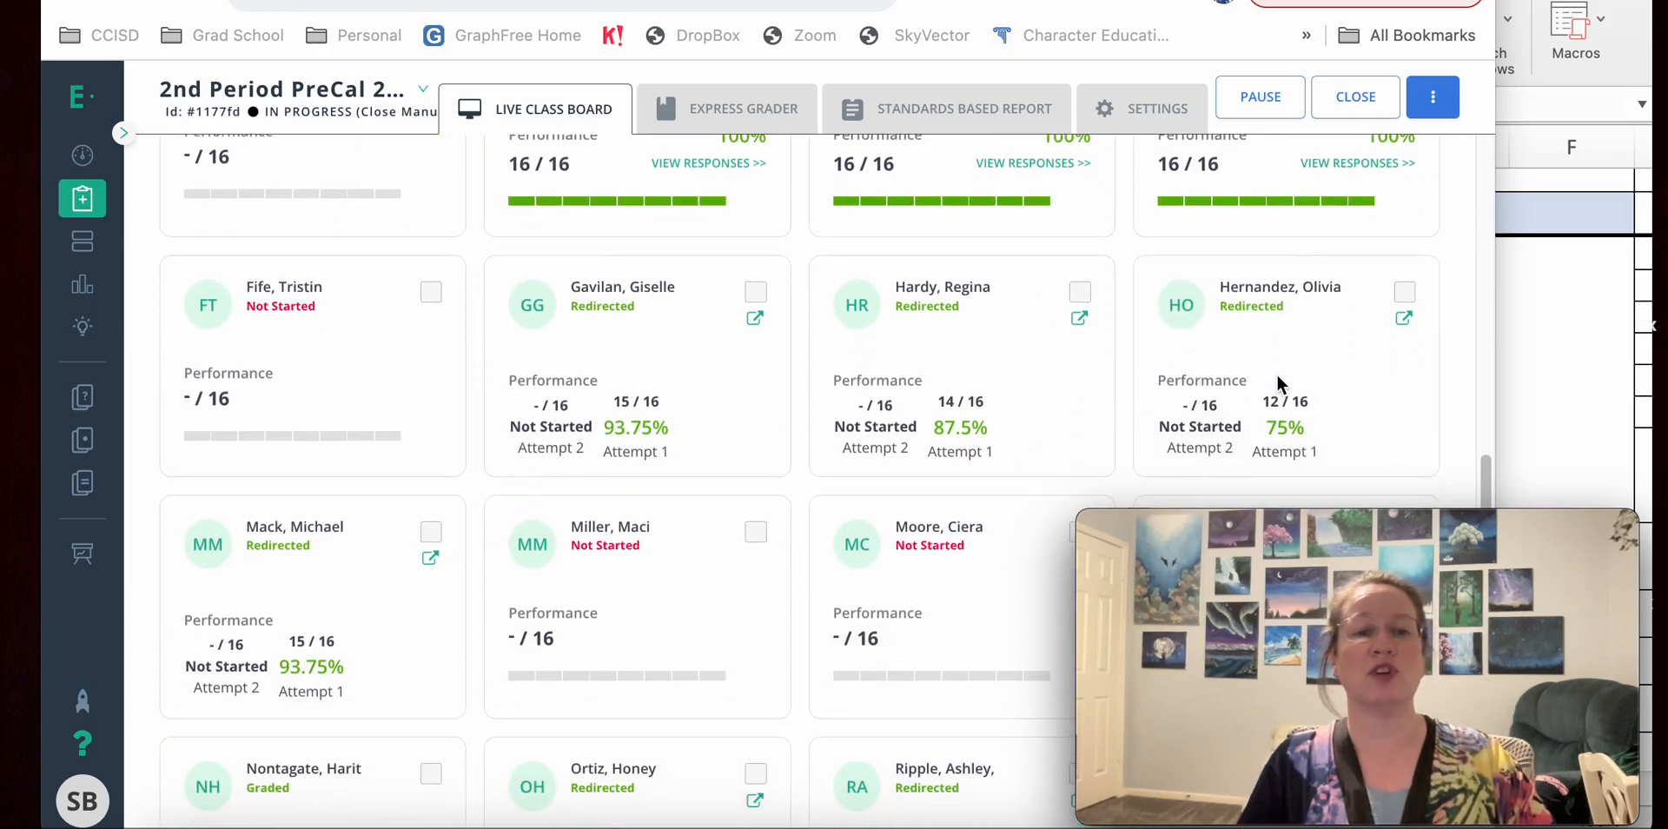
scroll(1275, 374, down, 2)
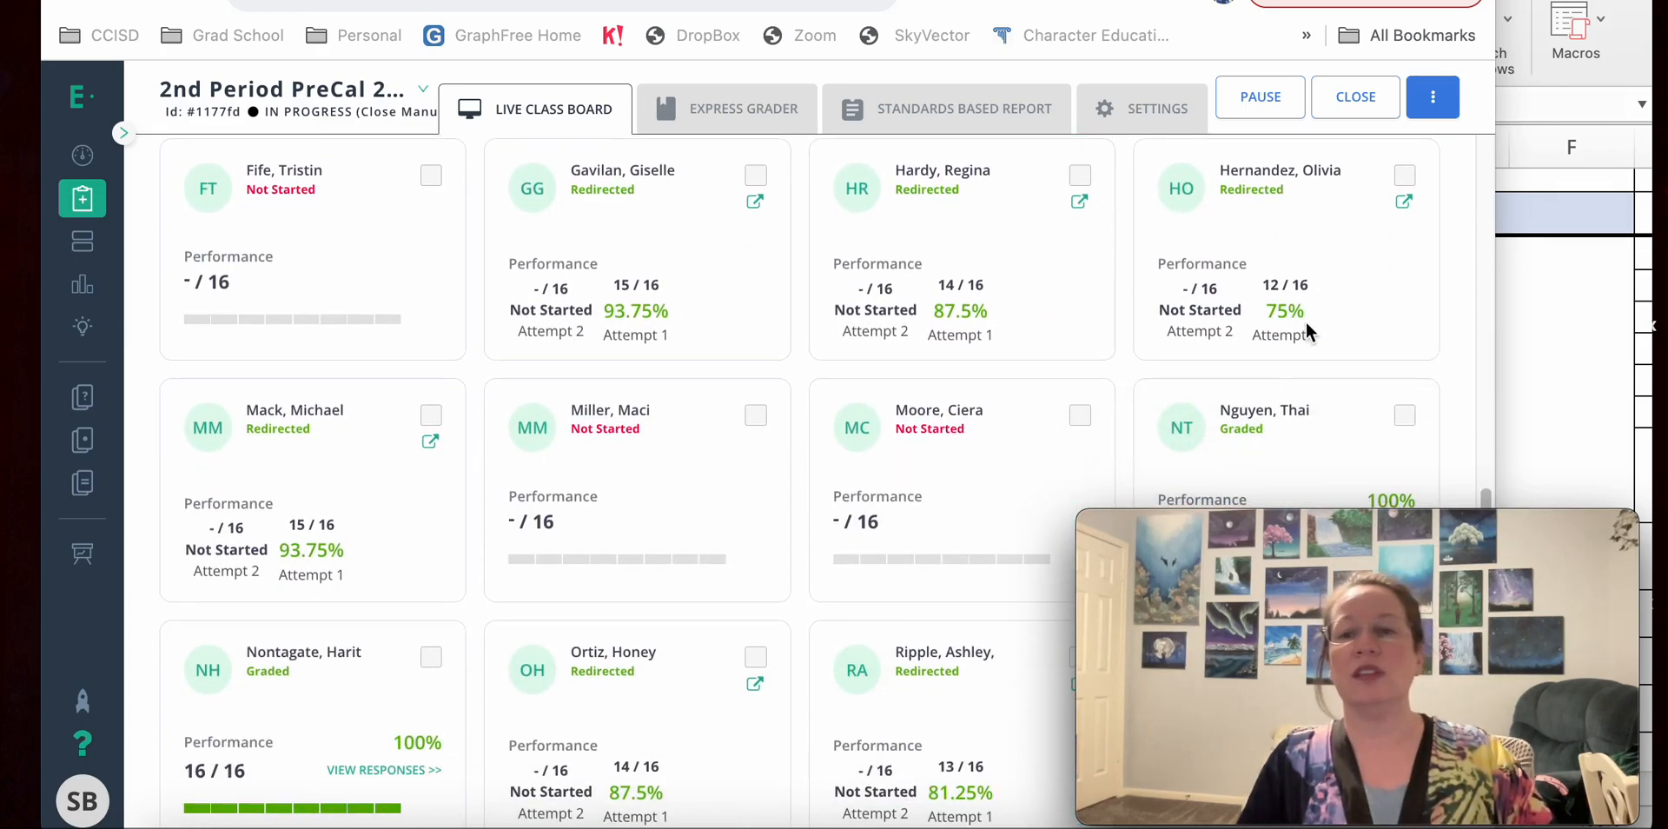
scroll(1274, 315, down, 1)
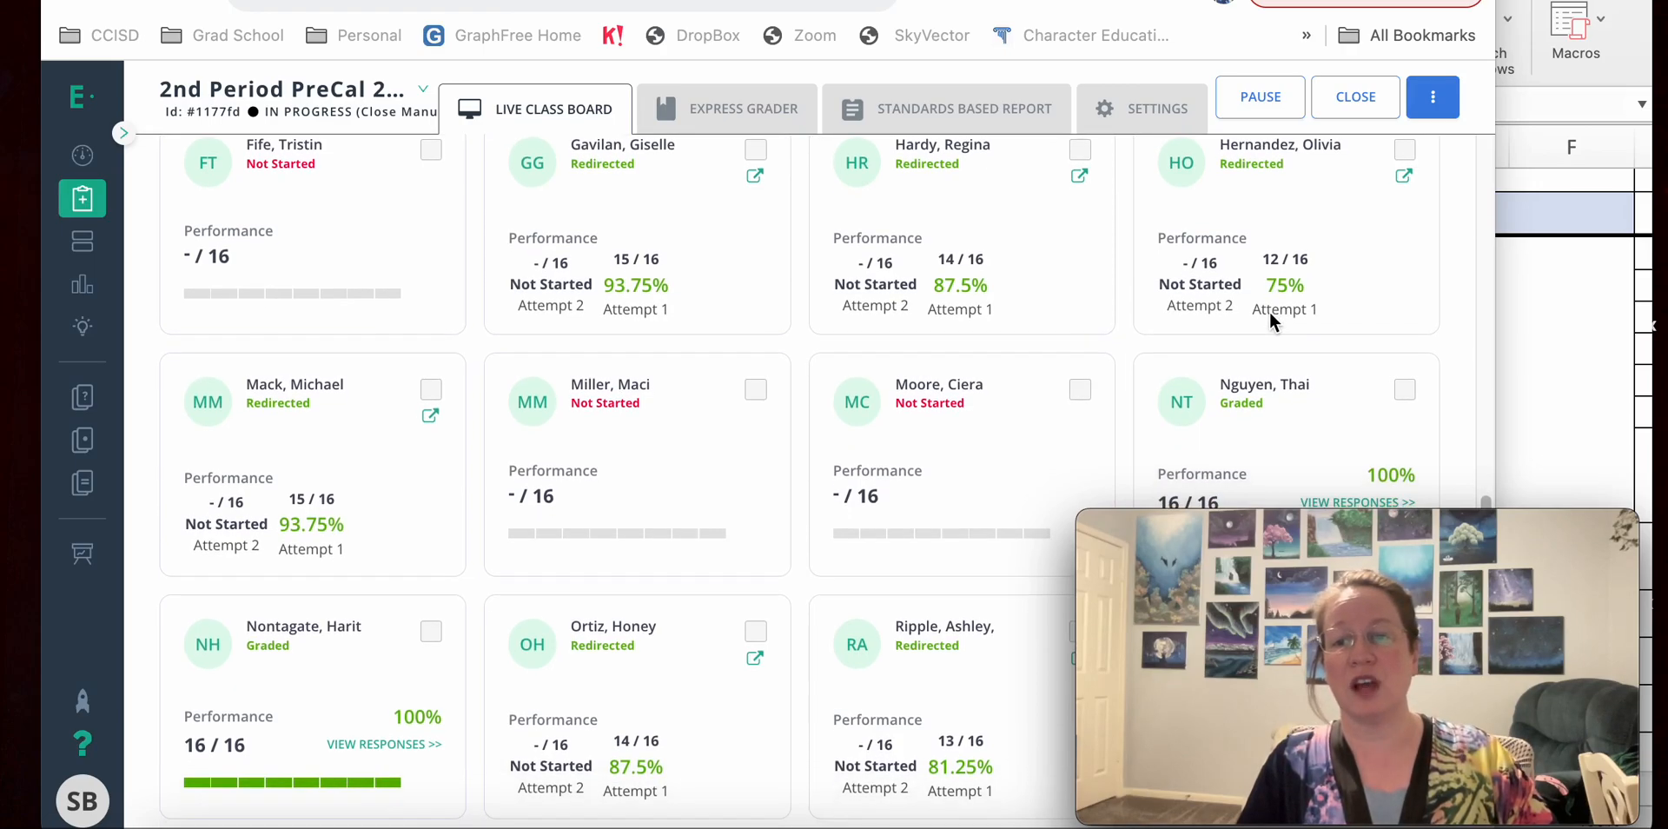
scroll(1269, 315, down, 5)
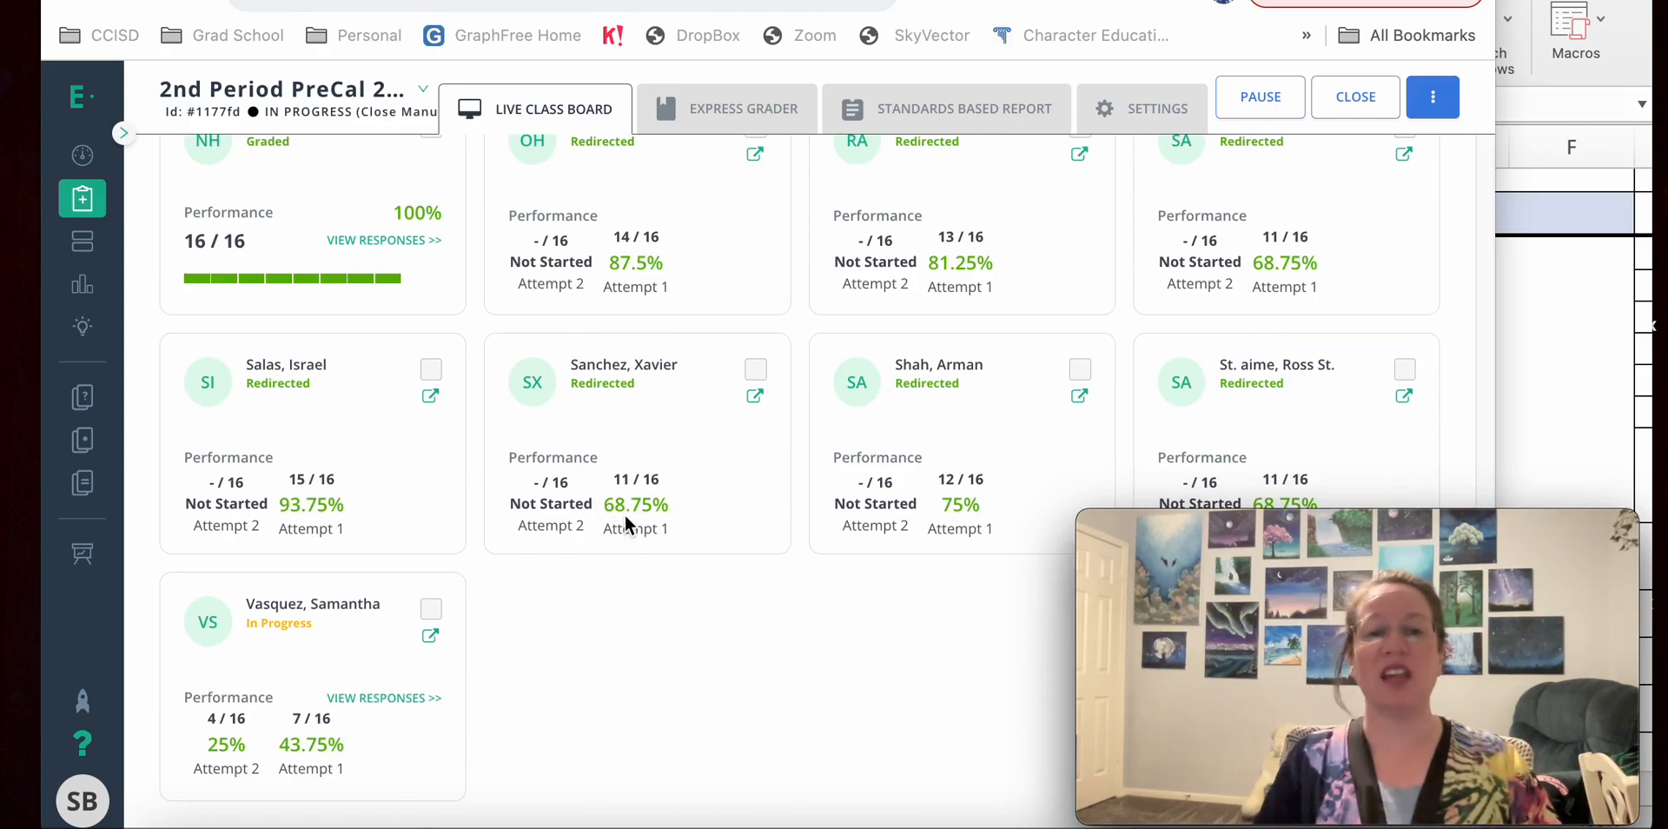
scroll(624, 514, up, 7)
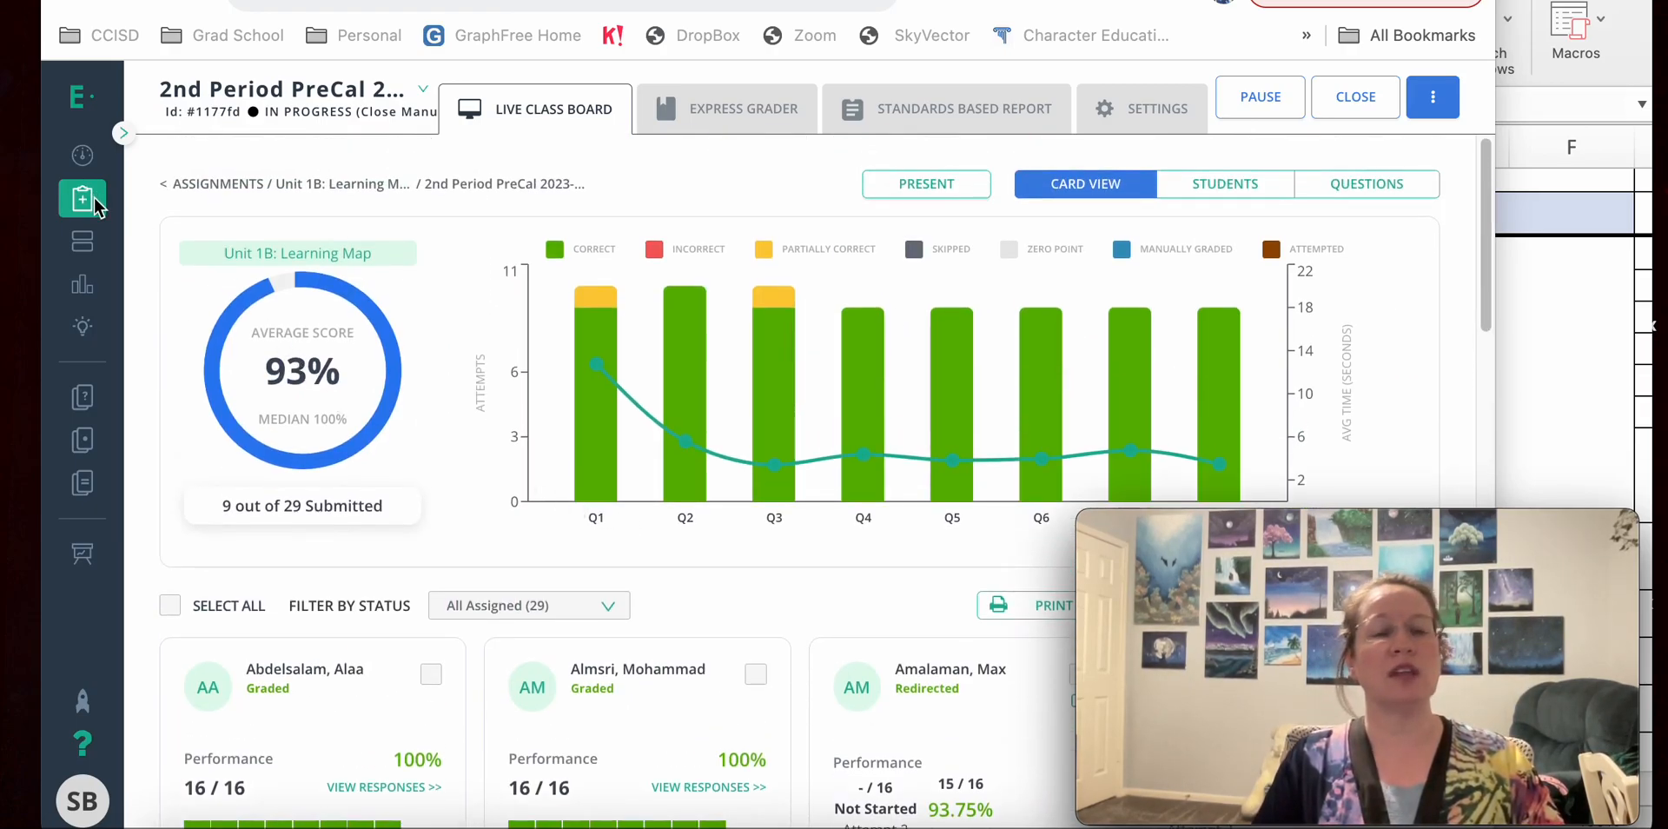
Check the assignments list, switch to the test library and show only the tests created by the account owner.
click(139, 219)
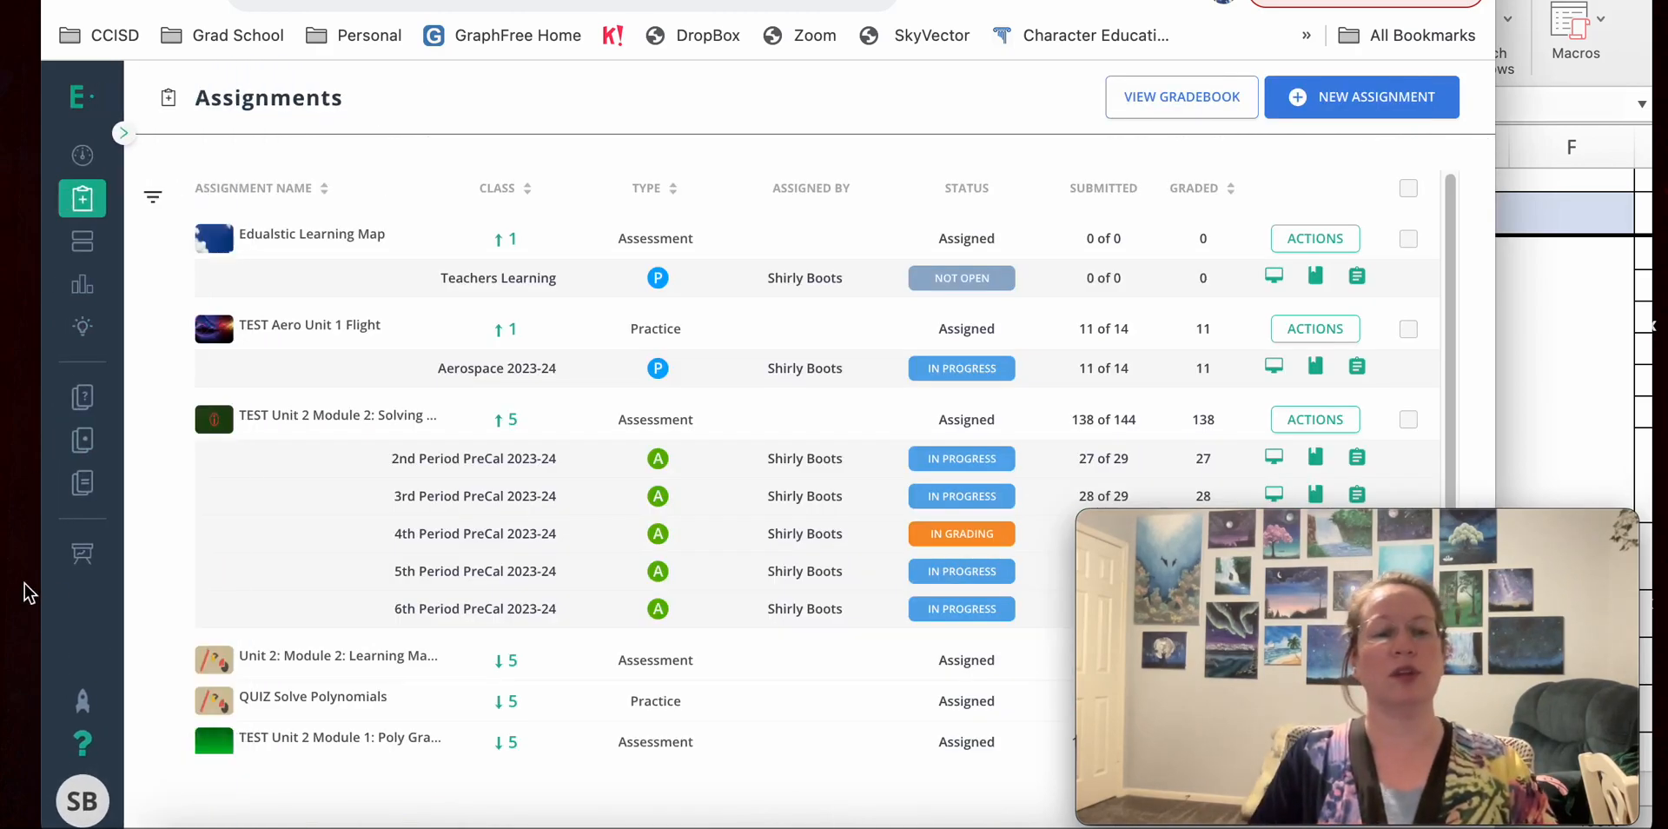
click(139, 442)
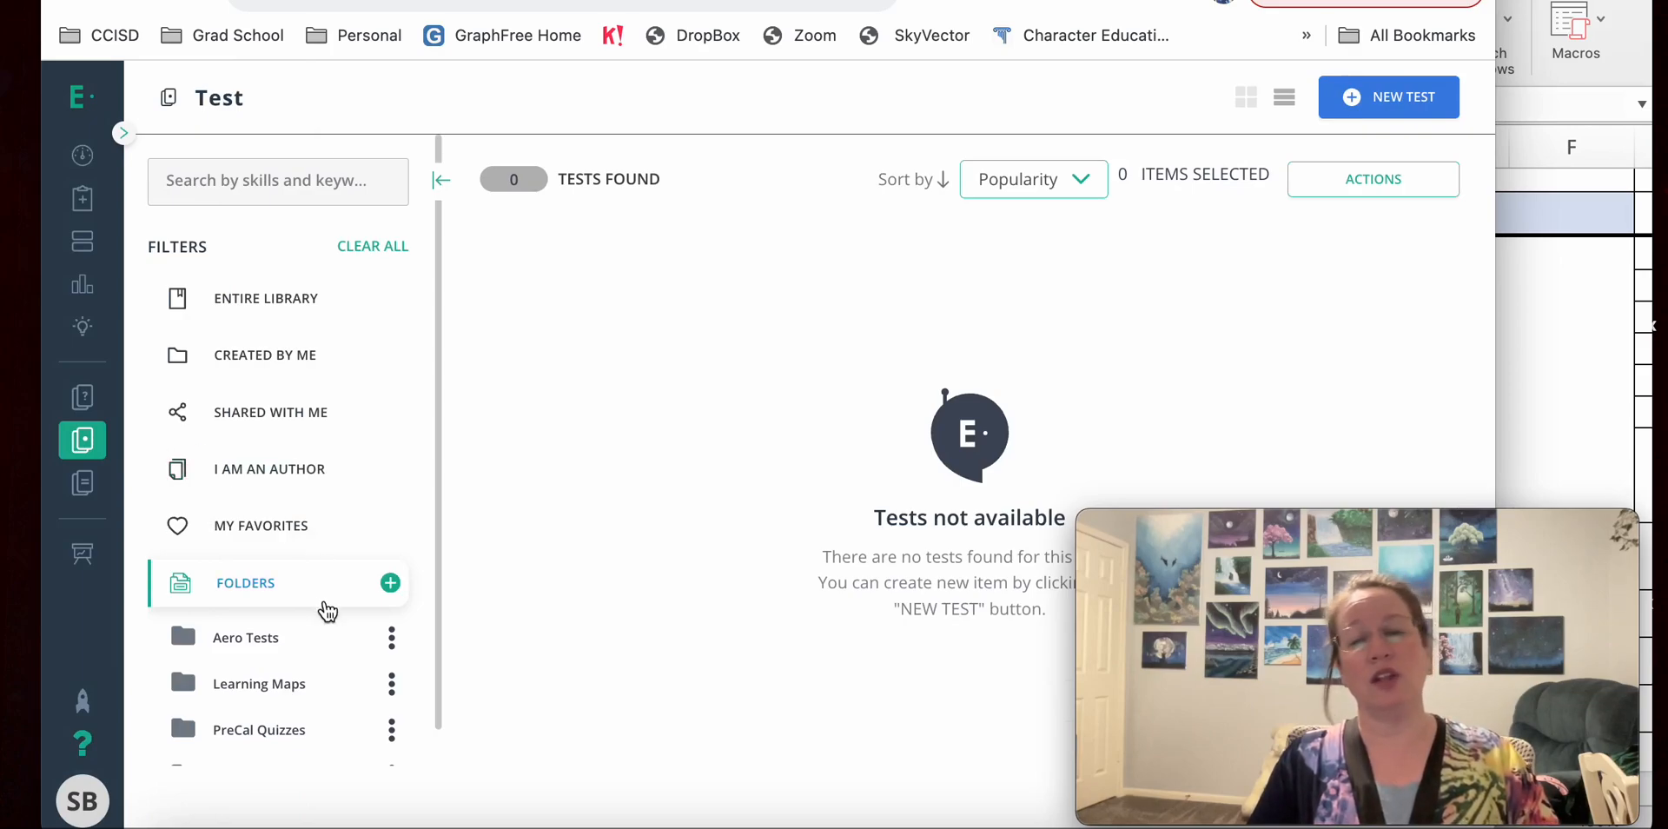
click(265, 372)
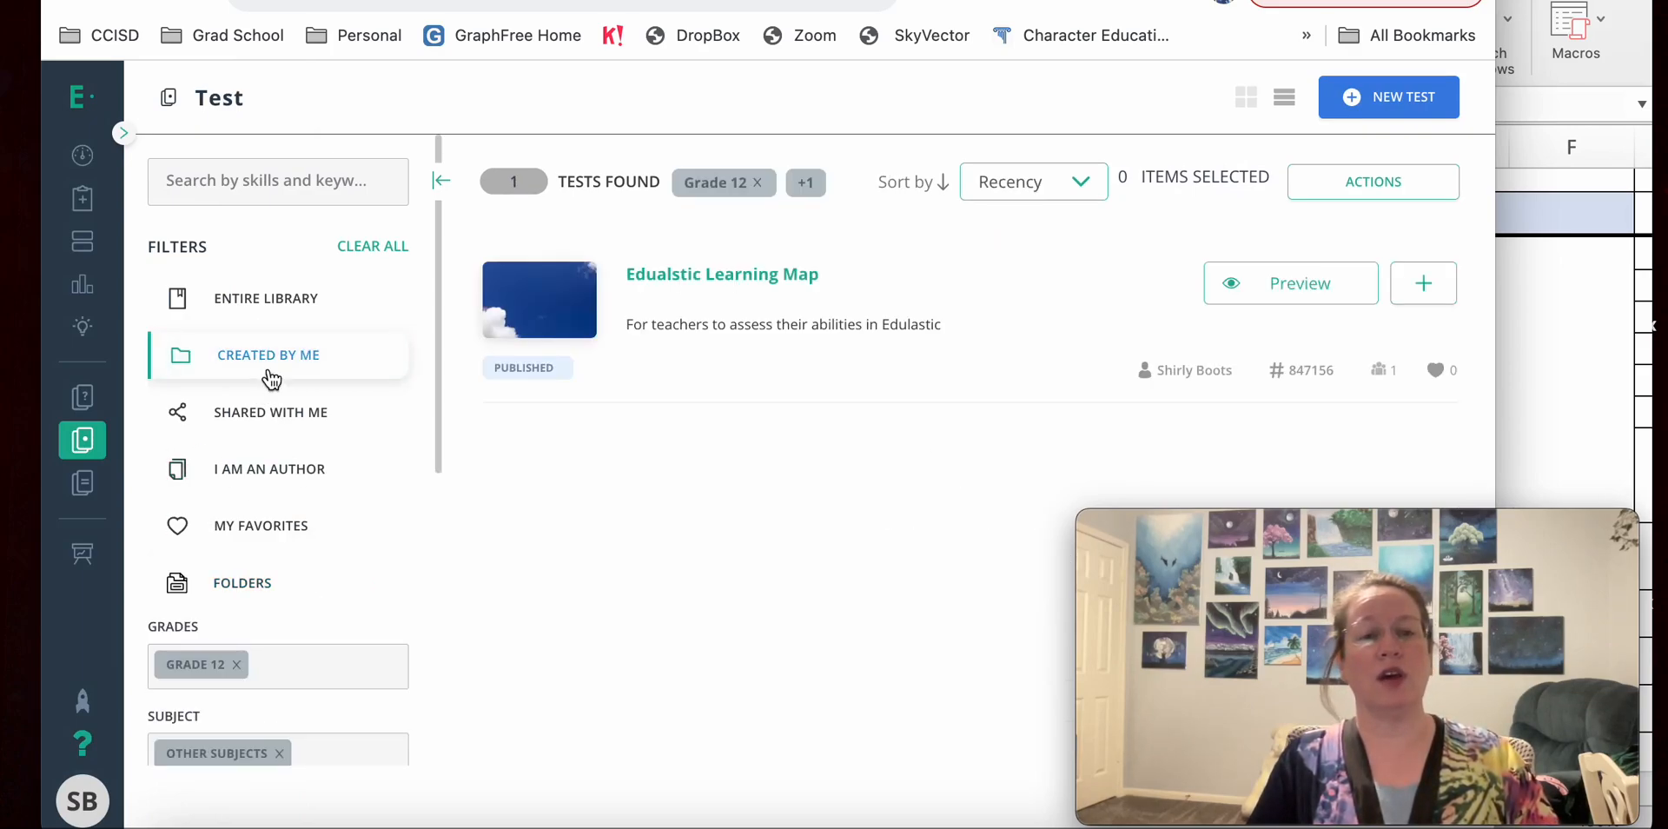